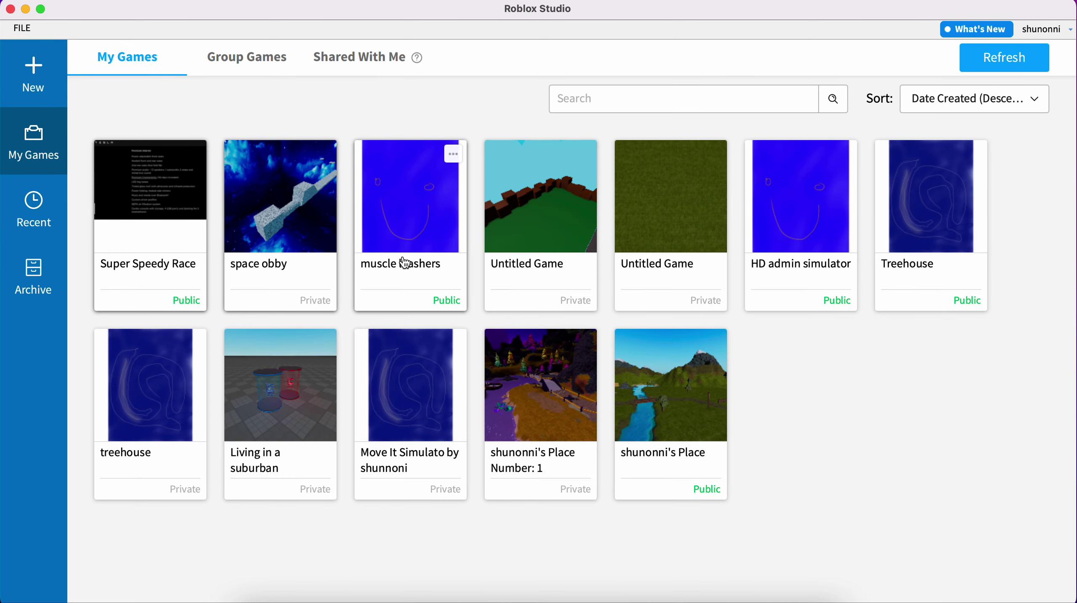
- Look through the archived games, the recent games and the list of own games
{"action": "left_click", "coordinate": [30, 273]}
{"action": "left_click", "coordinate": [23, 226]}
{"action": "left_click", "coordinate": [28, 149]}
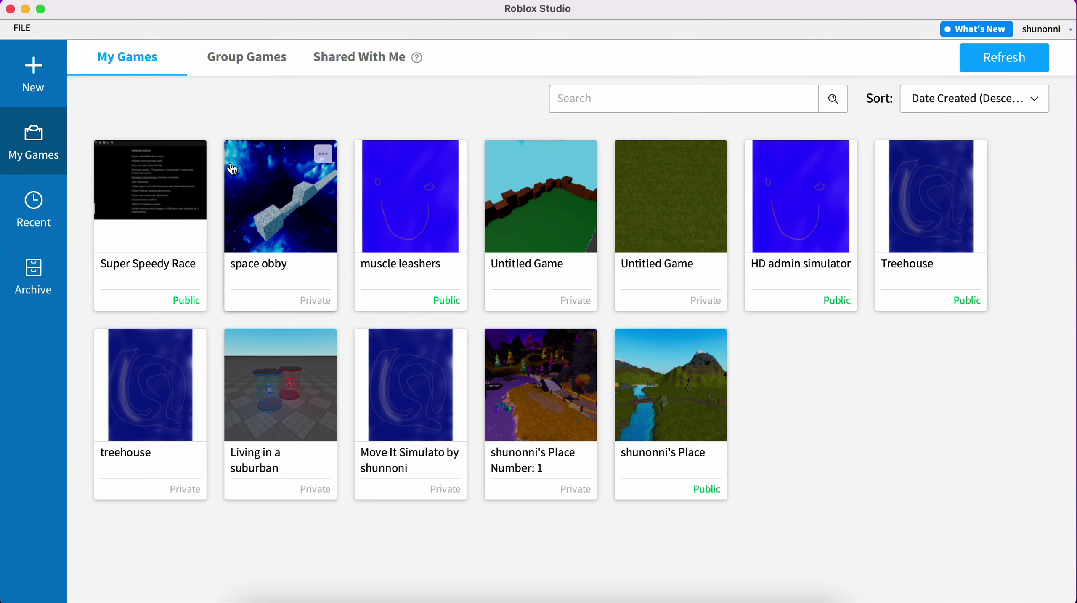
{"action": "left_click", "coordinate": [24, 289]}
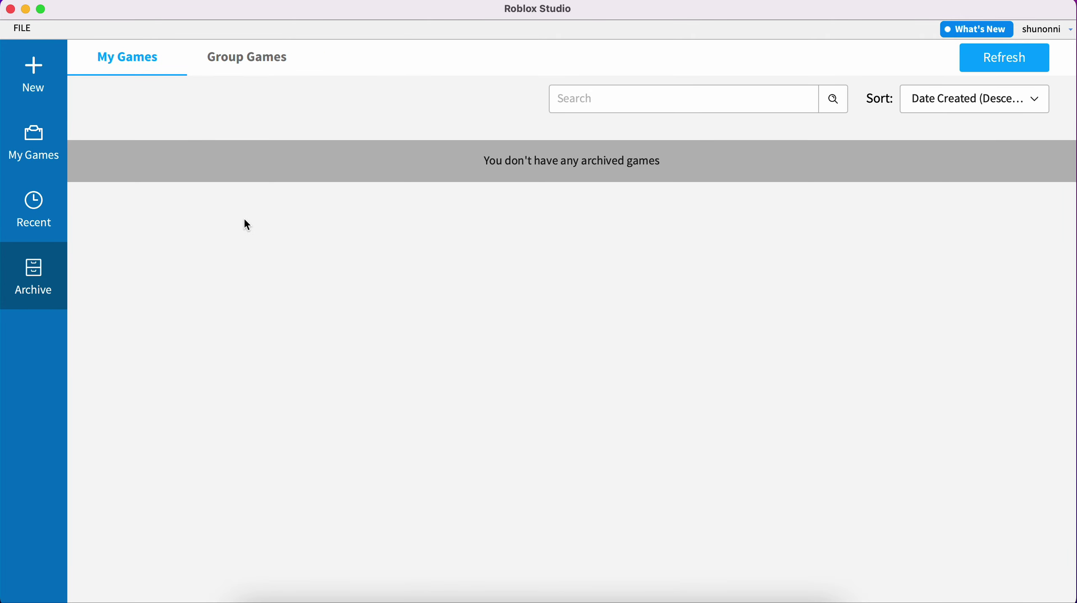
{"action": "left_click", "coordinate": [32, 84]}
{"action": "left_click", "coordinate": [47, 154]}
{"action": "left_click", "coordinate": [38, 210]}
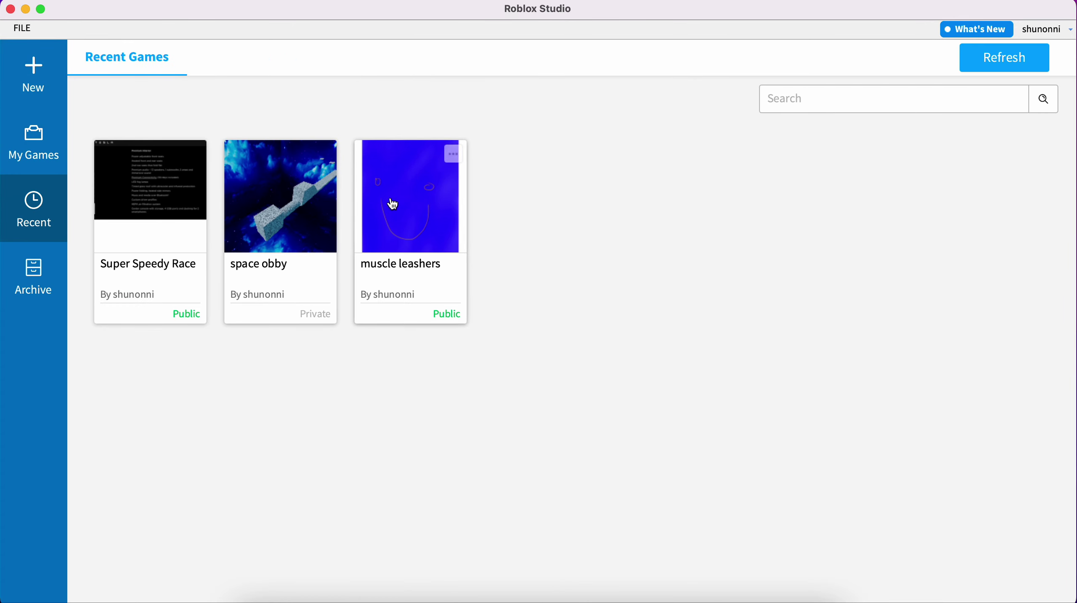
{"action": "left_click", "coordinate": [35, 144]}
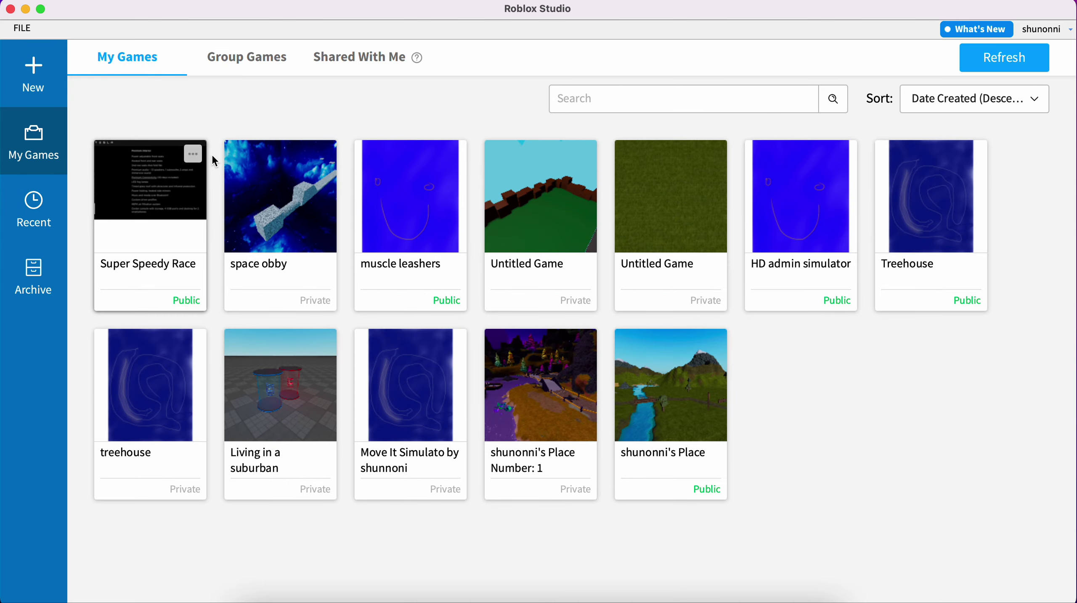
- Browse the theme and gameplay templates and create a new place from the Classic Baseplate template
{"action": "left_click", "coordinate": [53, 76]}
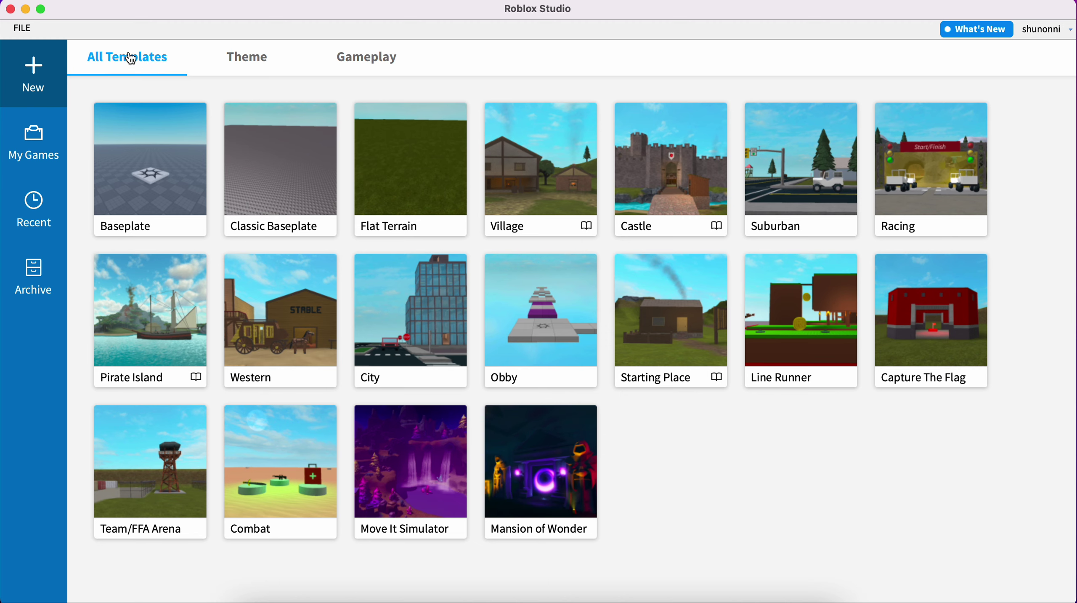
{"action": "left_click", "coordinate": [223, 53]}
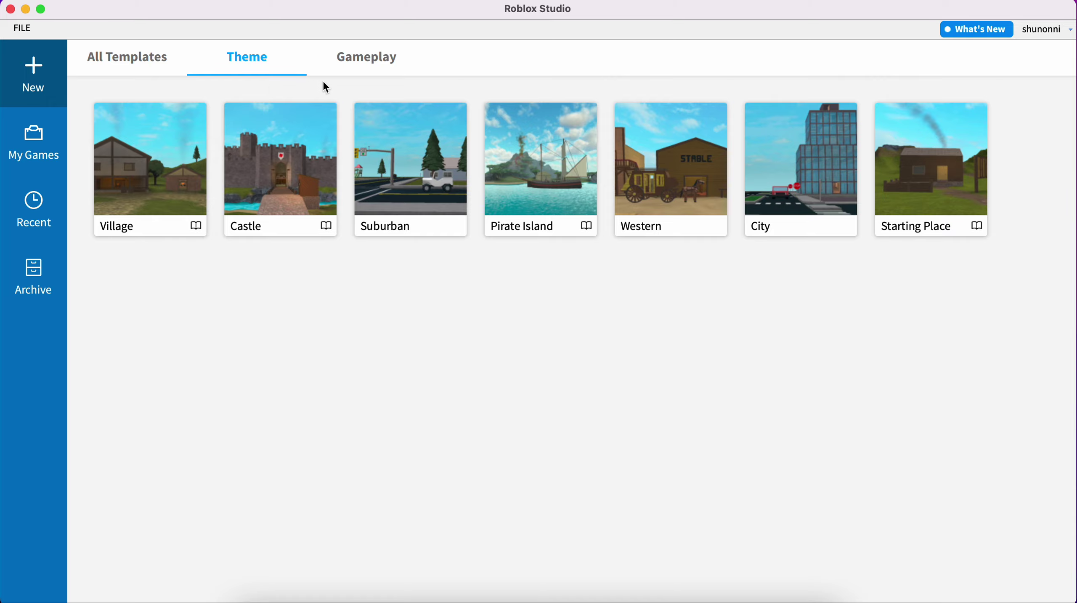
{"action": "left_click", "coordinate": [347, 72]}
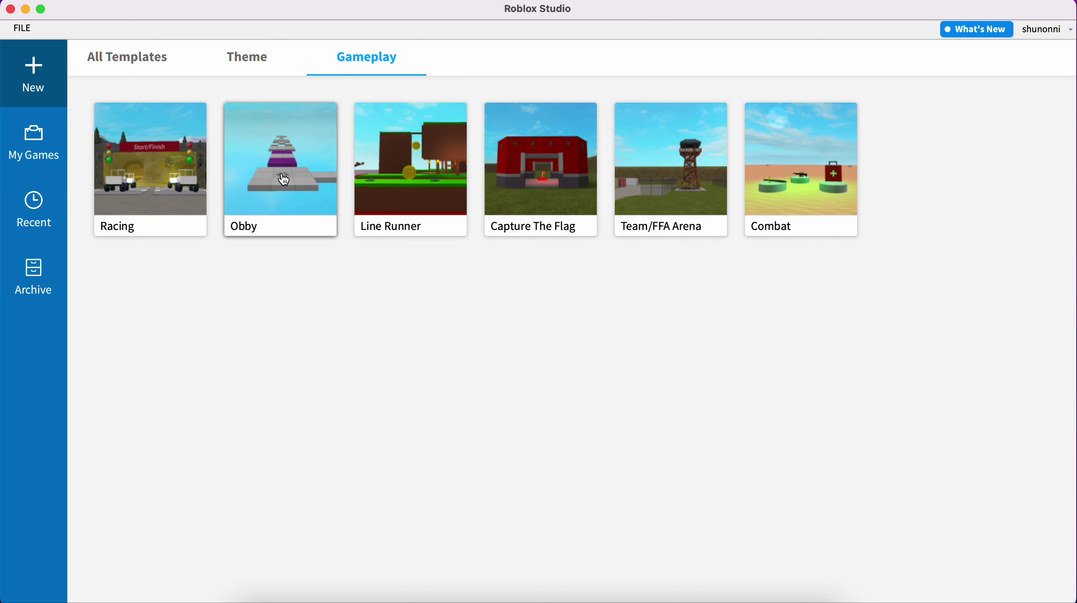
{"action": "left_click", "coordinate": [150, 63]}
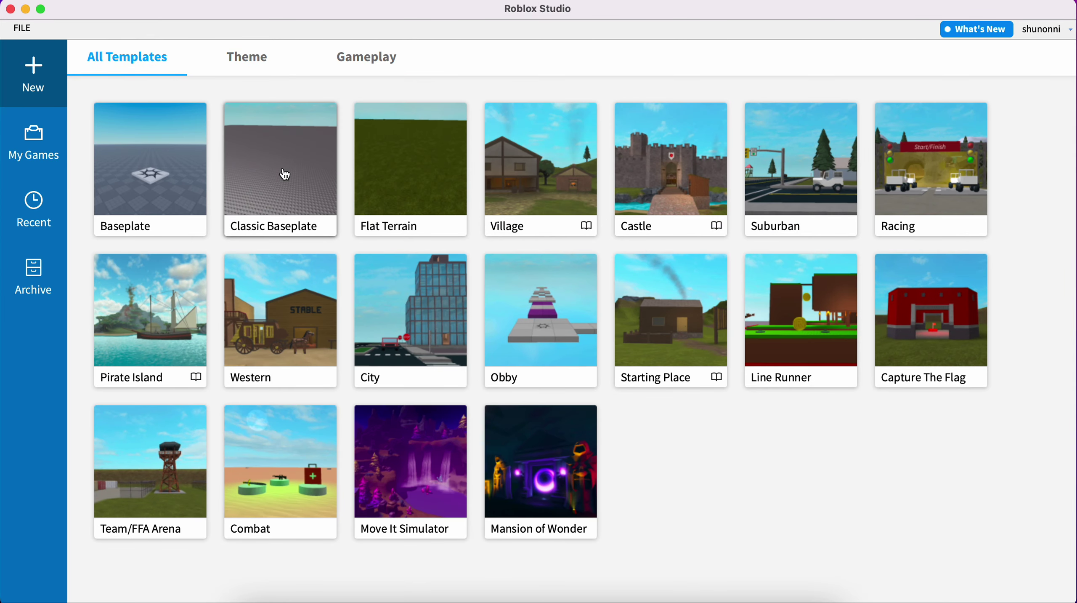
{"action": "left_click", "coordinate": [310, 178]}
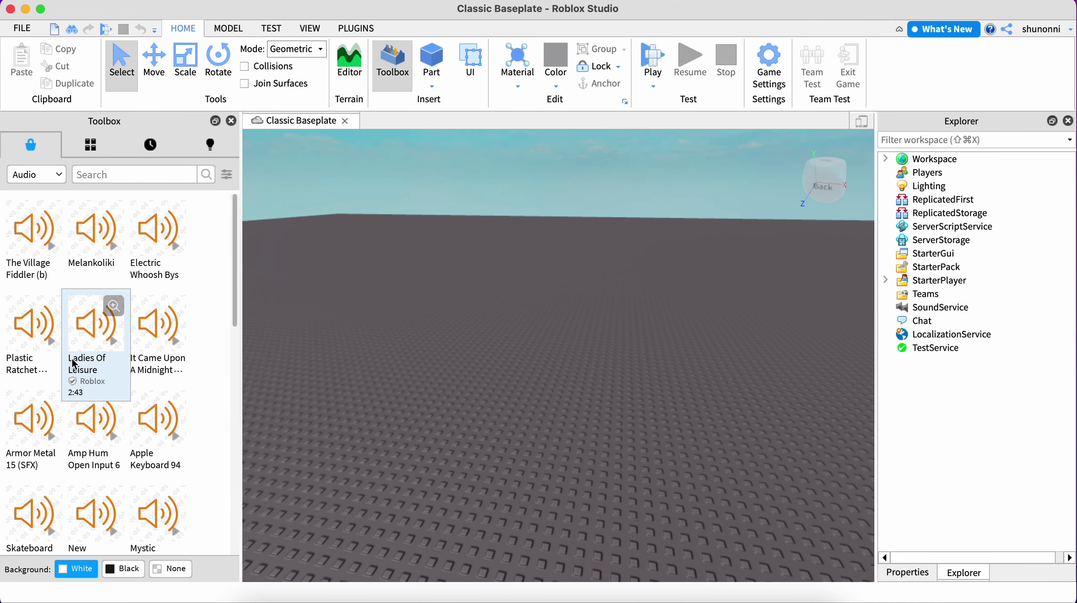
- Insert the Neutral Spawn Location model from the marketplace models onto the baseplate
{"action": "left_click", "coordinate": [87, 142]}
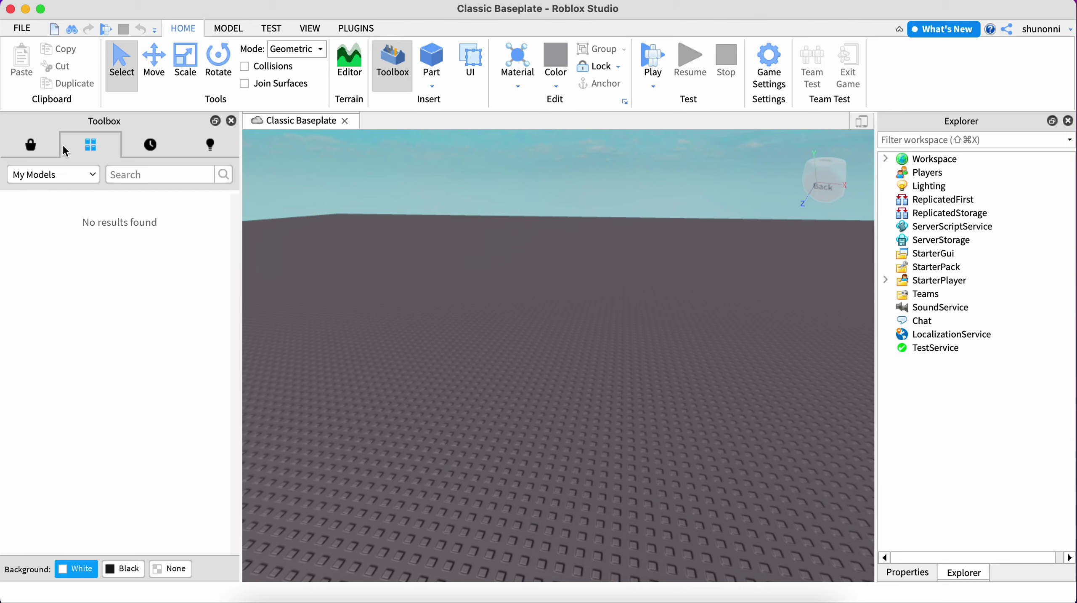
{"action": "left_click", "coordinate": [30, 145]}
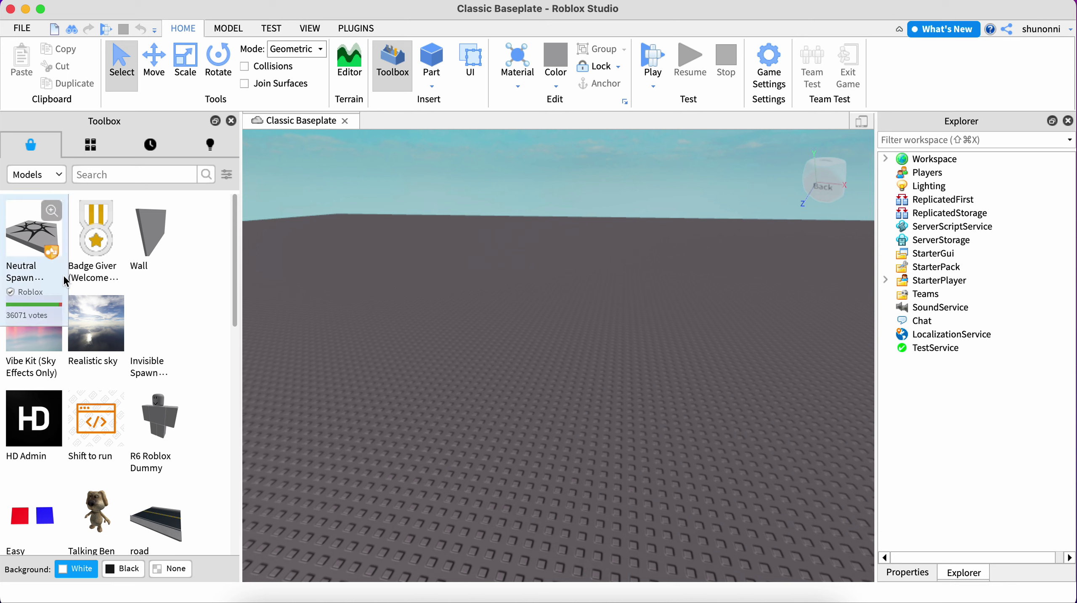
{"action": "scroll", "coordinate": [50, 287], "scroll_direction": "down", "scroll_amount": 5}
{"action": "scroll", "coordinate": [25, 282], "scroll_direction": "up", "scroll_amount": 5}
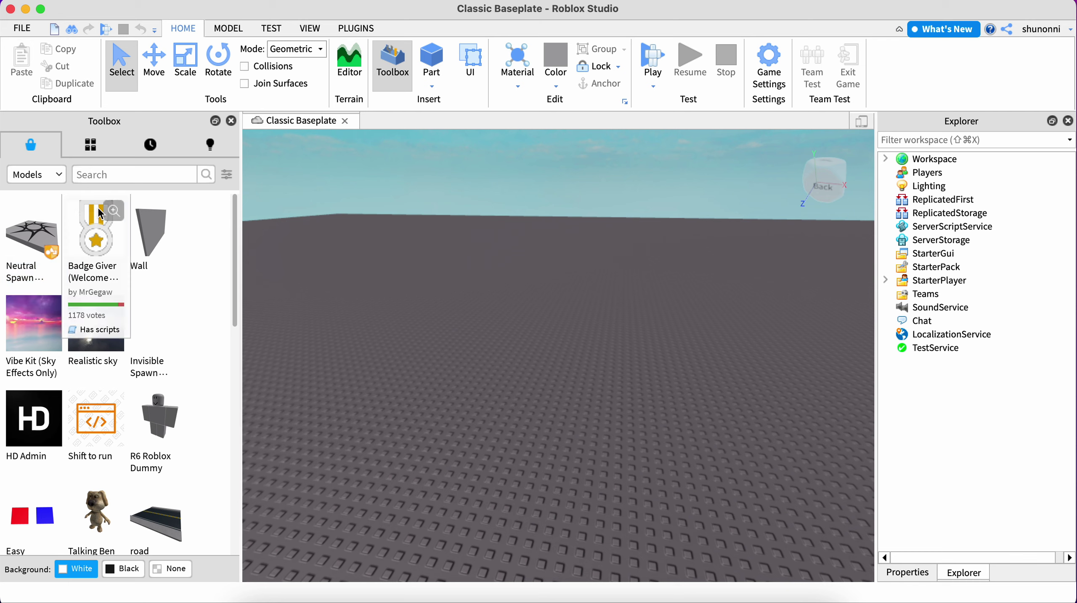
{"action": "left_click", "coordinate": [19, 268]}
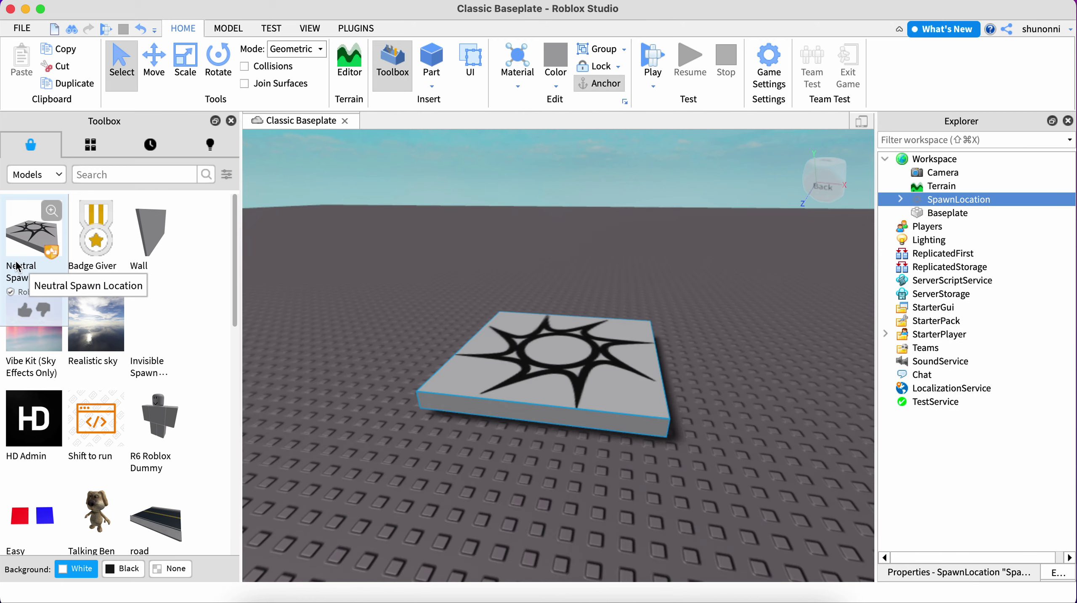
- Run a playtest that starts on the newly inserted spawn location, and stop it
{"action": "left_click", "coordinate": [449, 217]}
{"action": "left_click", "coordinate": [649, 67]}
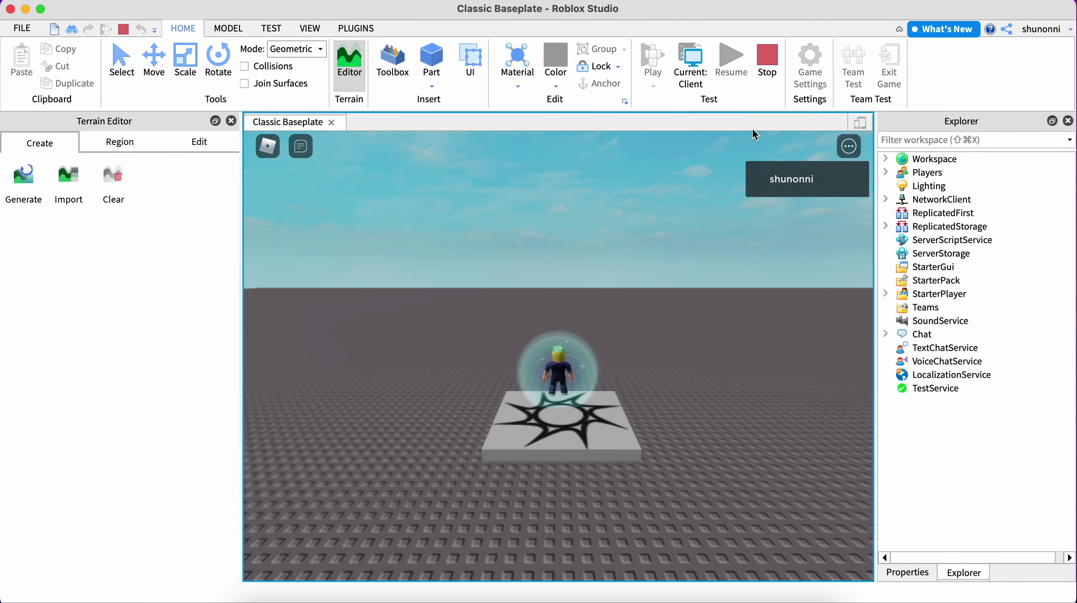
{"action": "left_click", "coordinate": [766, 70]}
- Scale the spawn location down along its length and width into a much smaller pad
{"action": "left_click", "coordinate": [509, 340]}
{"action": "left_click", "coordinate": [186, 61]}
{"action": "left_click_drag", "start_coordinate": [517, 421], "coordinate": [524, 380]}
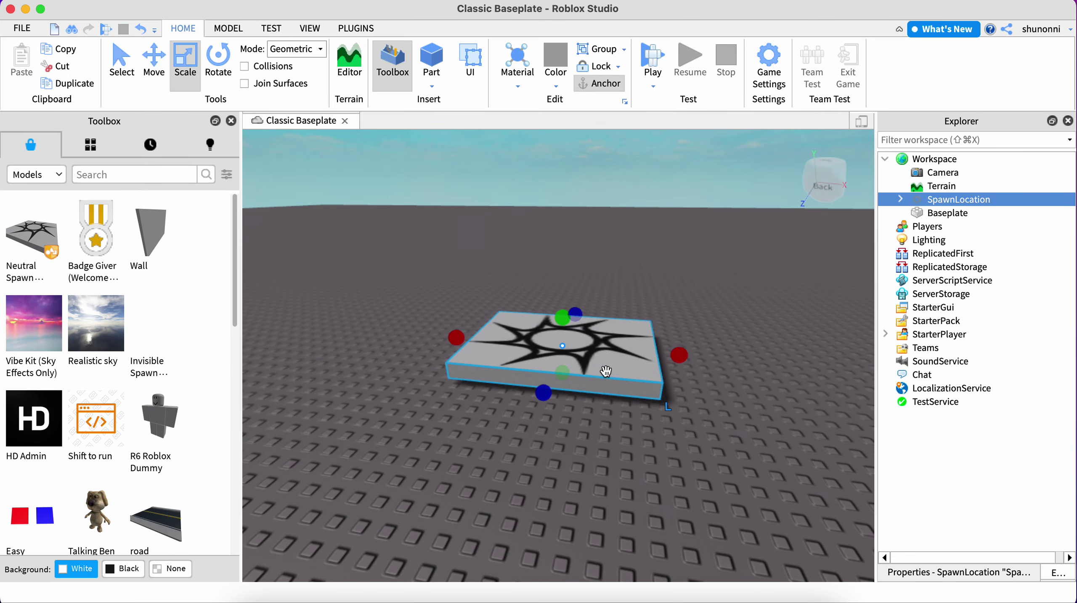
{"action": "left_click_drag", "start_coordinate": [660, 359], "coordinate": [541, 342]}
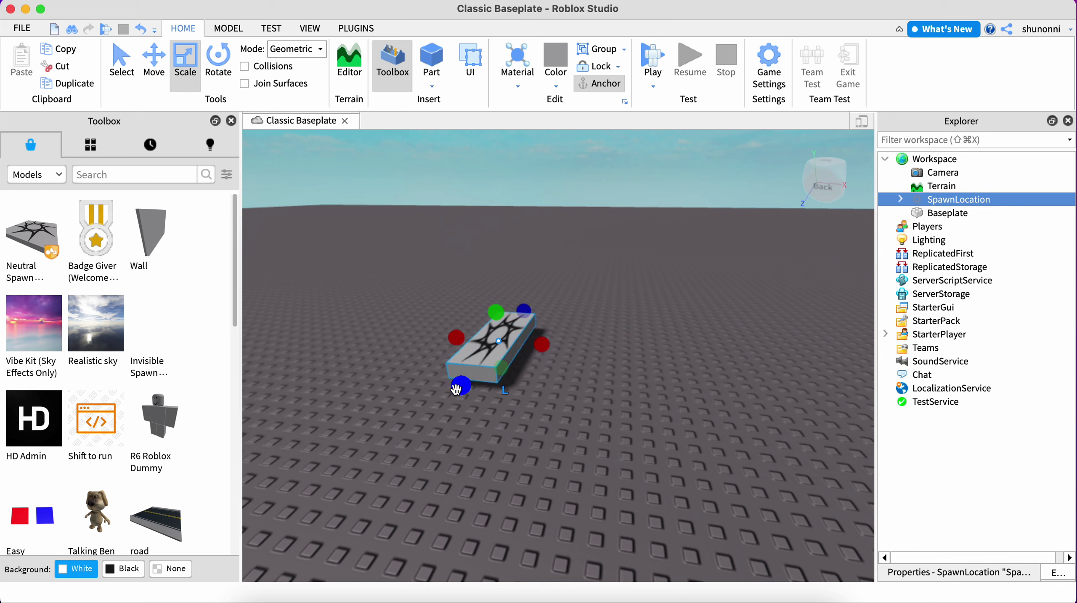
{"action": "left_click_drag", "start_coordinate": [454, 380], "coordinate": [490, 343]}
- Deselect the shrunken spawn location, run a playtest from it, and stop the test
{"action": "left_click", "coordinate": [599, 309]}
{"action": "left_click", "coordinate": [650, 63]}
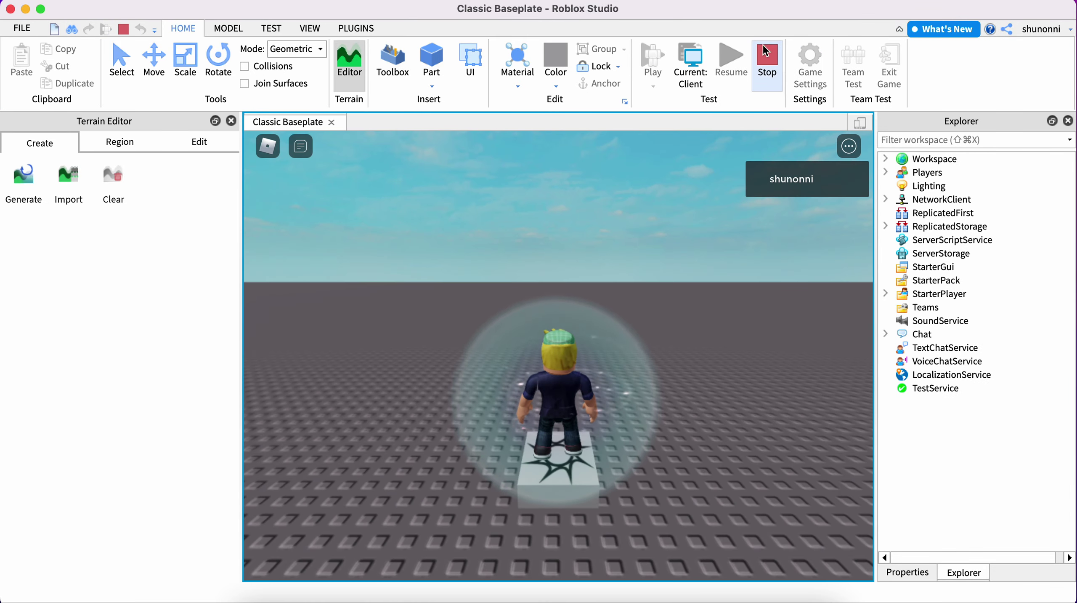
{"action": "left_click", "coordinate": [768, 61]}
- Widen the small spawn location slightly along its red axis and deselect it
{"action": "left_click", "coordinate": [501, 330]}
{"action": "left_click", "coordinate": [185, 65]}
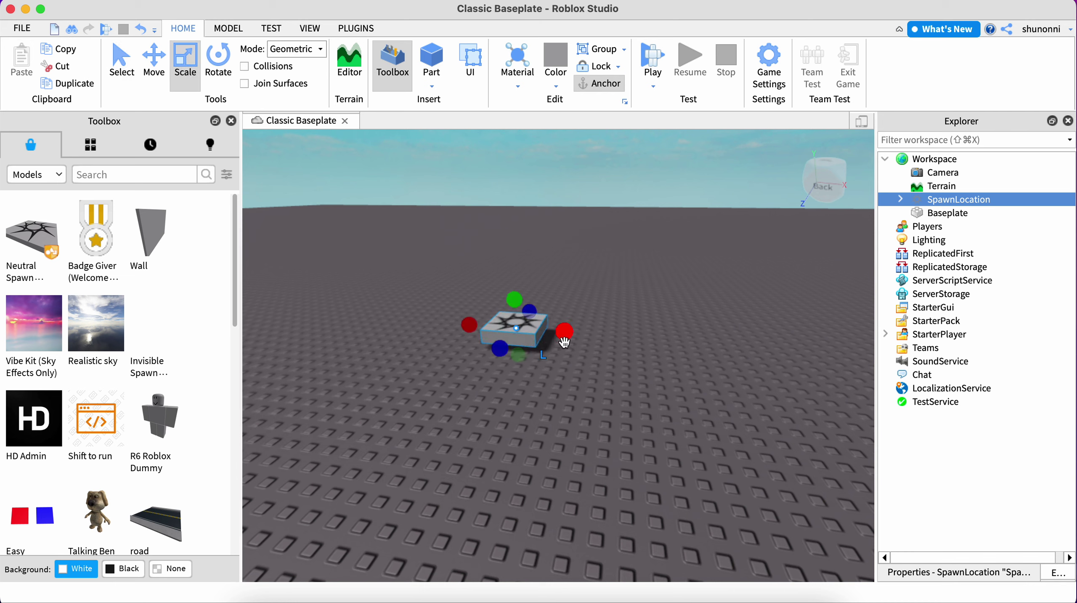
{"action": "left_click", "coordinate": [627, 260]}
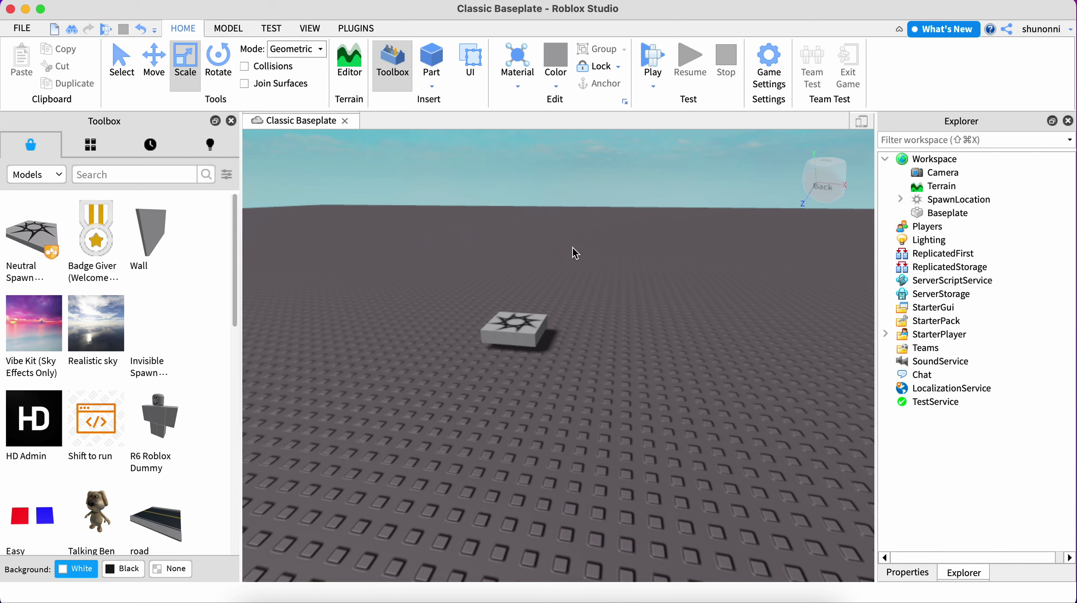
- Insert a Wedge part on an empty area of the baseplate
{"action": "left_click", "coordinate": [830, 166]}
{"action": "scroll", "coordinate": [630, 353], "scroll_direction": "down", "scroll_amount": 5}
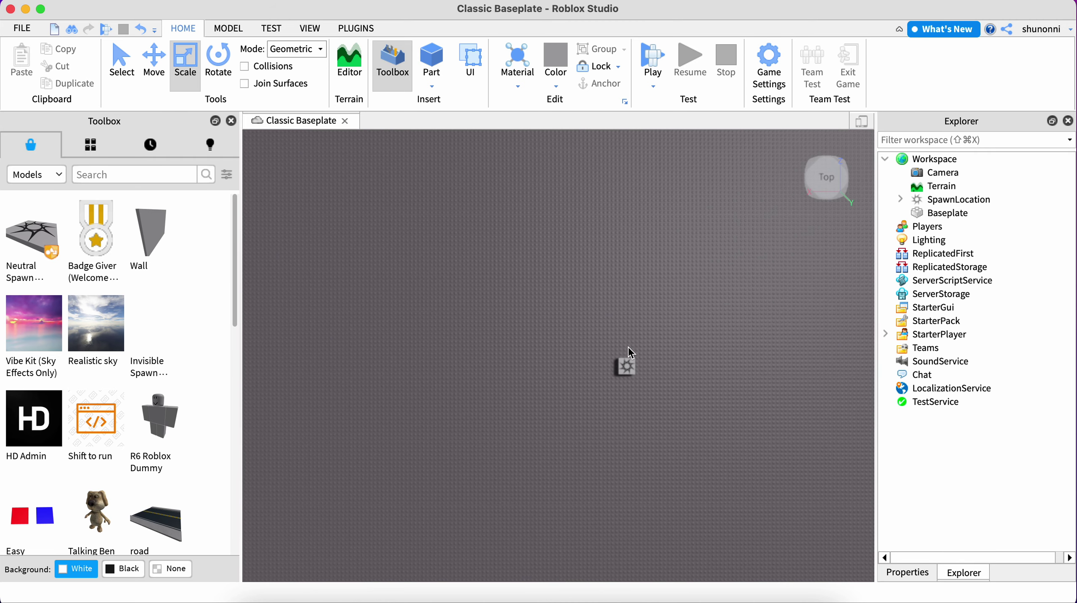
{"action": "scroll", "coordinate": [168, 443], "scroll_direction": "down", "scroll_amount": 10}
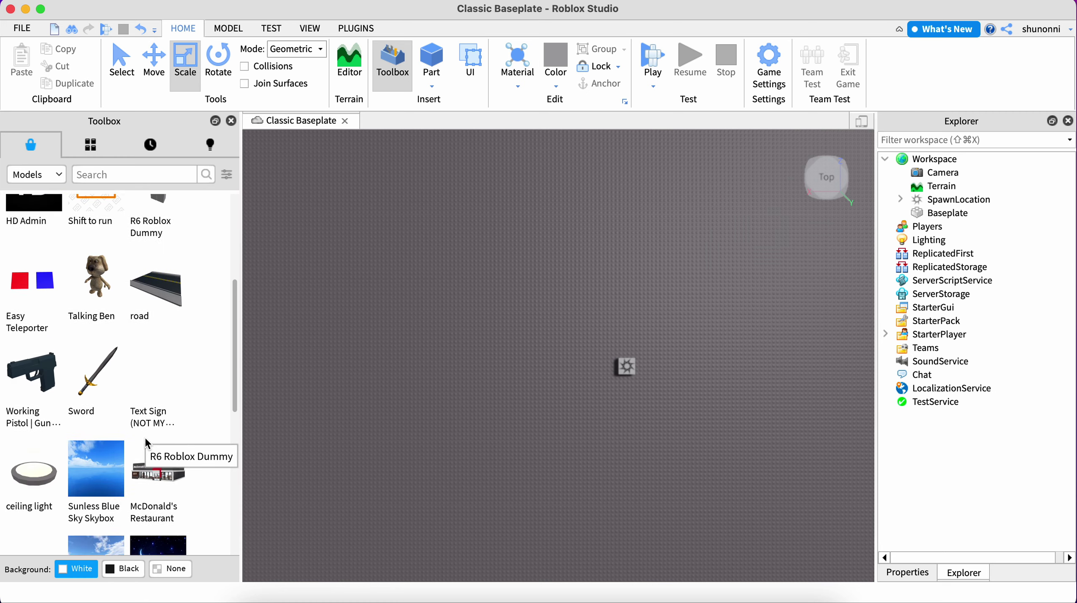
{"action": "scroll", "coordinate": [149, 440], "scroll_direction": "up", "scroll_amount": 10}
{"action": "scroll", "coordinate": [389, 280], "scroll_direction": "up", "scroll_amount": 8}
{"action": "scroll", "coordinate": [389, 280], "scroll_direction": "down", "scroll_amount": 3}
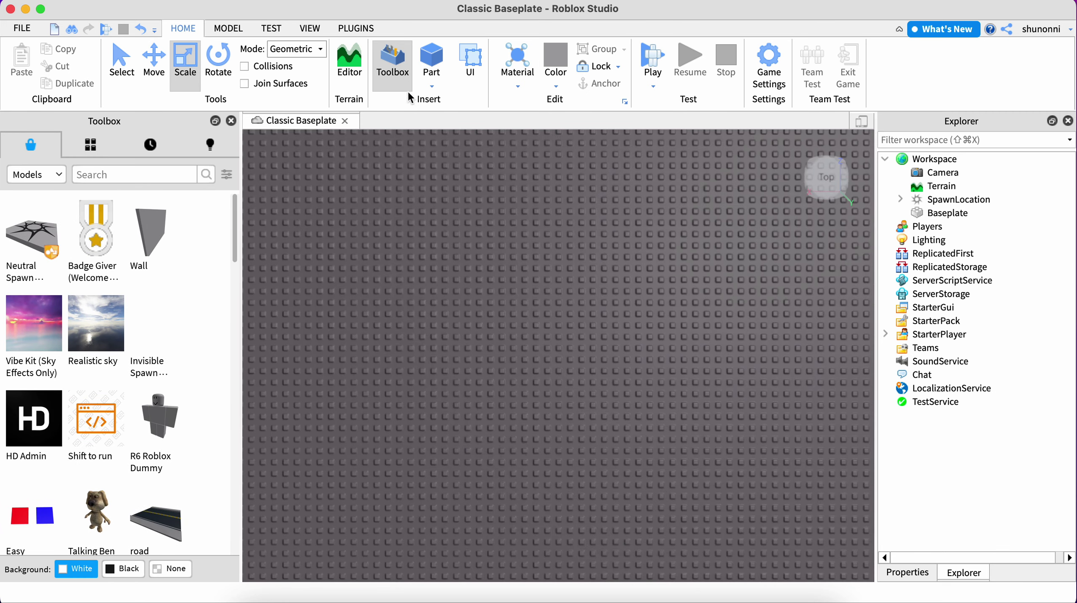
{"action": "left_click", "coordinate": [429, 82]}
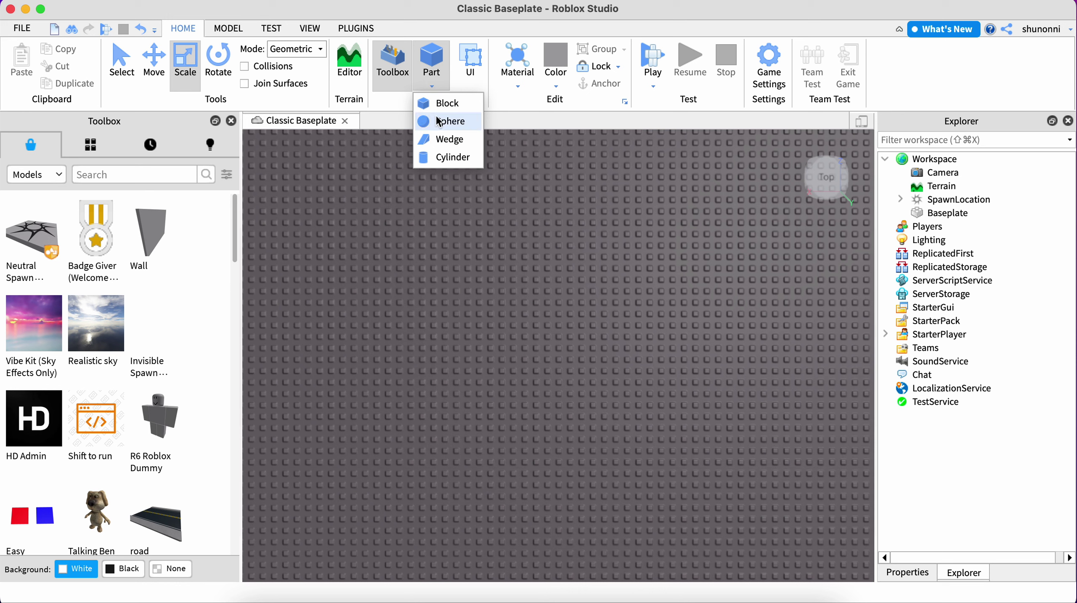
{"action": "left_click", "coordinate": [504, 197]}
{"action": "left_click", "coordinate": [432, 86]}
{"action": "left_click", "coordinate": [450, 140]}
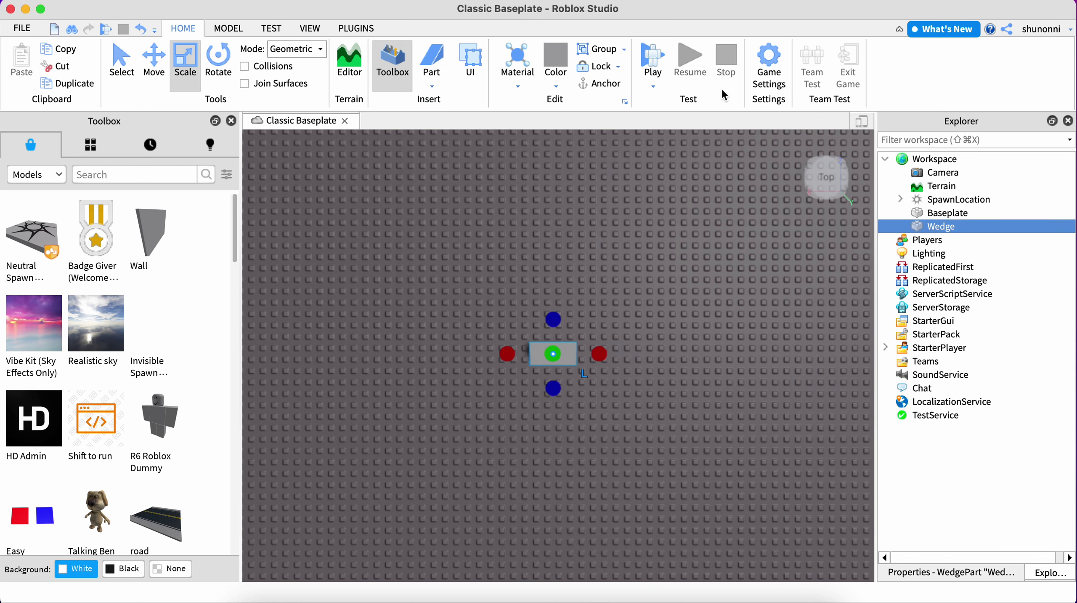
- Scale the wedge up in length and height to form a large ramp, and deselect it
{"action": "left_click", "coordinate": [820, 168]}
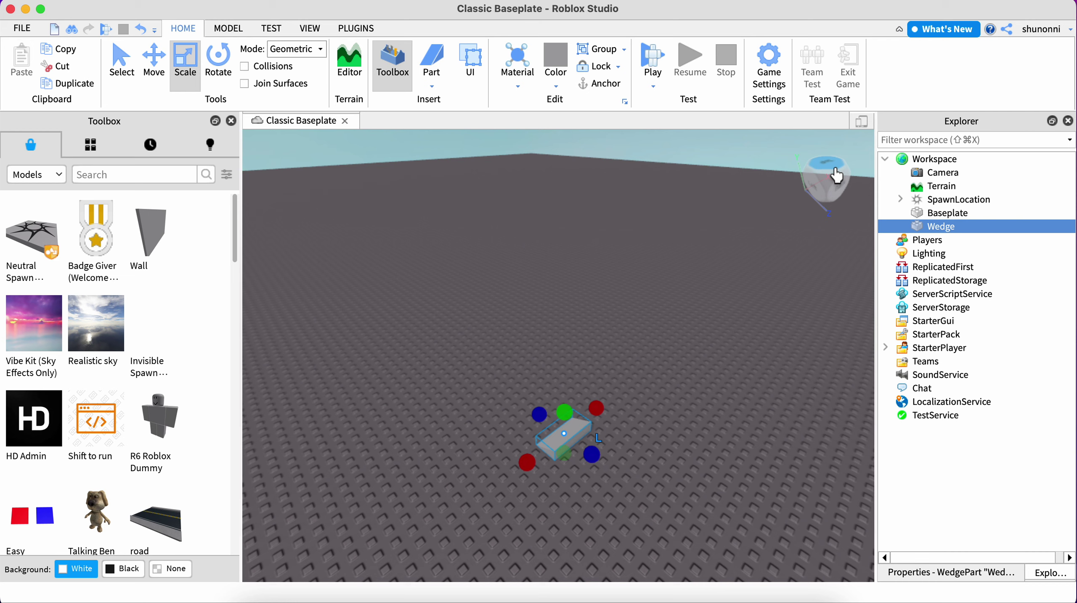
{"action": "left_click_drag", "start_coordinate": [819, 181], "coordinate": [862, 165]}
{"action": "left_click_drag", "start_coordinate": [591, 454], "coordinate": [665, 509]}
{"action": "left_click_drag", "start_coordinate": [597, 437], "coordinate": [609, 384]}
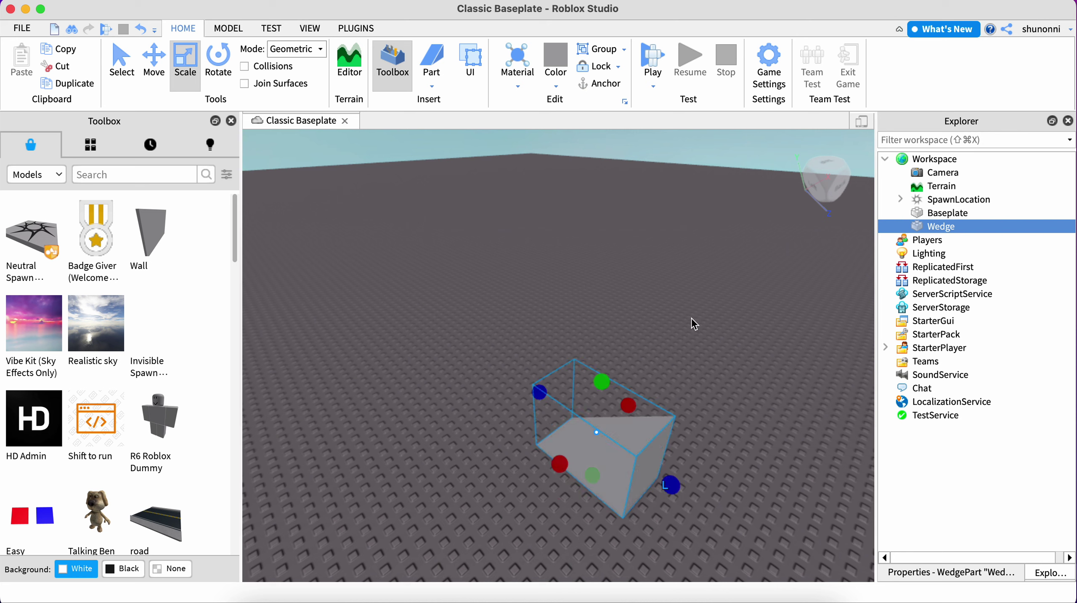
{"action": "left_click", "coordinate": [616, 263]}
- Insert a Sphere part behind the wedge and scale it up into a large ball
{"action": "left_click", "coordinate": [426, 84]}
{"action": "left_click", "coordinate": [420, 122]}
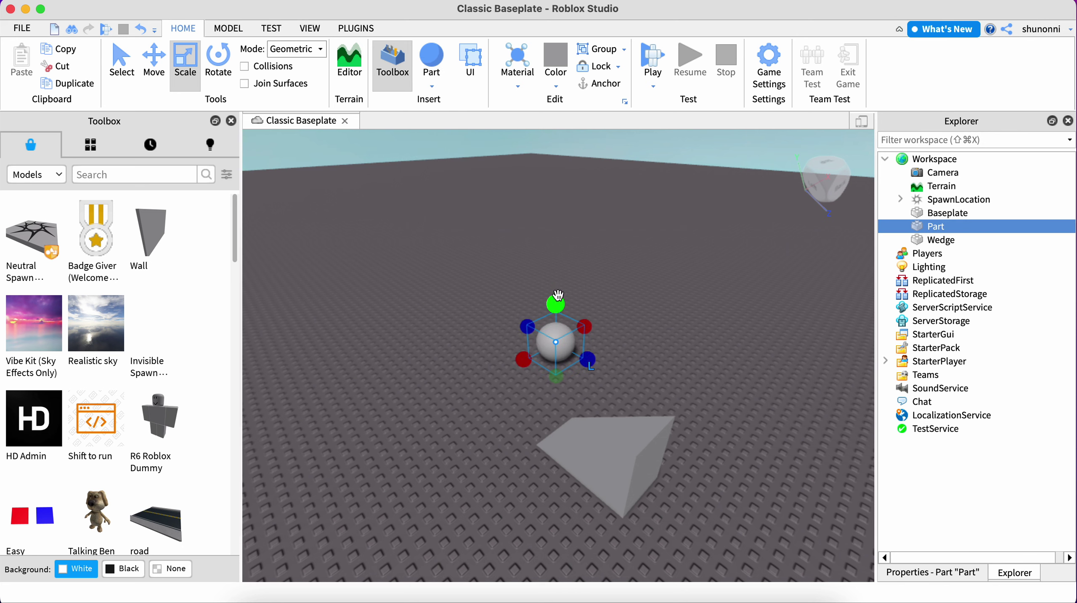
{"action": "left_click_drag", "start_coordinate": [557, 295], "coordinate": [554, 225]}
{"action": "mouse_move", "coordinate": [609, 291]}
{"action": "left_mouse_down"}
{"action": "mouse_move", "coordinate": [644, 272]}
{"action": "mouse_move", "coordinate": [693, 315]}
{"action": "mouse_move", "coordinate": [685, 337]}
{"action": "mouse_move", "coordinate": [628, 286]}
{"action": "left_mouse_up"}
{"action": "left_click", "coordinate": [637, 152]}
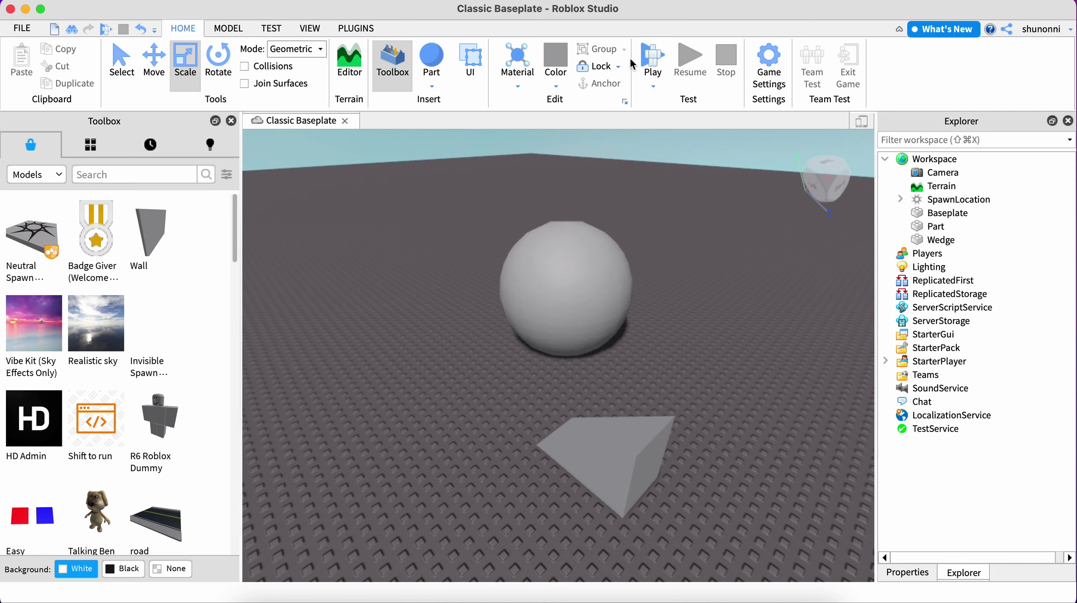
- Start a playtest and walk the character across the baseplate to the large sphere
{"action": "left_click", "coordinate": [653, 63]}
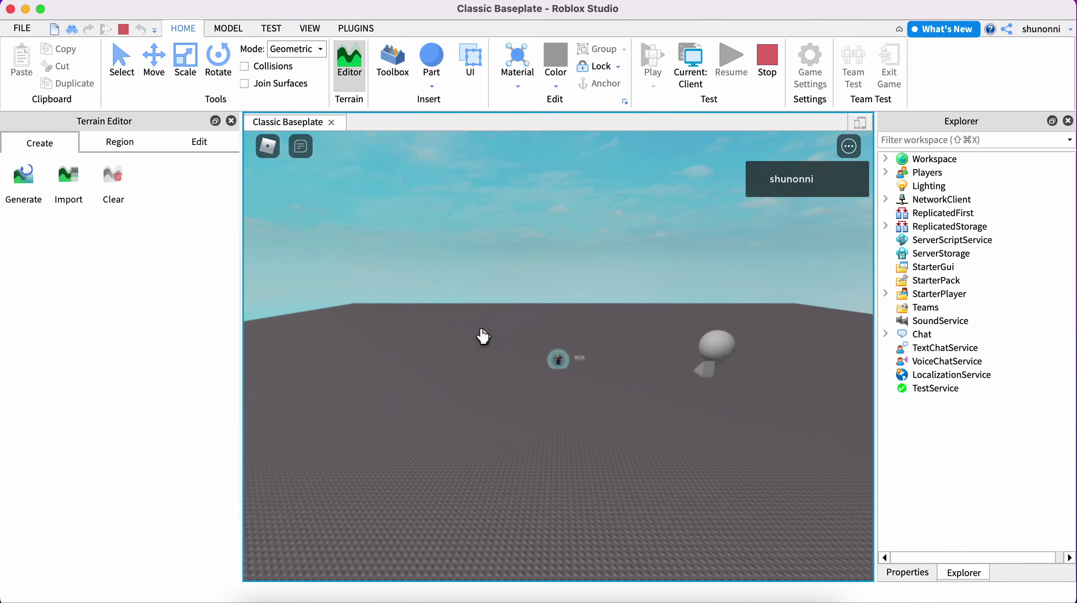
{"action": "key", "text": "s"}
{"action": "key", "text": "d"}
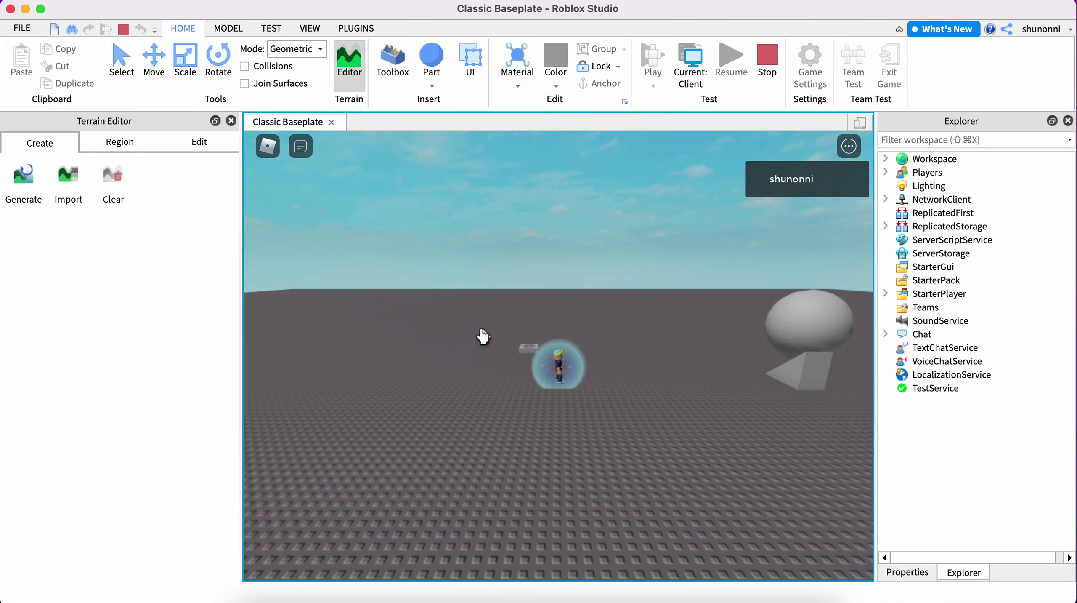
{"action": "key", "text": "d"}
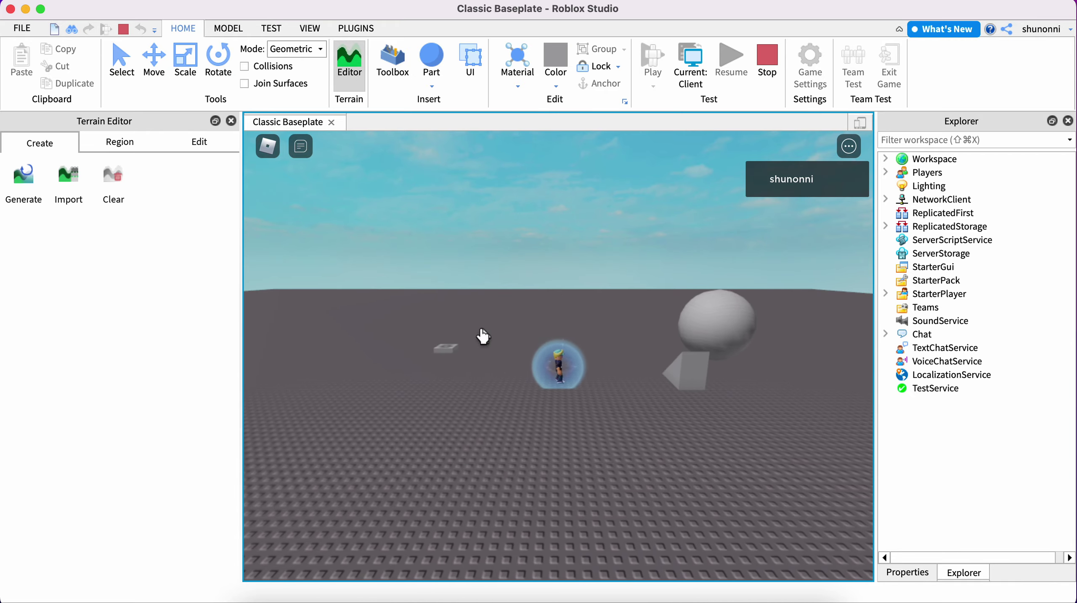
{"action": "scroll", "coordinate": [484, 336], "scroll_direction": "up", "scroll_amount": 10}
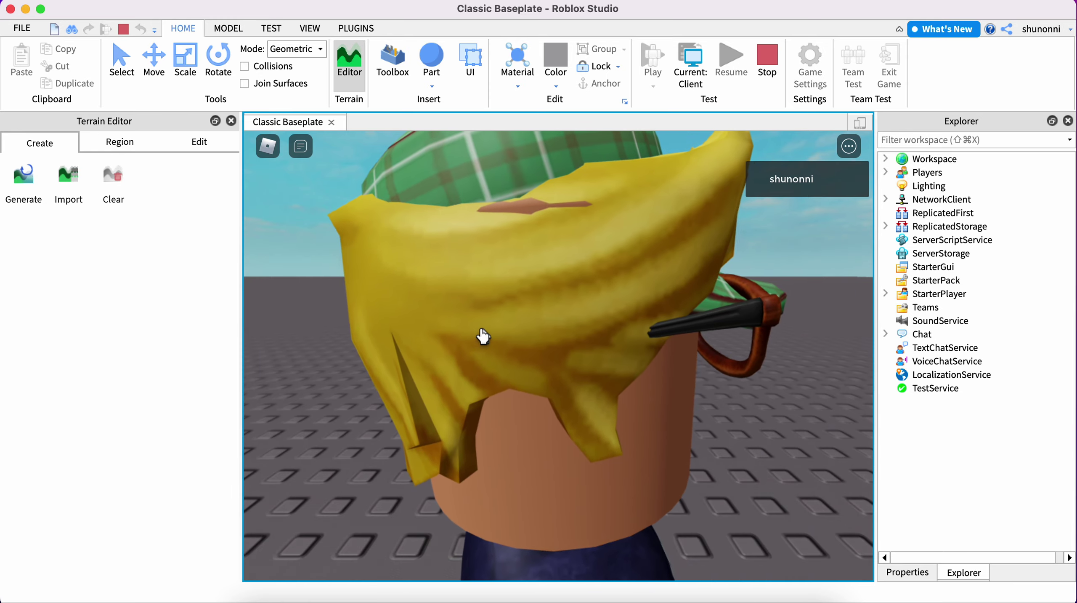
{"action": "scroll", "coordinate": [496, 477], "scroll_direction": "up", "scroll_amount": 3}
{"action": "key", "text": "w"}
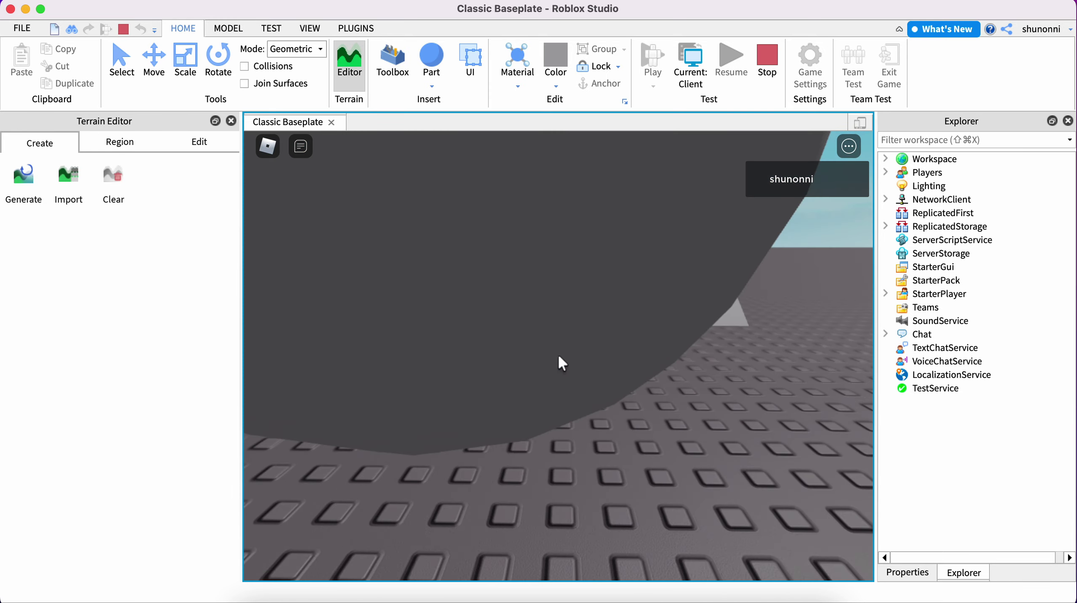
- Inspect the sphere up close while walking the character around it toward the wedge, and end the playtest
{"action": "scroll", "coordinate": [557, 354], "scroll_direction": "down", "scroll_amount": 6}
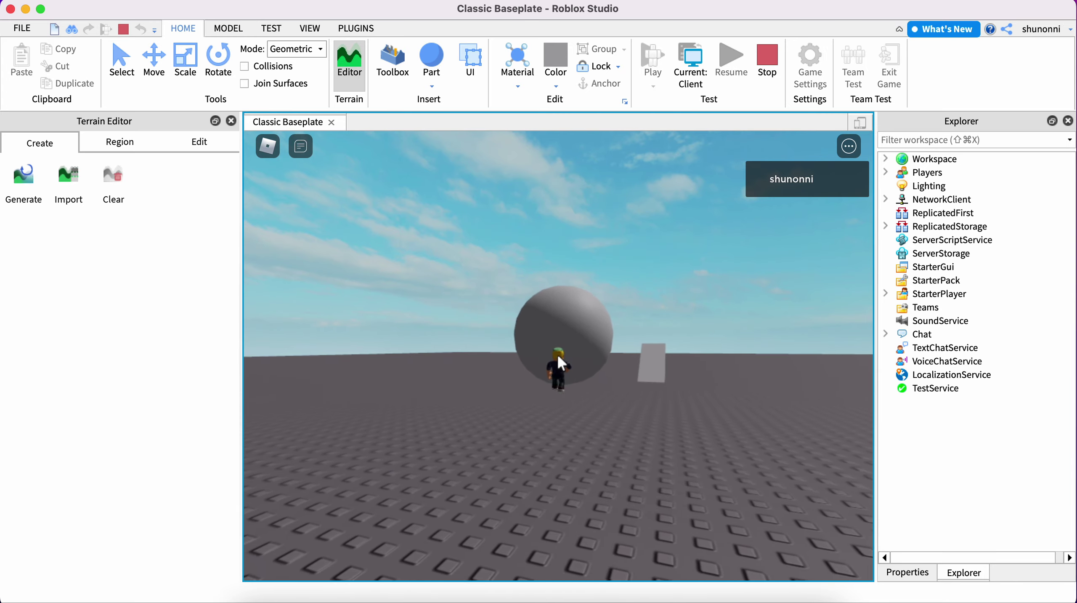
{"action": "scroll", "coordinate": [557, 353], "scroll_direction": "up", "scroll_amount": 5}
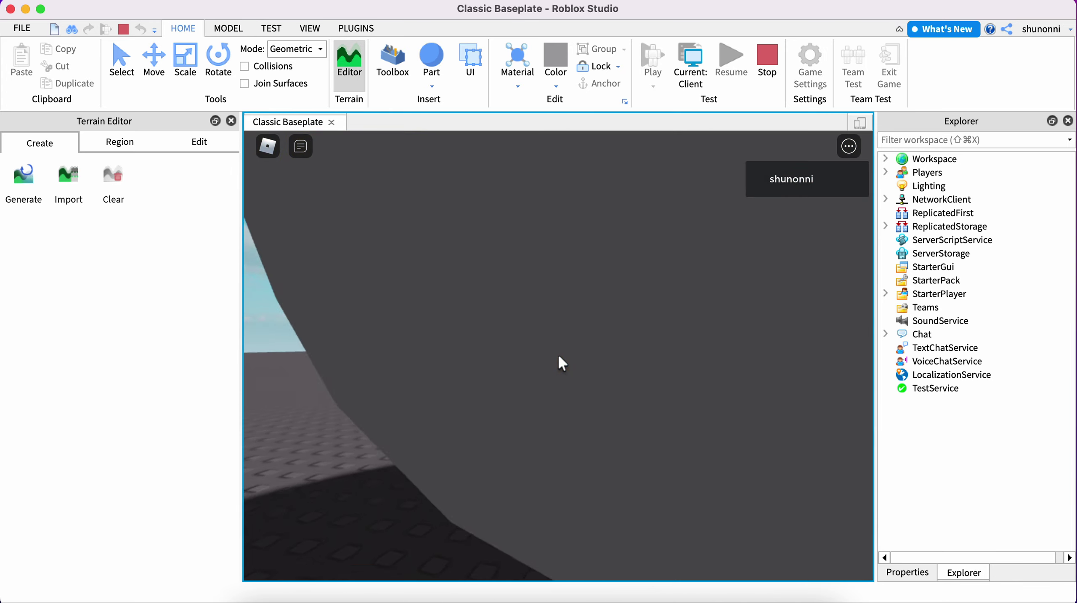
{"action": "scroll", "coordinate": [558, 353], "scroll_direction": "down", "scroll_amount": 5}
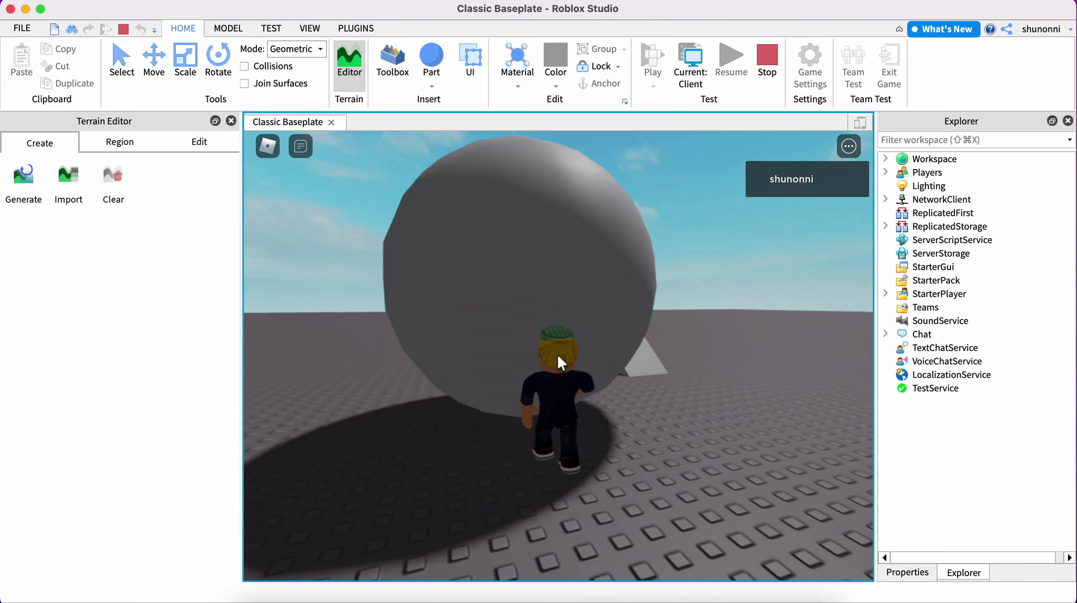
{"action": "key", "text": "w"}
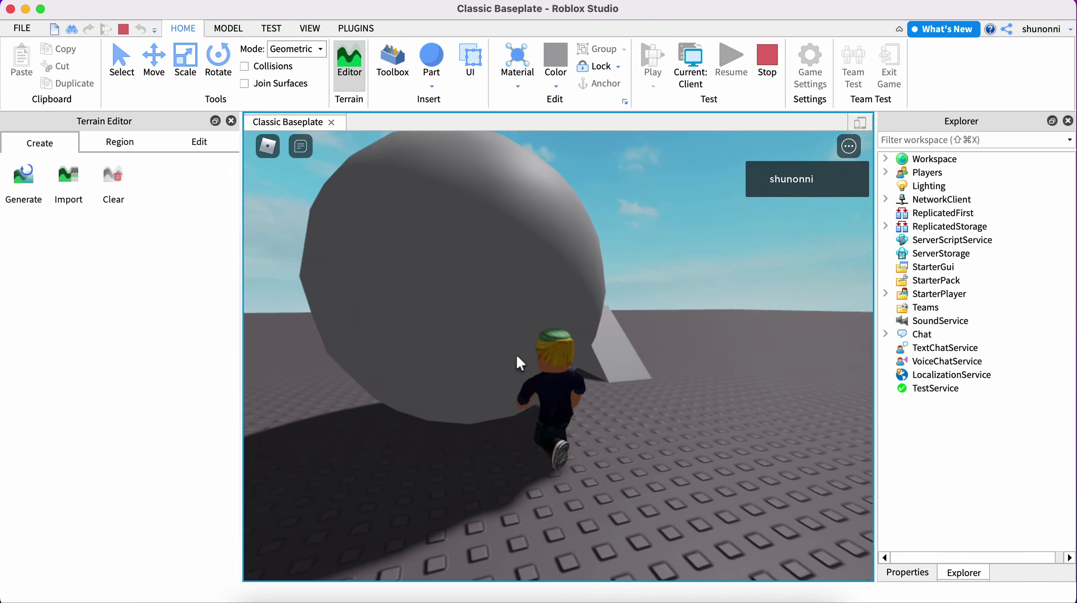
{"action": "scroll", "coordinate": [518, 357], "scroll_direction": "up", "scroll_amount": 4}
{"action": "scroll", "coordinate": [517, 357], "scroll_direction": "down", "scroll_amount": 4}
{"action": "key", "text": "s"}
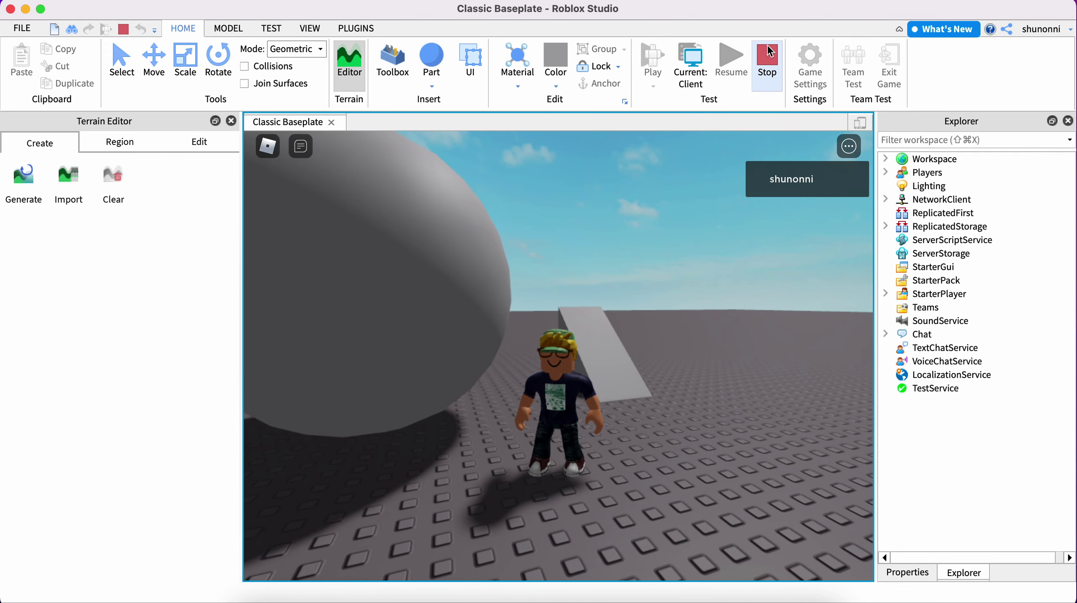
{"action": "left_click", "coordinate": [767, 59]}
- Anchor the large sphere and the wedge so that physics cannot move them
{"action": "left_click", "coordinate": [587, 228]}
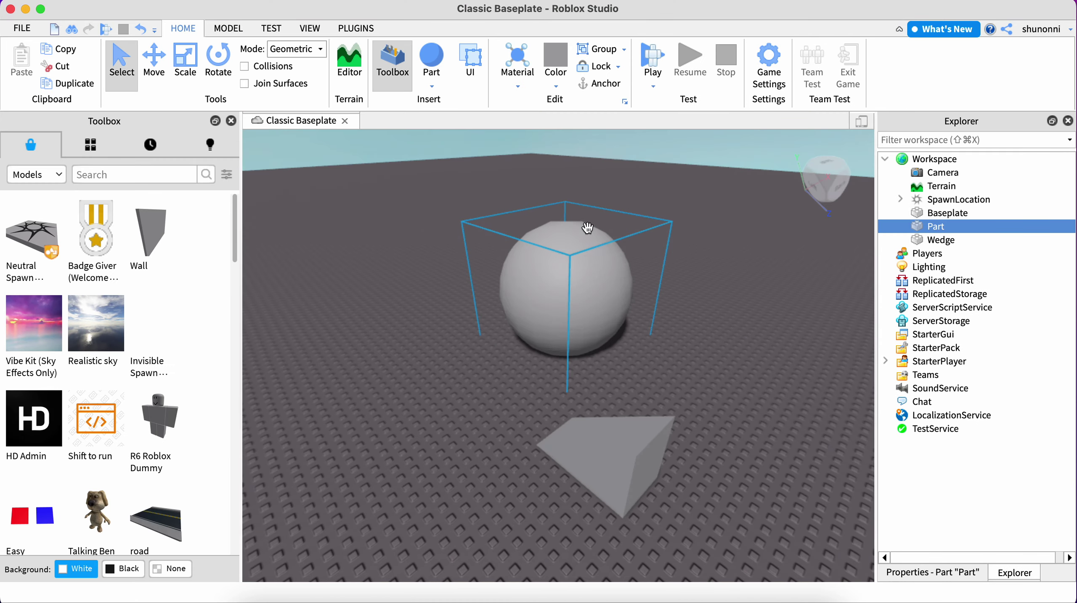
{"action": "left_click", "coordinate": [582, 84]}
{"action": "left_click", "coordinate": [633, 434]}
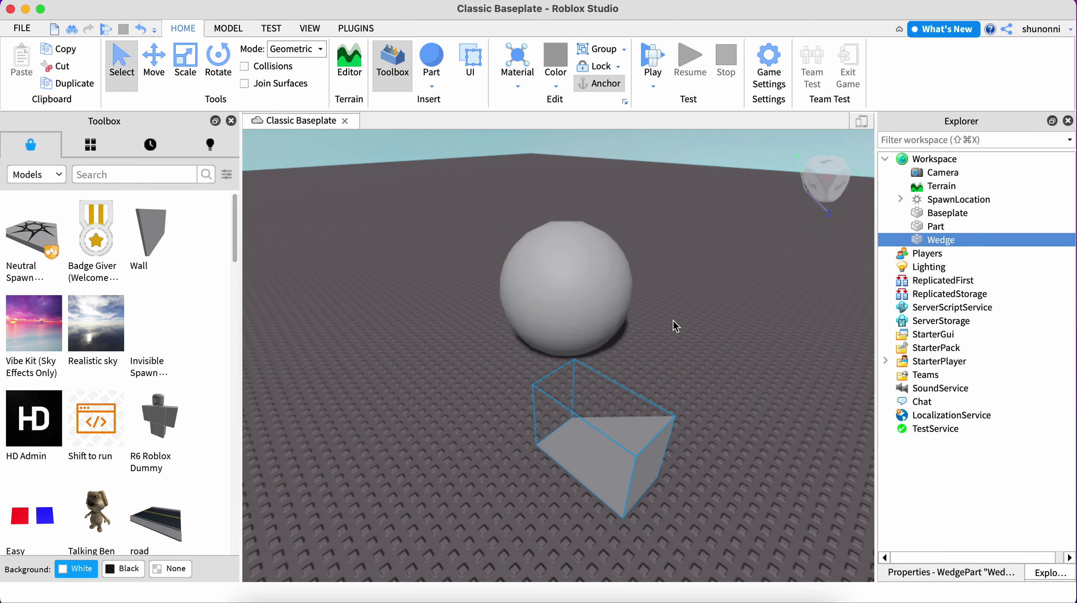
- Delete the sphere and the wedge from the baseplate
{"action": "left_click", "coordinate": [616, 291]}
{"action": "key", "text": "Delete"}
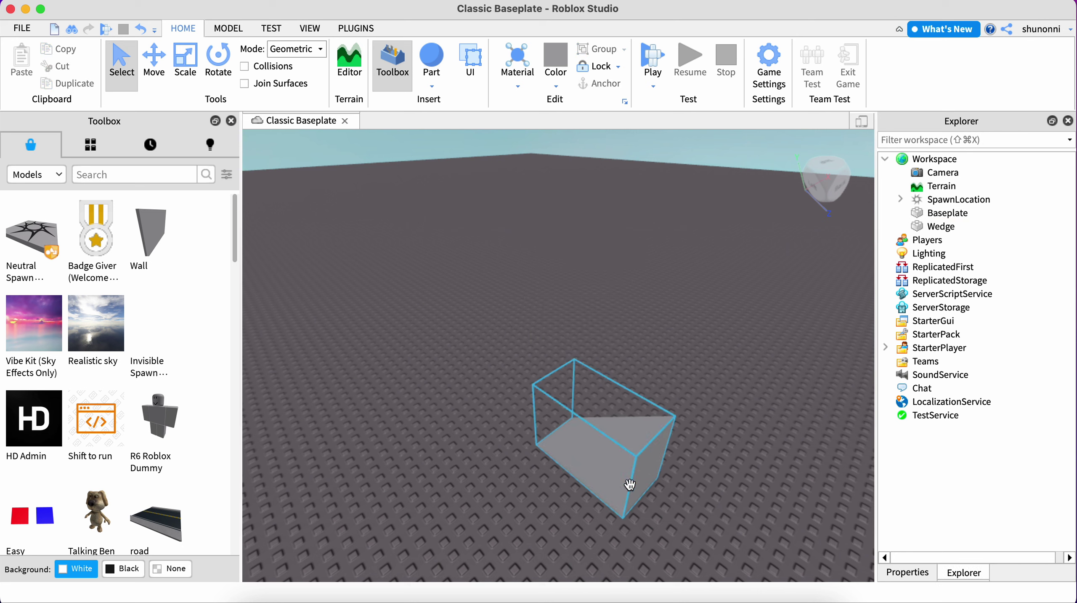
{"action": "left_click", "coordinate": [630, 485]}
{"action": "key", "text": "Delete"}
{"action": "mouse_move", "coordinate": [131, 352]}
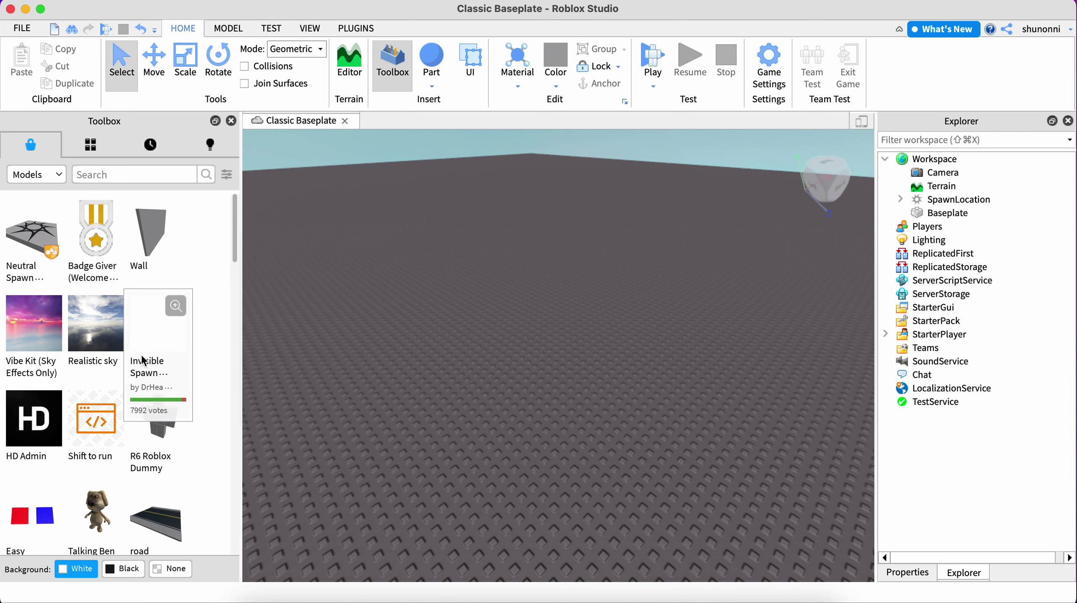
{"action": "mouse_move", "coordinate": [29, 442]}
{"action": "scroll", "coordinate": [16, 486], "scroll_direction": "down", "scroll_amount": 5}
{"action": "scroll", "coordinate": [15, 486], "scroll_direction": "up", "scroll_amount": 5}
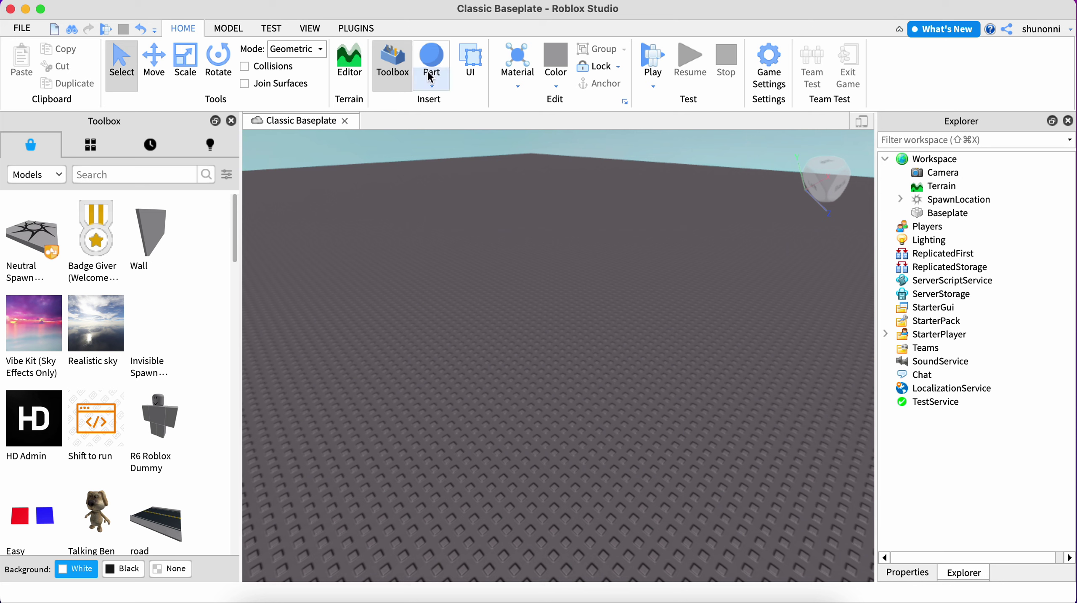
- Insert a Block part and scale it along its blue axis into a flat square slab, 4 by 4 studs
{"action": "left_click", "coordinate": [429, 88]}
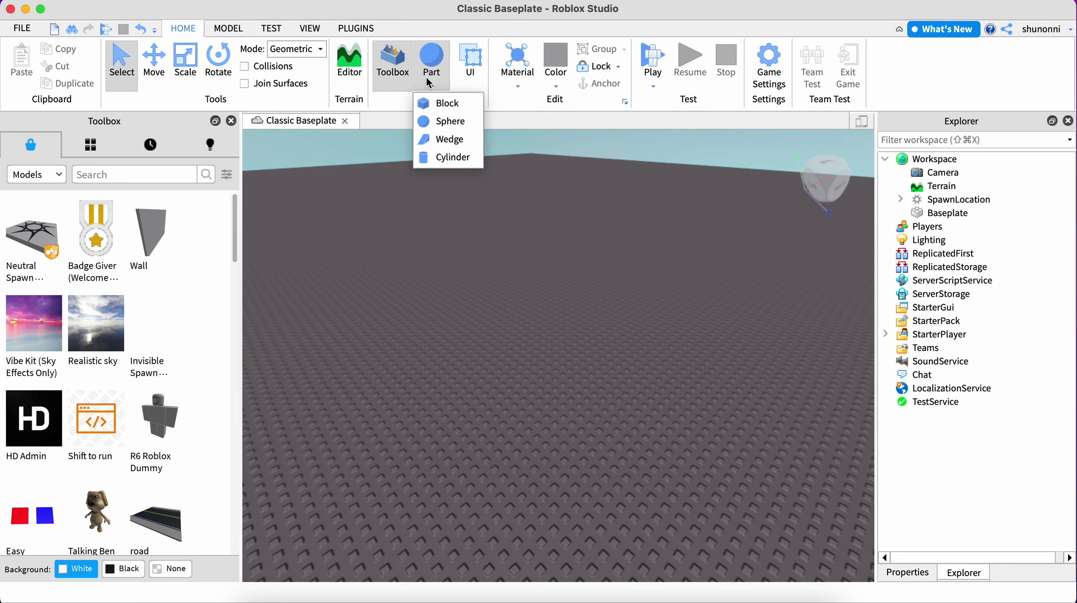
{"action": "left_click", "coordinate": [426, 103]}
{"action": "left_click", "coordinate": [185, 49]}
{"action": "left_click_drag", "start_coordinate": [600, 382], "coordinate": [595, 377]}
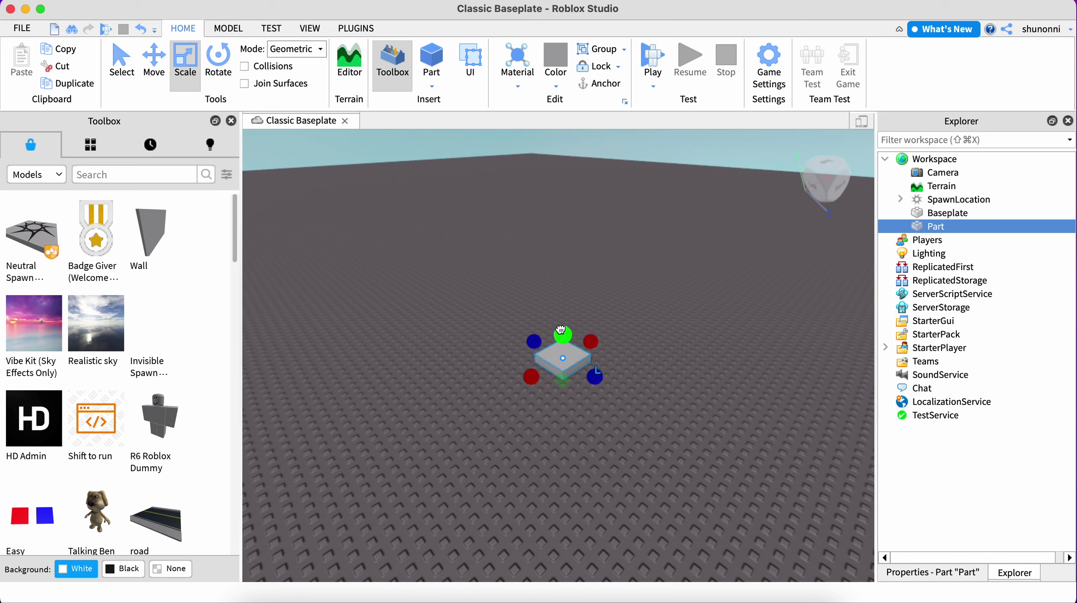
{"action": "mouse_move", "coordinate": [563, 336]}
{"action": "left_mouse_down"}
{"action": "mouse_move", "coordinate": [566, 304]}
{"action": "mouse_move", "coordinate": [564, 335]}
{"action": "left_mouse_up"}
{"action": "left_click", "coordinate": [589, 325]}
- Scale the block upward to a height of 4 studs to form a cube, and leave it selected
{"action": "left_click", "coordinate": [826, 171]}
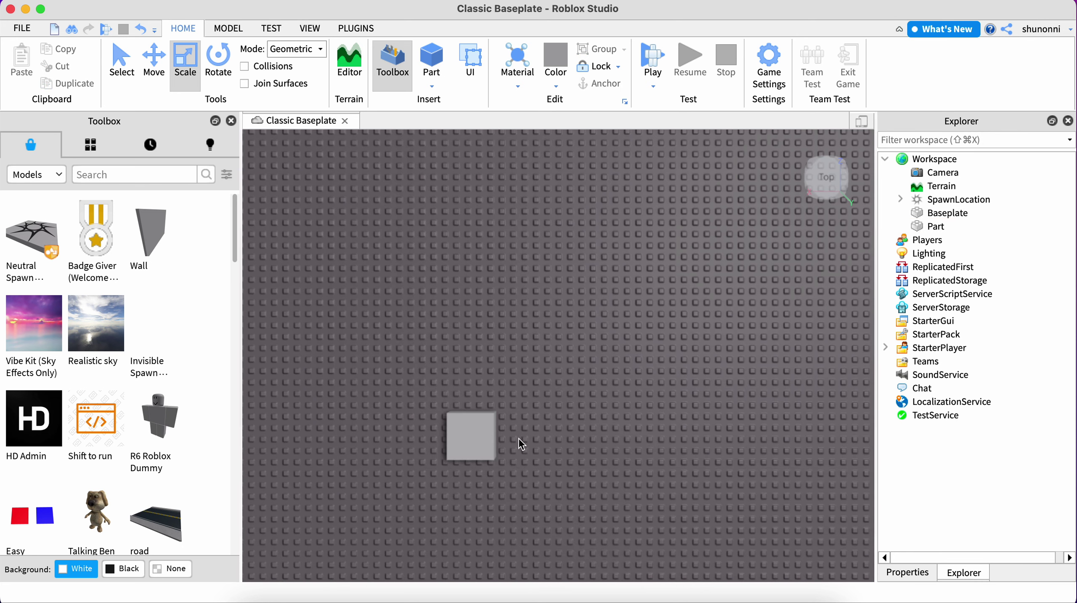
{"action": "left_click", "coordinate": [489, 446]}
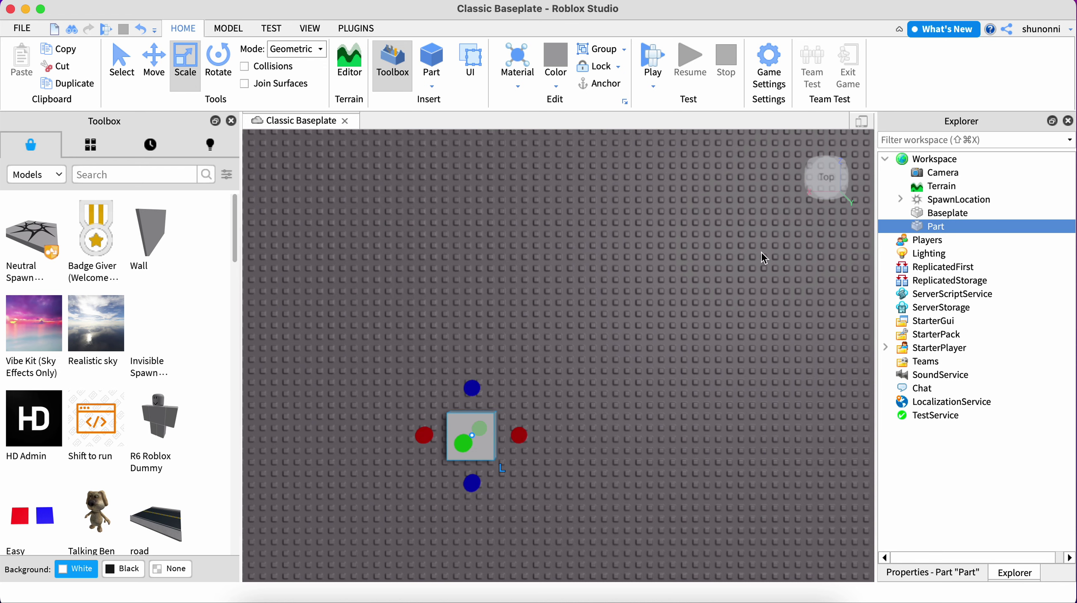
{"action": "left_click", "coordinate": [846, 168]}
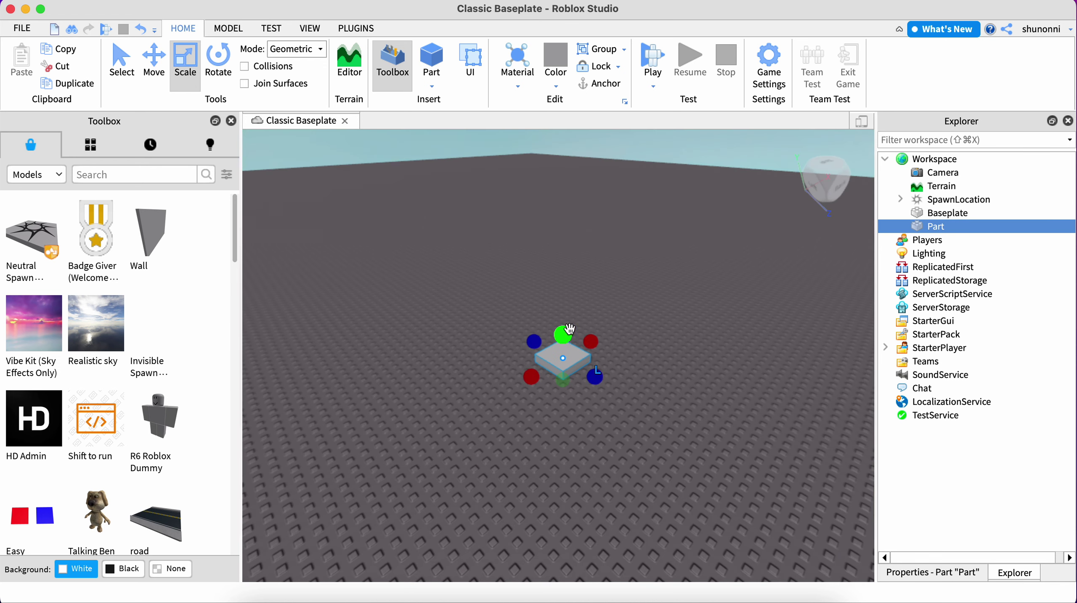
{"action": "left_click_drag", "start_coordinate": [568, 317], "coordinate": [569, 300]}
{"action": "left_click", "coordinate": [659, 308]}
{"action": "left_click", "coordinate": [544, 343]}
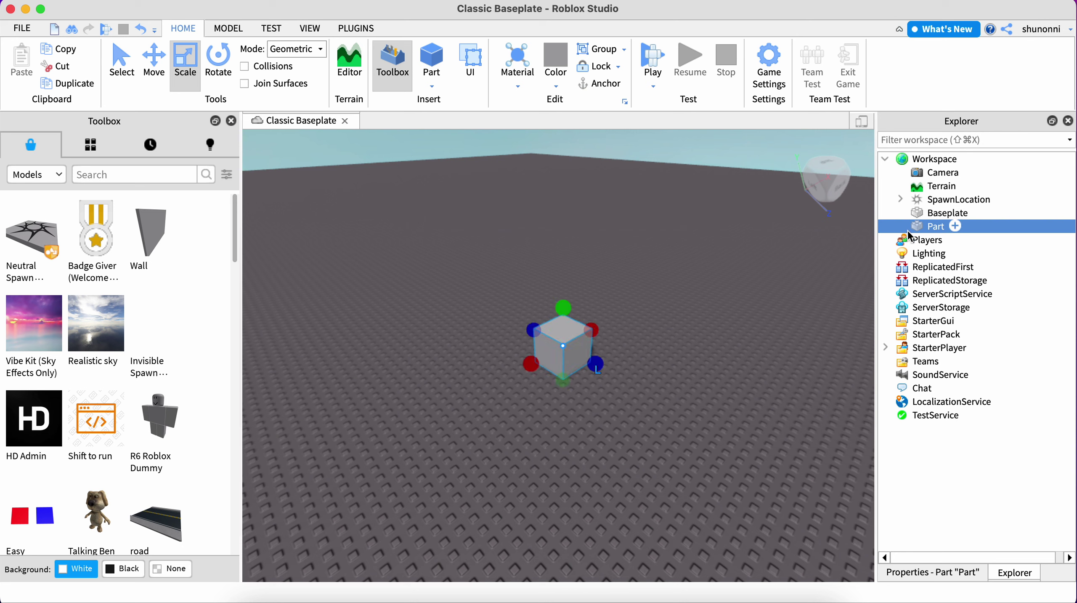
- Open the cube's properties and try the BrickColor Really red before setting it to Really blue
{"action": "left_click", "coordinate": [898, 570]}
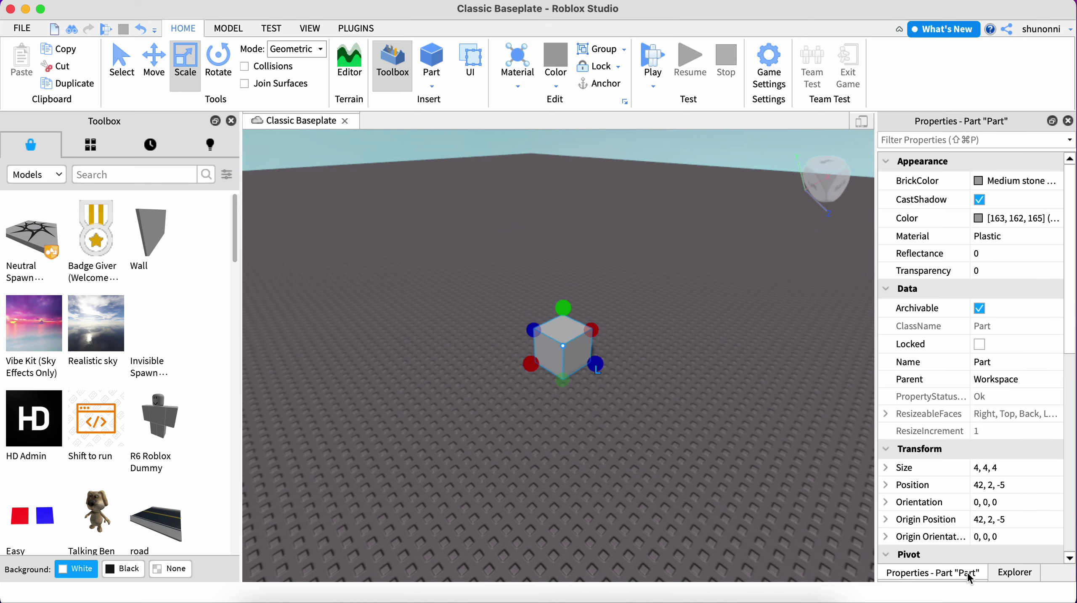
{"action": "left_click", "coordinate": [1004, 575]}
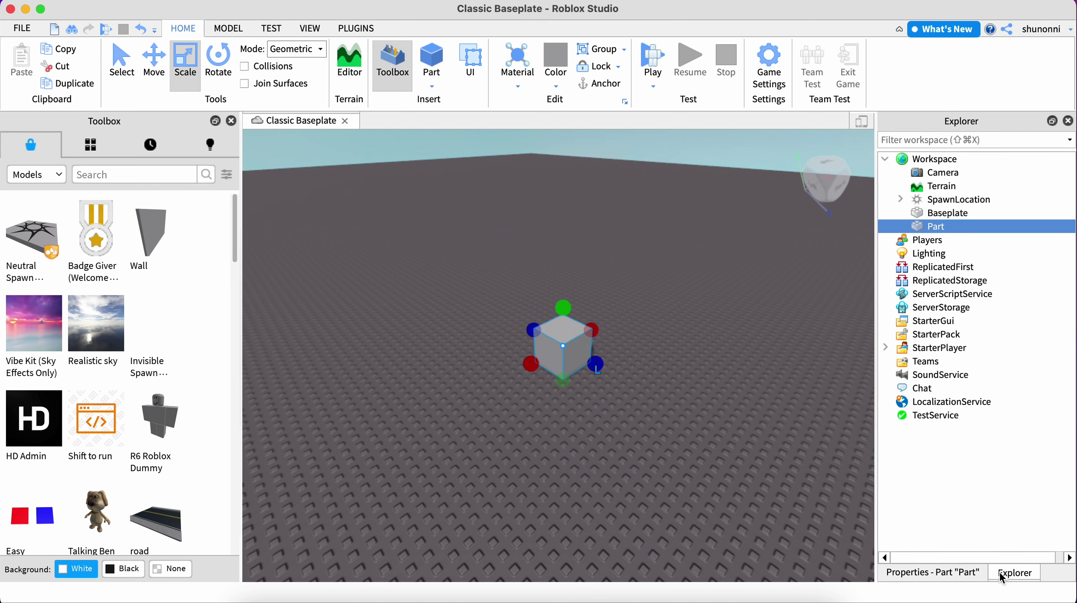
{"action": "left_click", "coordinate": [939, 571]}
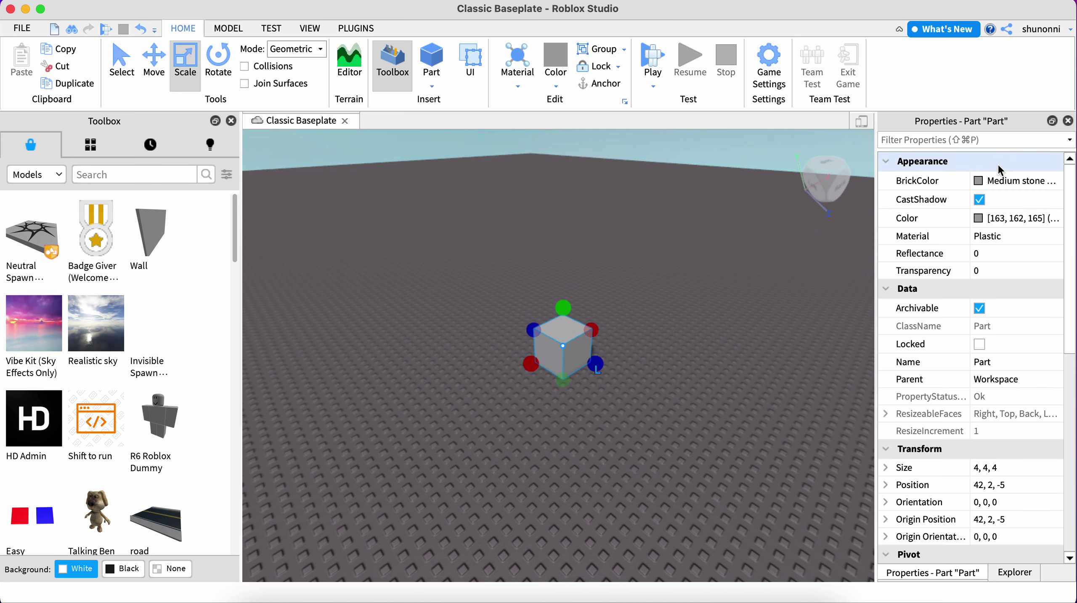
{"action": "left_click", "coordinate": [1000, 181]}
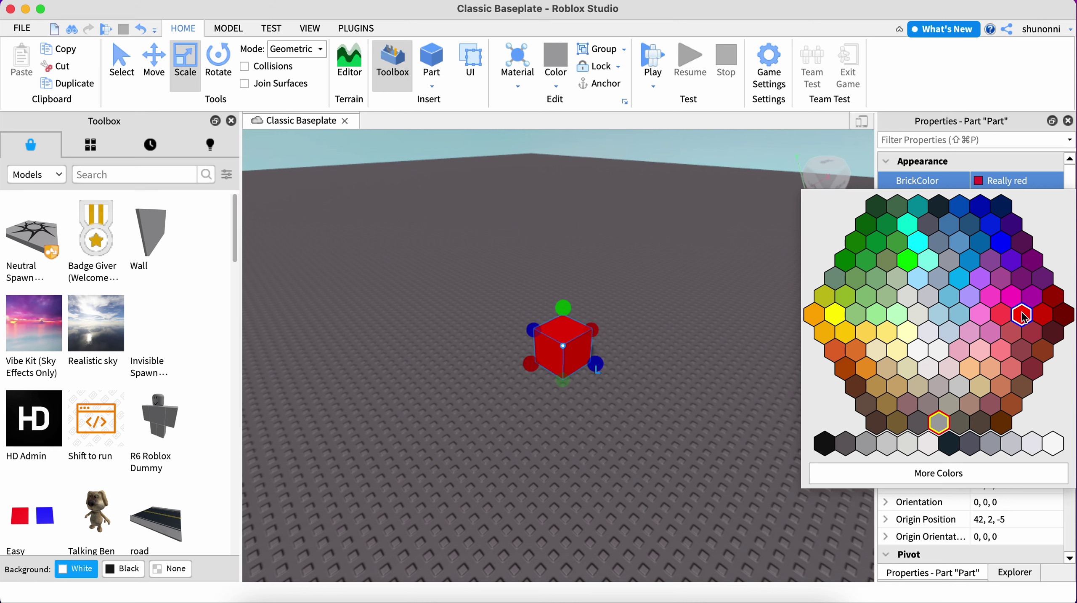
{"action": "left_click", "coordinate": [1022, 315]}
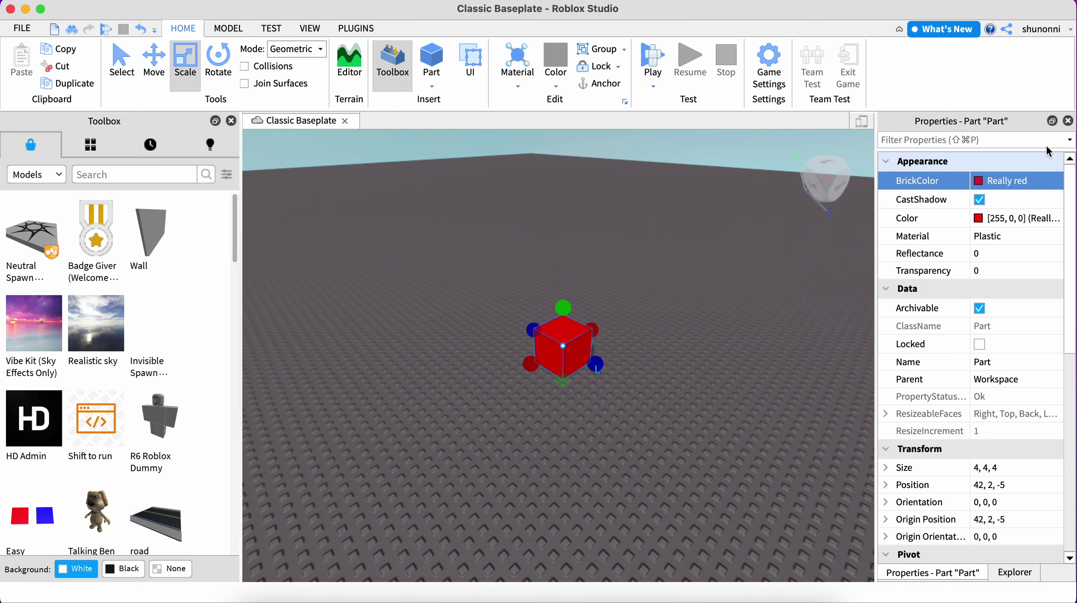
{"action": "left_click", "coordinate": [1025, 178]}
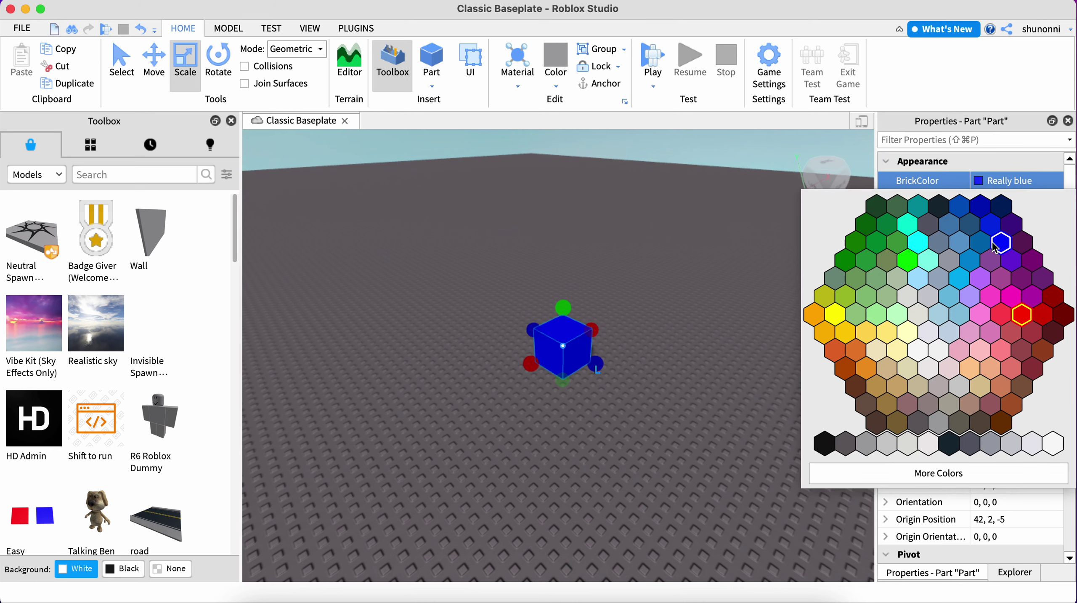
{"action": "left_click", "coordinate": [1003, 244]}
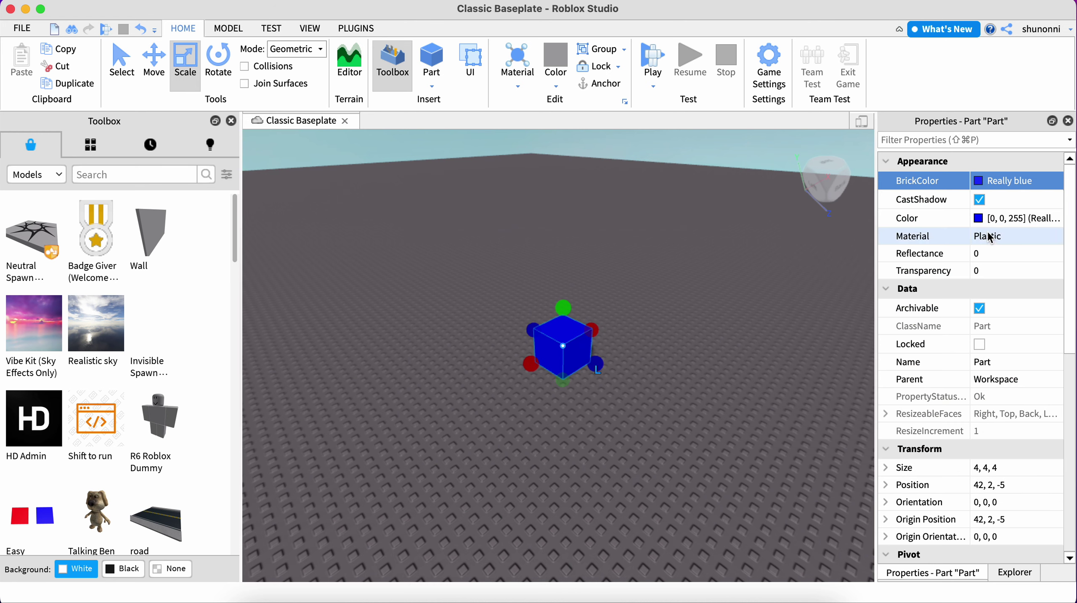
- Look through the Material options for the cube and keep Plastic
{"action": "left_click", "coordinate": [988, 234]}
{"action": "left_click", "coordinate": [992, 239]}
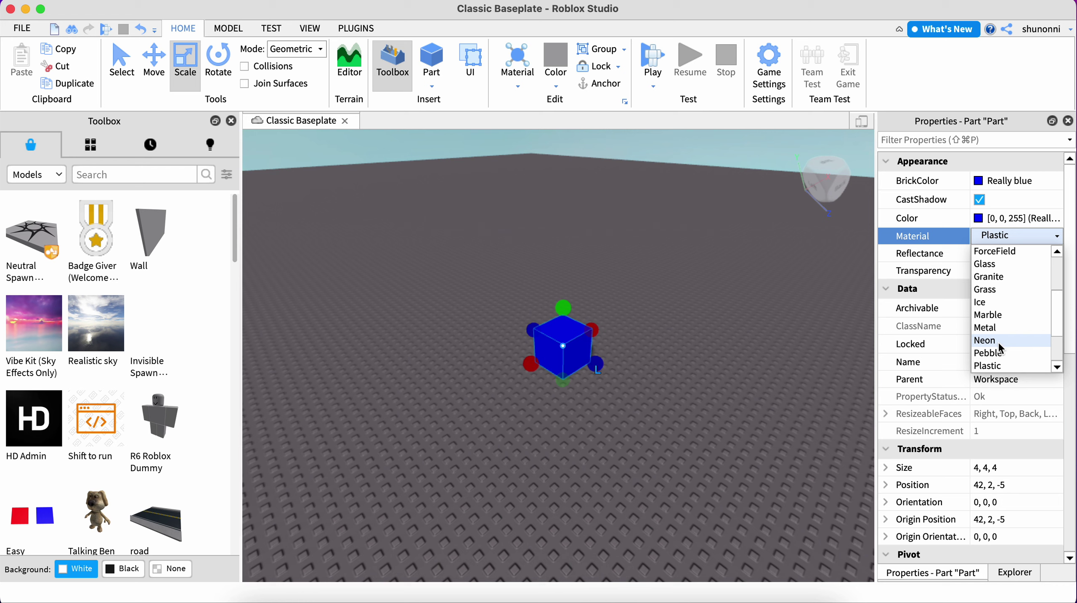
{"action": "scroll", "coordinate": [996, 354], "scroll_direction": "down", "scroll_amount": 1}
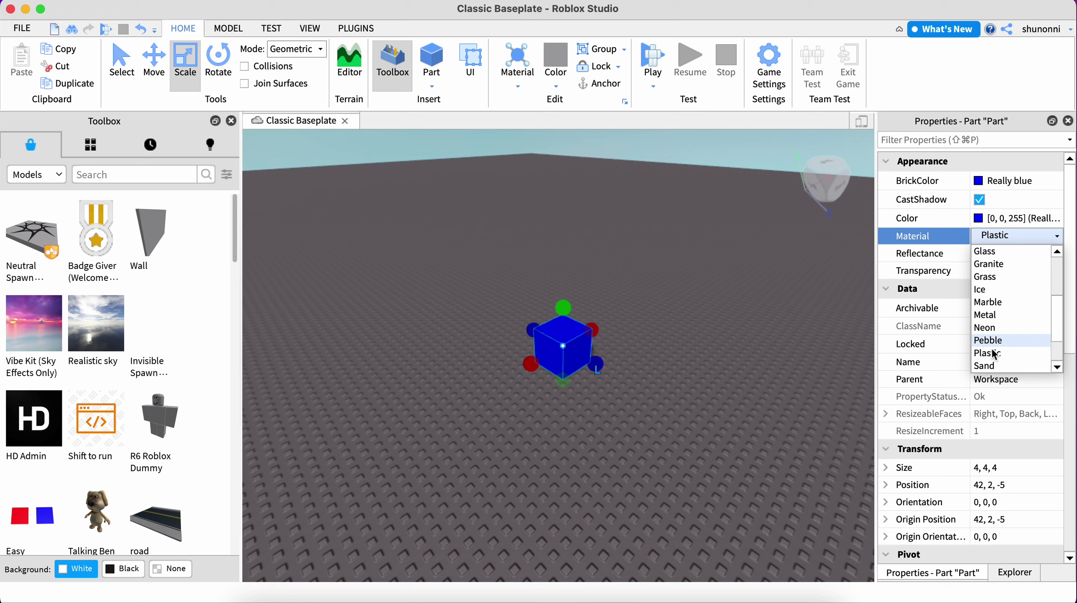
{"action": "left_click", "coordinate": [996, 354]}
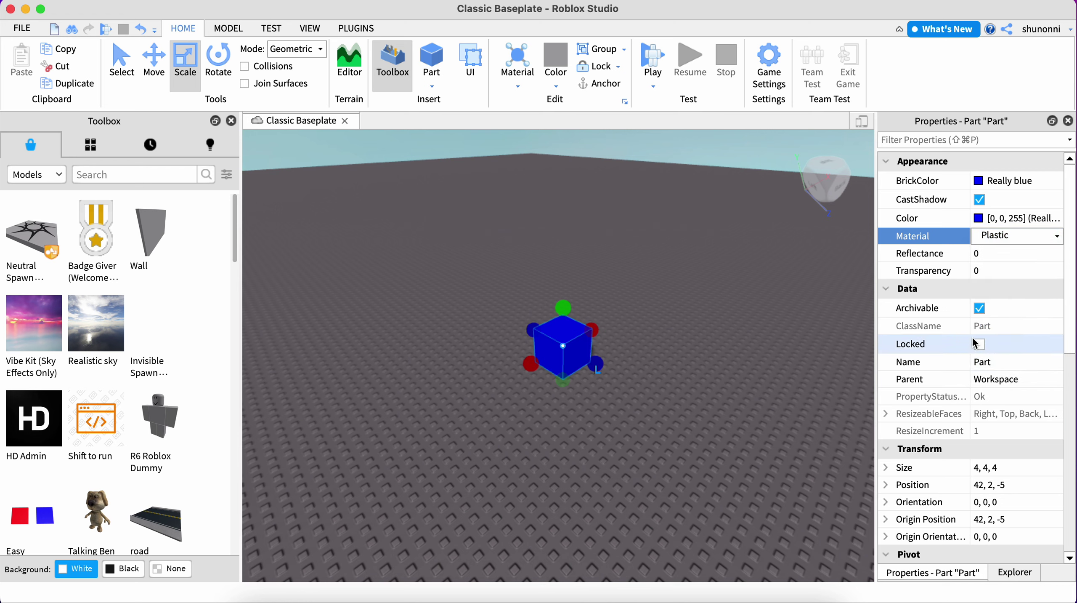
- Examine the cube's Data, Transform, Collision, Part and Assembly properties, and deselect the cube
{"action": "scroll", "coordinate": [974, 342], "scroll_direction": "down", "scroll_amount": 4}
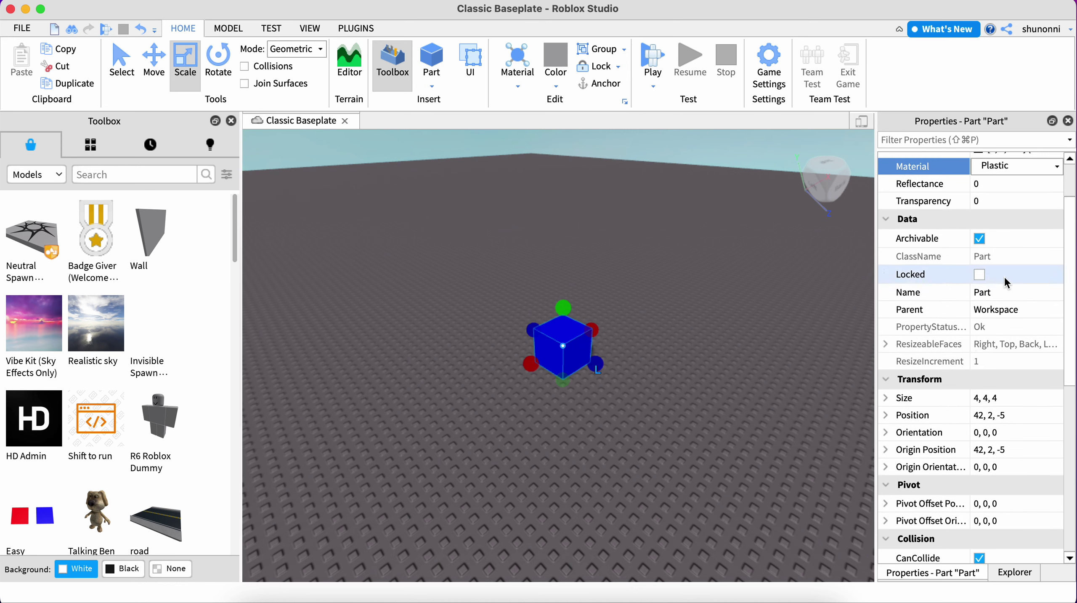
{"action": "left_click", "coordinate": [1006, 294]}
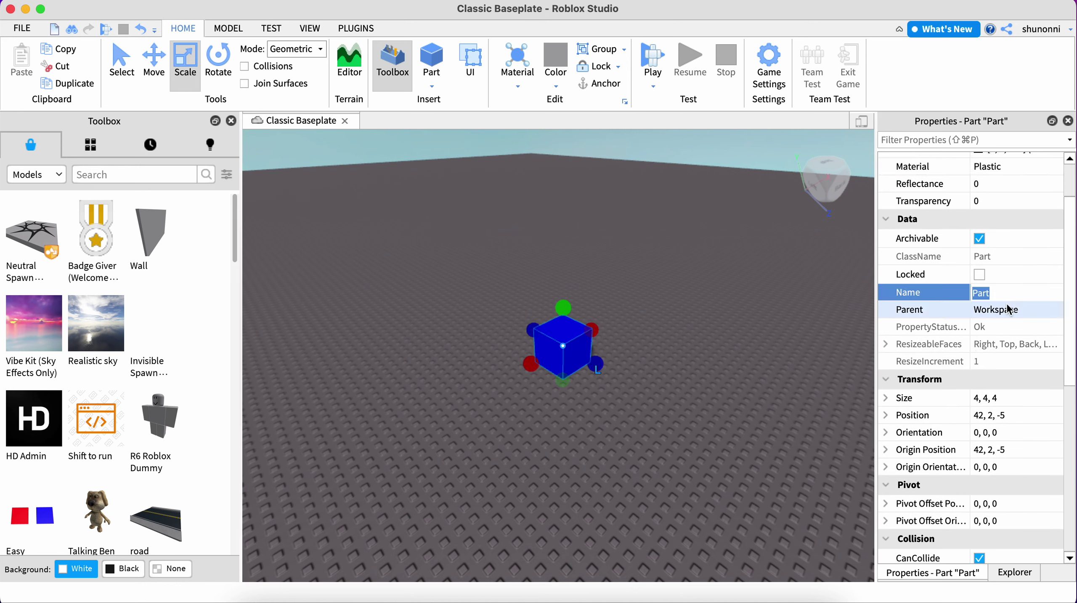
{"action": "scroll", "coordinate": [992, 364], "scroll_direction": "down", "scroll_amount": 2}
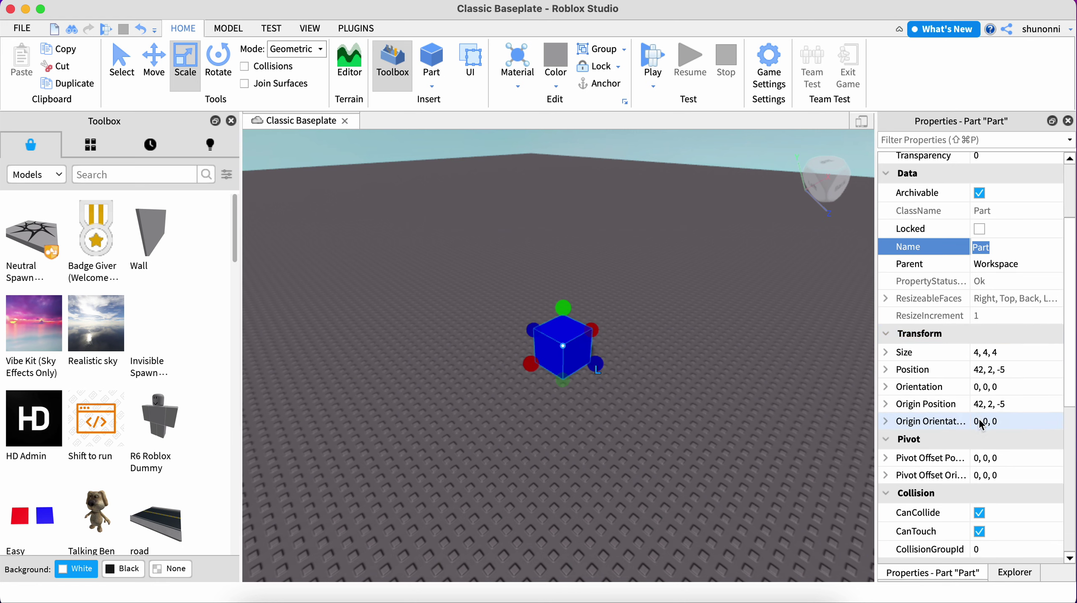
{"action": "scroll", "coordinate": [981, 425], "scroll_direction": "down", "scroll_amount": 5}
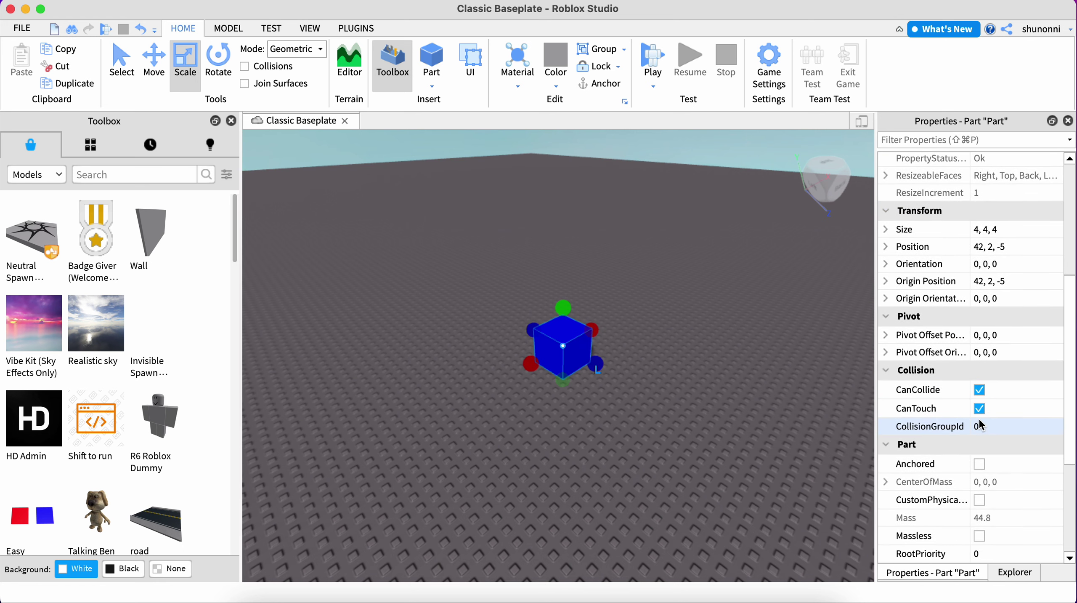
{"action": "scroll", "coordinate": [982, 425], "scroll_direction": "down", "scroll_amount": 7}
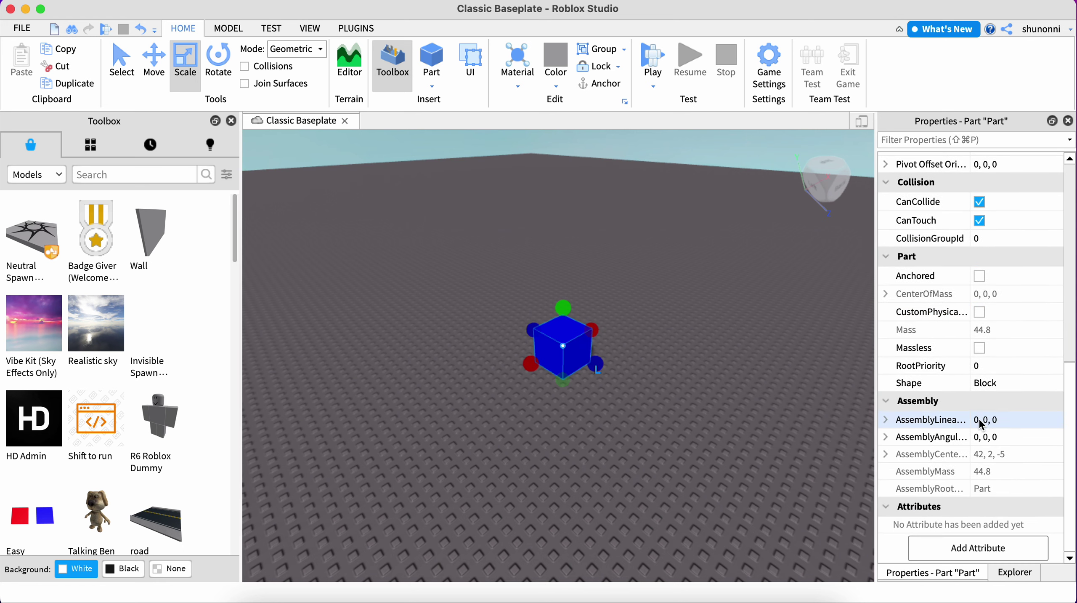
{"action": "scroll", "coordinate": [979, 418], "scroll_direction": "up", "scroll_amount": 15}
{"action": "key", "text": "F2"}
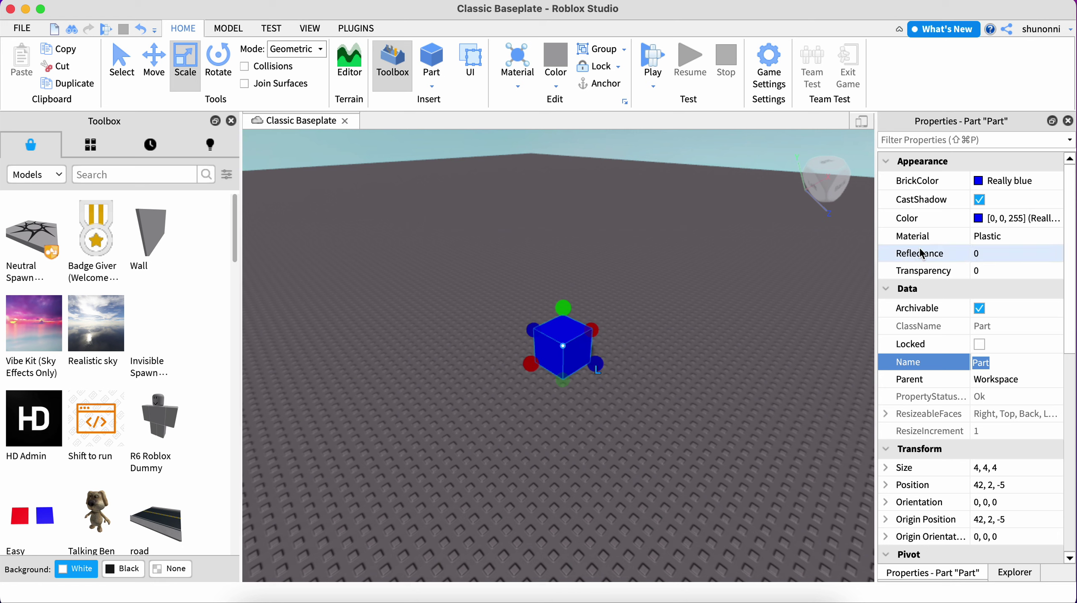
{"action": "left_click", "coordinate": [478, 232]}
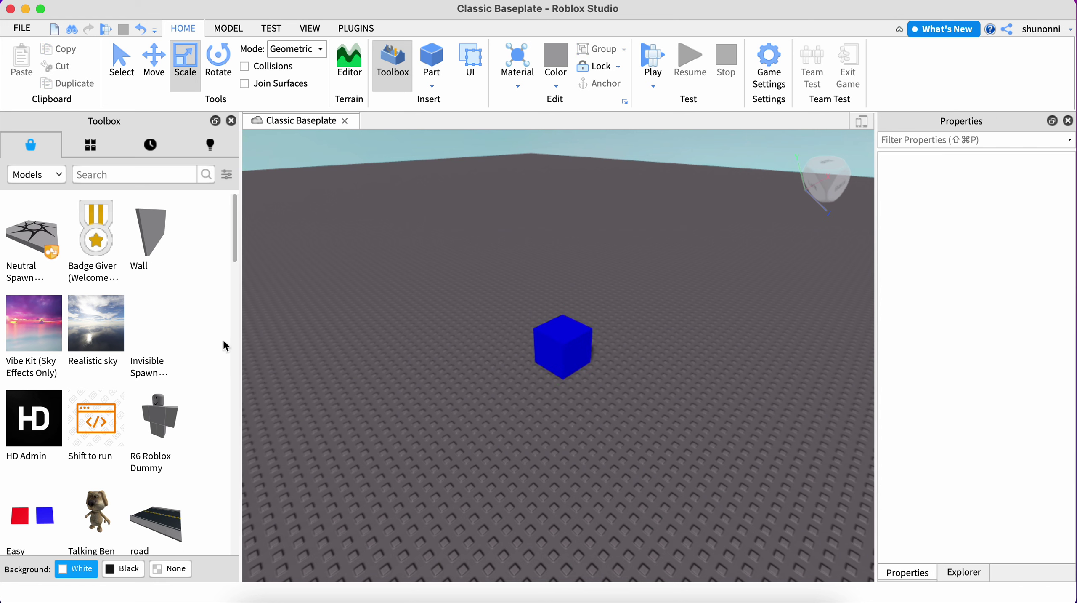
{"action": "scroll", "coordinate": [204, 344], "scroll_direction": "down", "scroll_amount": 5}
{"action": "scroll", "coordinate": [191, 347], "scroll_direction": "up", "scroll_amount": 5}
{"action": "left_click", "coordinate": [310, 28]}
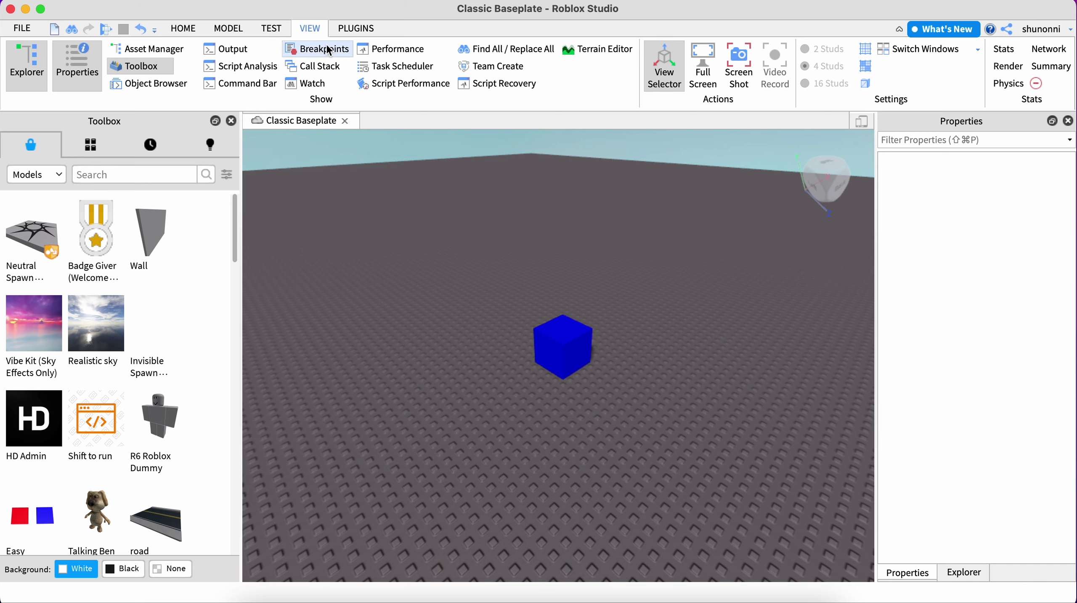
{"action": "left_click", "coordinate": [271, 27]}
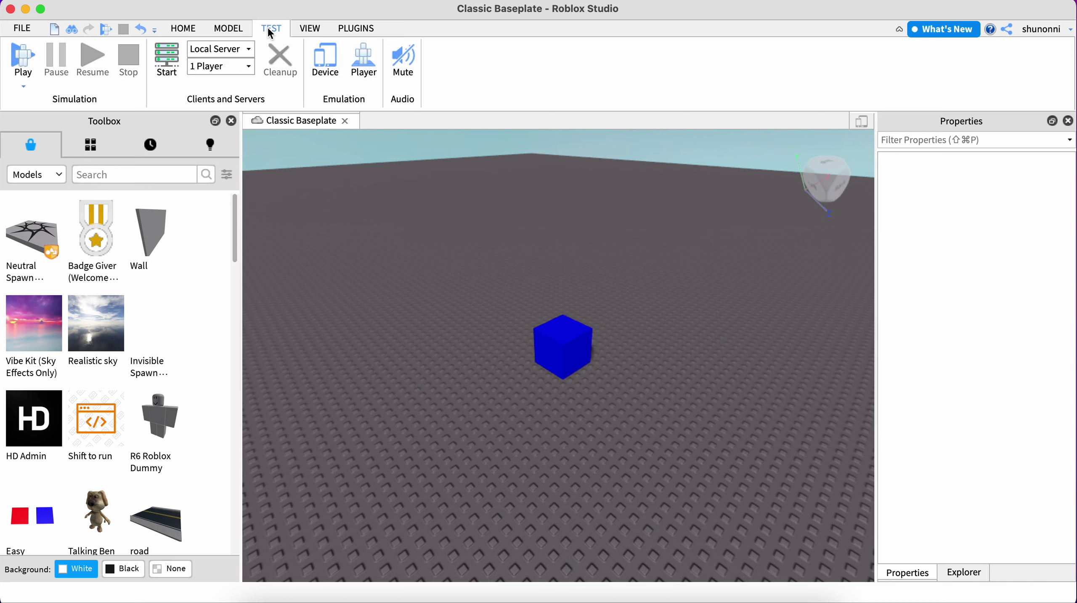
{"action": "left_click", "coordinate": [228, 21]}
- Insert an R15 Block Rig with the Rig Builder plugin
{"action": "left_click", "coordinate": [360, 29]}
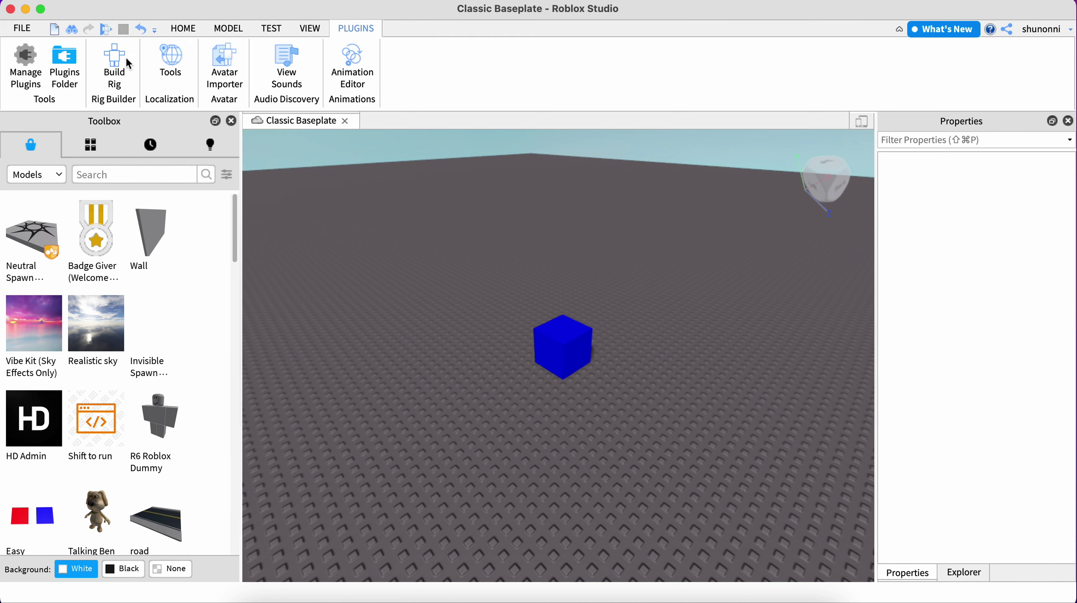
{"action": "left_click", "coordinate": [114, 66]}
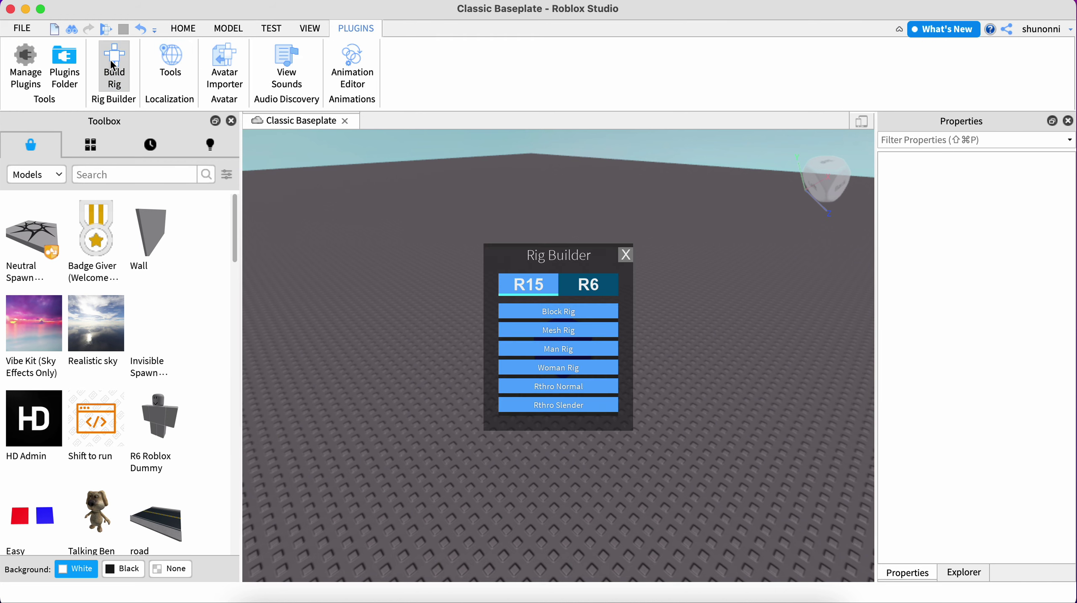
{"action": "left_click", "coordinate": [540, 312]}
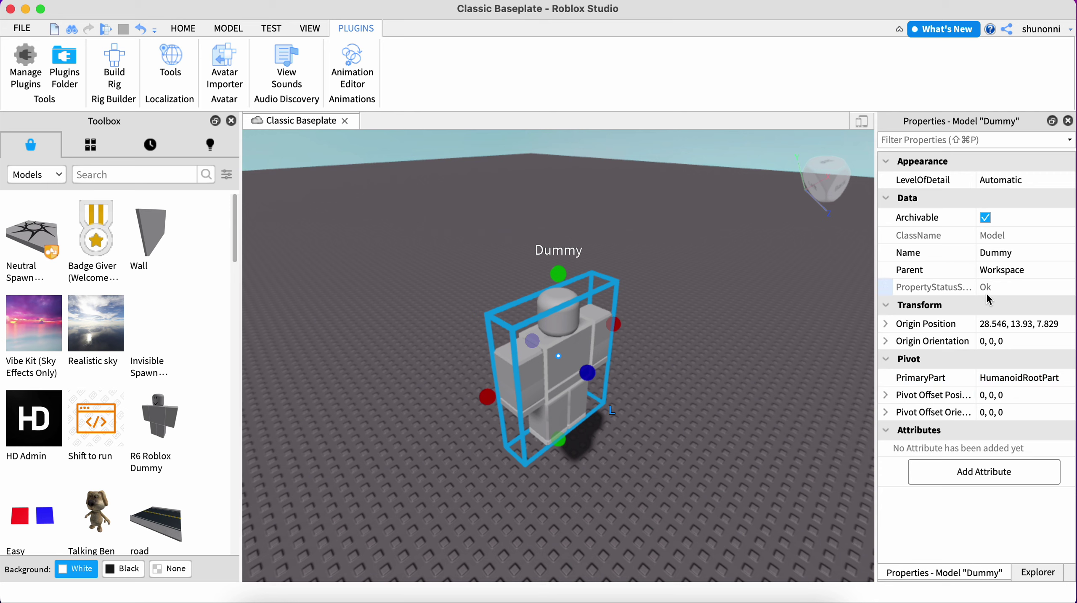
- Rename the rig CPU, show it in the Explorer hierarchy, and deselect it
{"action": "left_click", "coordinate": [1027, 254]}
{"action": "key", "text": "BackSpace"}
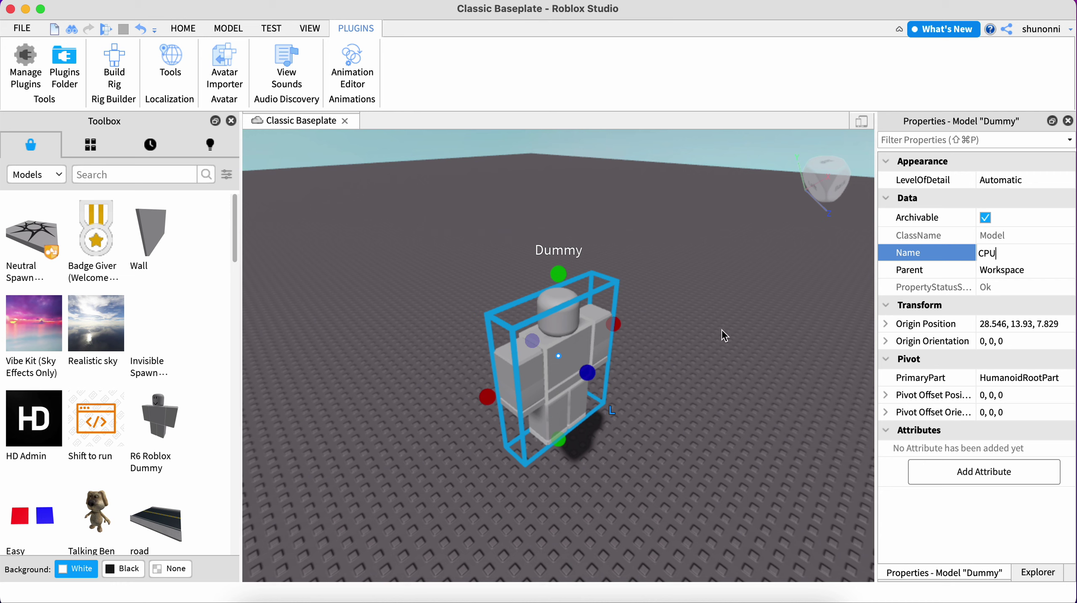
{"action": "key", "text": "Return"}
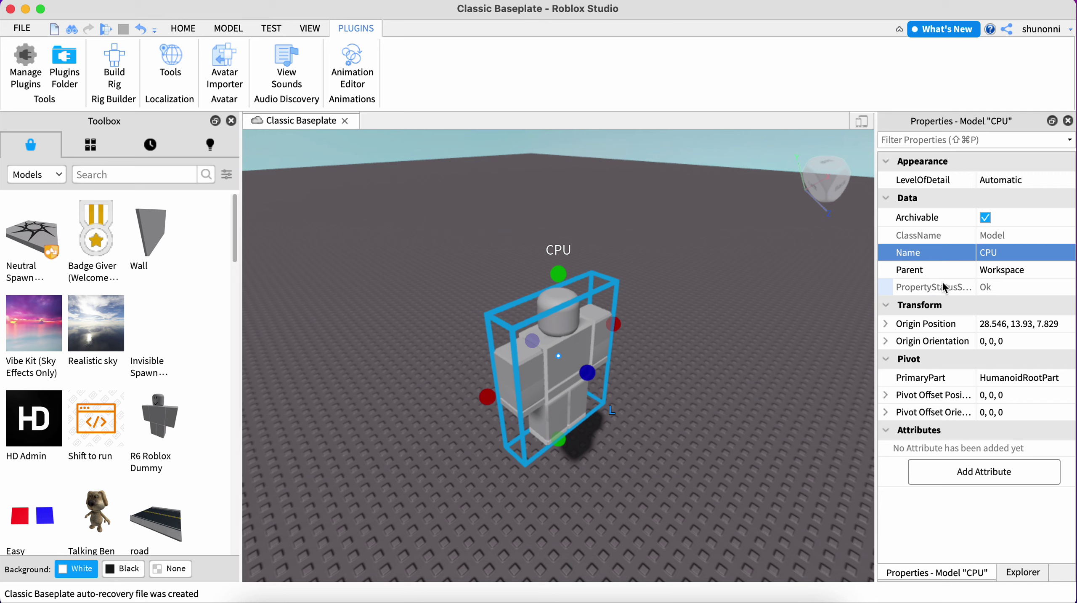
{"action": "mouse_move", "coordinate": [977, 277]}
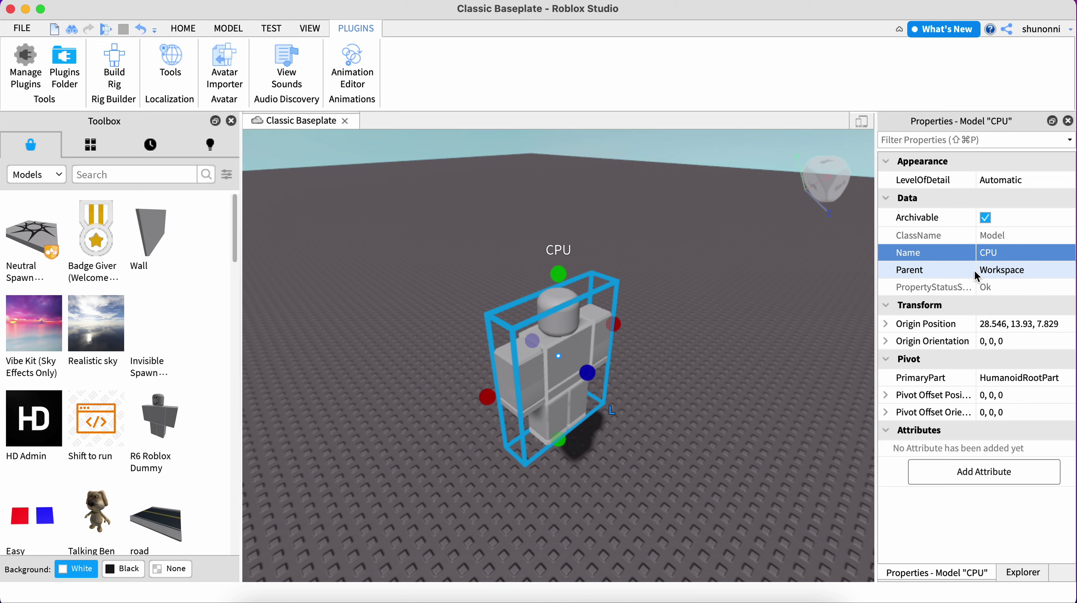
{"action": "left_click", "coordinate": [1020, 577]}
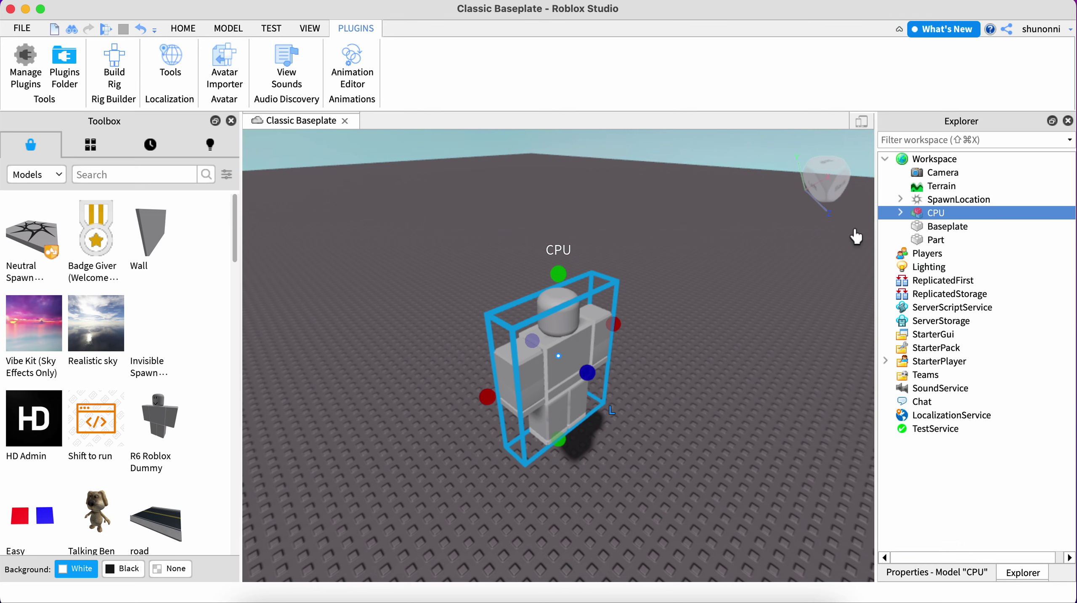
{"action": "left_click", "coordinate": [752, 362]}
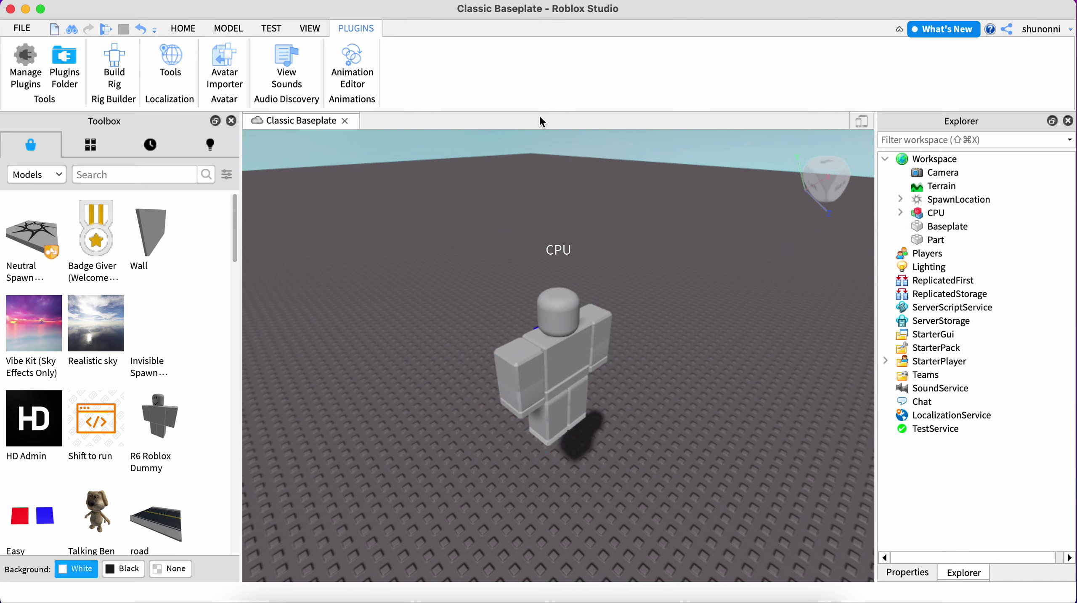
- Select the SpawnLocation and move it along its red axis to a spot beside the CPU rig and the blue cube
{"action": "scroll", "coordinate": [632, 328], "scroll_direction": "down", "scroll_amount": 5}
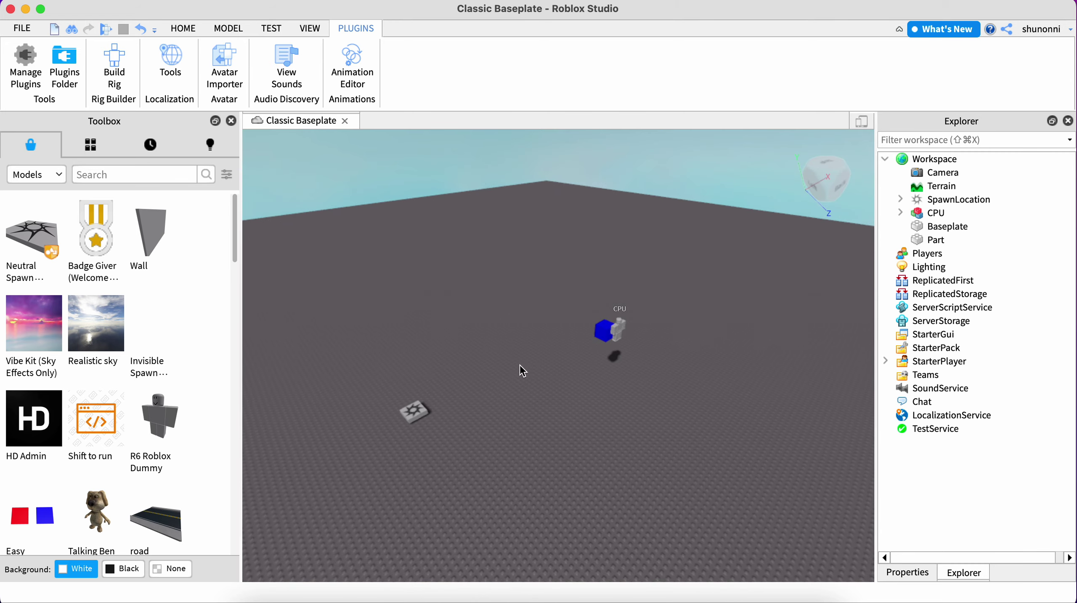
{"action": "left_click", "coordinate": [415, 411]}
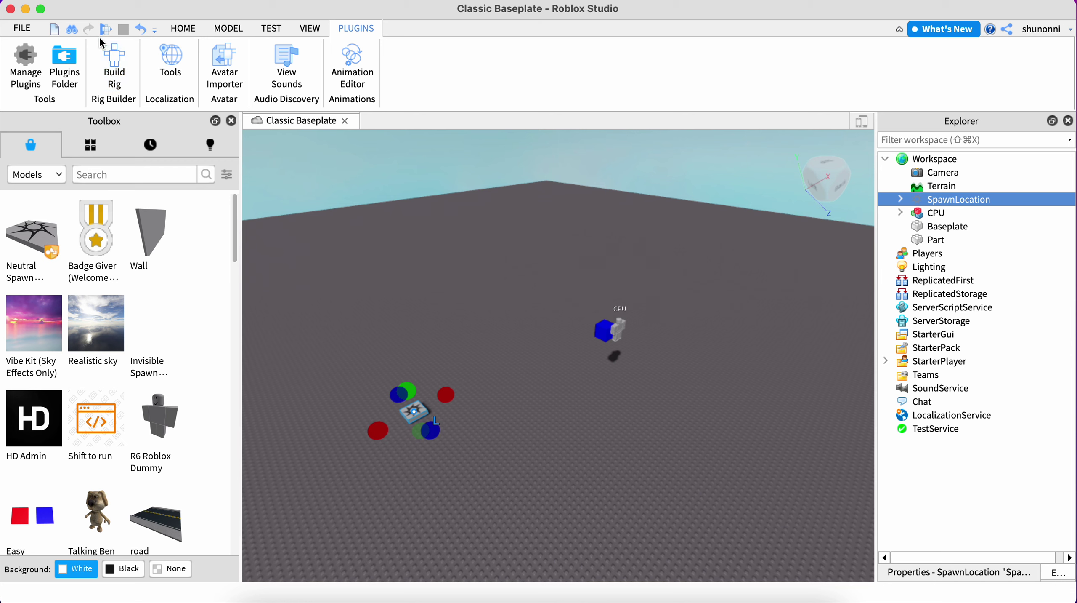
{"action": "mouse_move", "coordinate": [96, 253]}
{"action": "left_click", "coordinate": [184, 28]}
{"action": "left_click", "coordinate": [167, 80]}
{"action": "left_click", "coordinate": [443, 397]}
{"action": "left_click", "coordinate": [414, 411]}
{"action": "left_click", "coordinate": [412, 412]}
{"action": "left_click", "coordinate": [412, 413]}
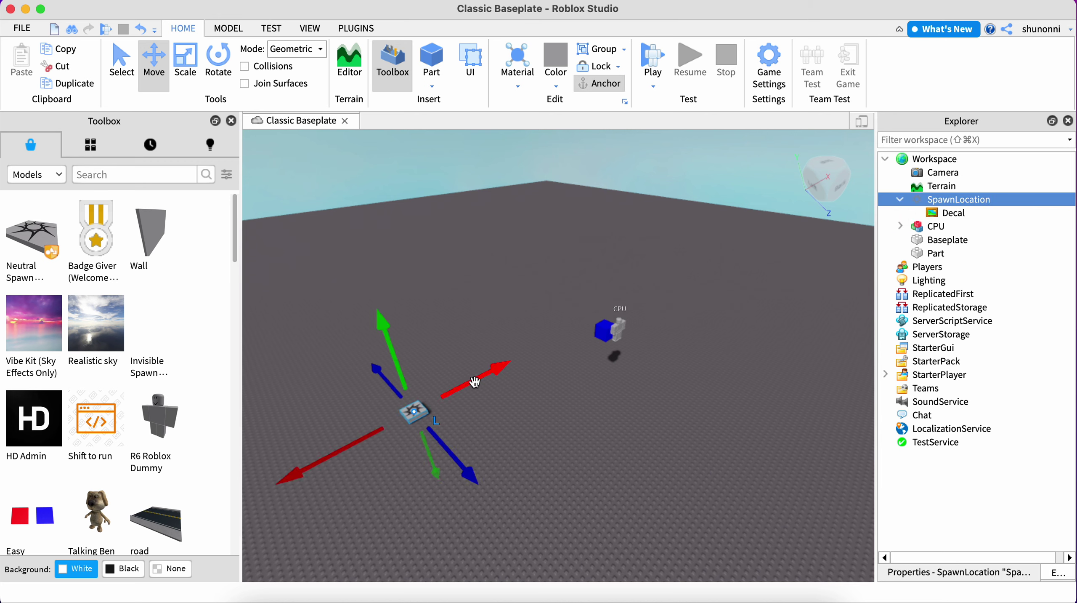
{"action": "left_click_drag", "start_coordinate": [510, 358], "coordinate": [655, 388]}
- Playtest the place from the moved spawn, walk the character forward and back, and stop the test
{"action": "left_click", "coordinate": [649, 59]}
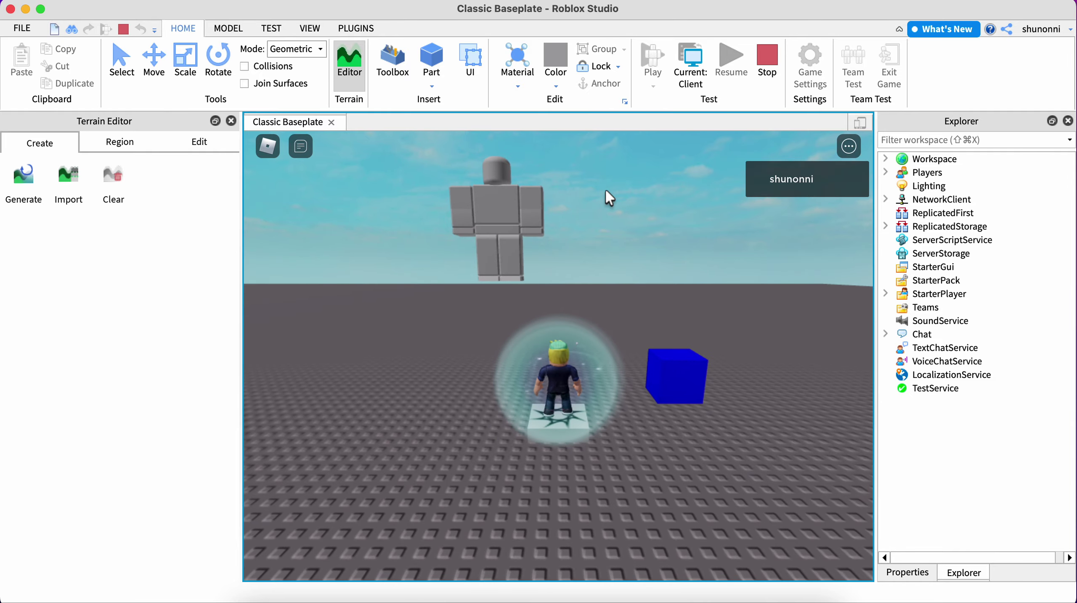
{"action": "key", "text": "w"}
{"action": "key", "text": "w"}
{"action": "key", "text": "s"}
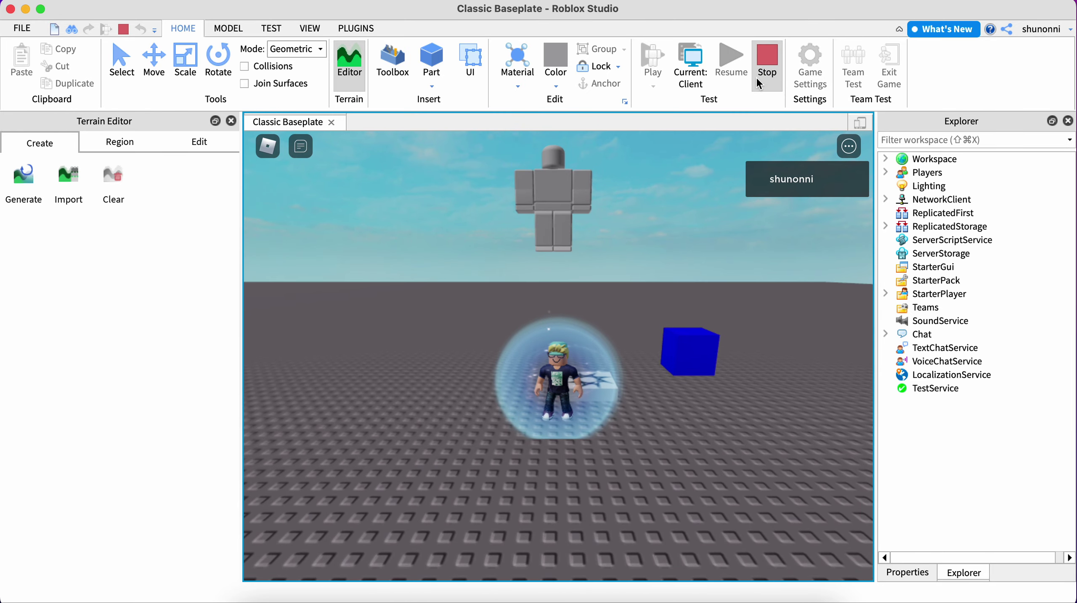
{"action": "left_click", "coordinate": [753, 84]}
- Select the CPU rig and the blue cube together and delete them
{"action": "left_click", "coordinate": [616, 331]}
{"action": "key", "text": "f"}
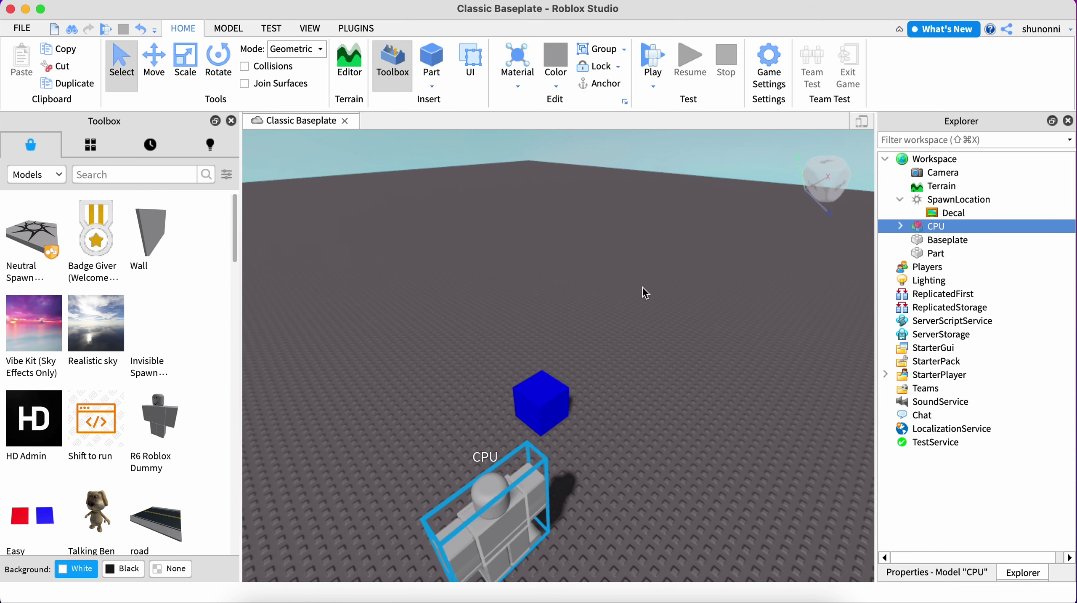
{"action": "scroll", "coordinate": [645, 291], "scroll_direction": "down", "scroll_amount": 4}
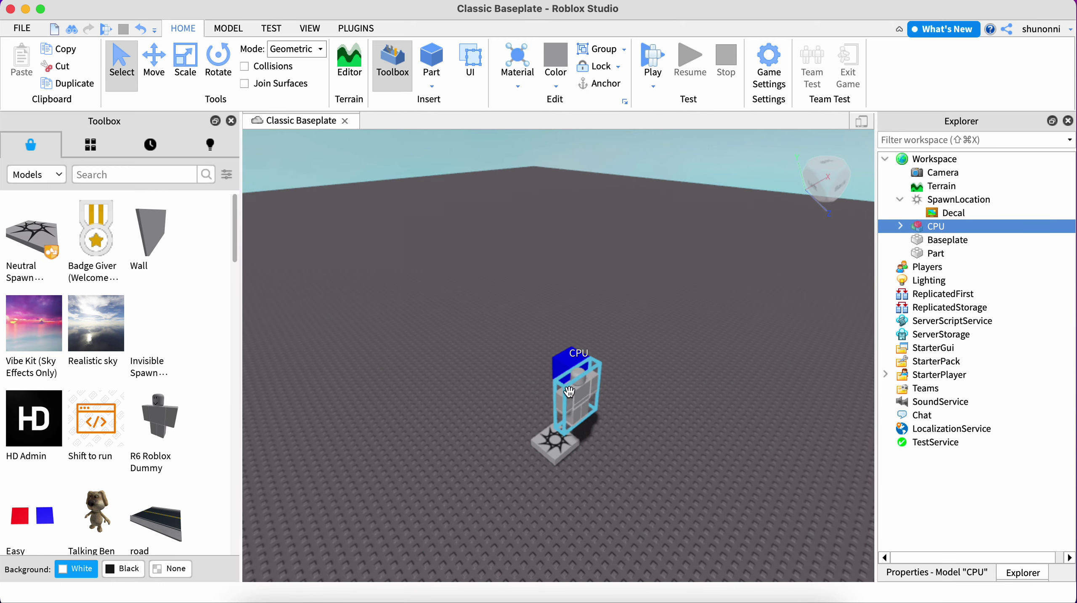
{"action": "left_click", "coordinate": [611, 403]}
{"action": "left_click_drag", "start_coordinate": [611, 403], "coordinate": [544, 336]}
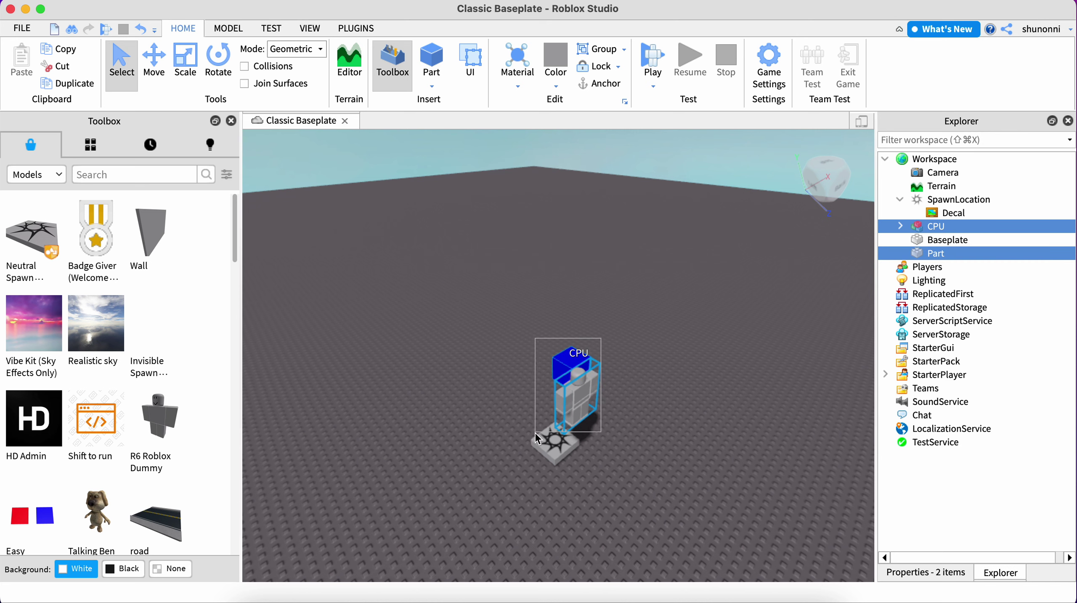
{"action": "key", "text": "Delete"}
{"action": "scroll", "coordinate": [199, 453], "scroll_direction": "down", "scroll_amount": 5}
{"action": "scroll", "coordinate": [95, 415], "scroll_direction": "down", "scroll_amount": 5}
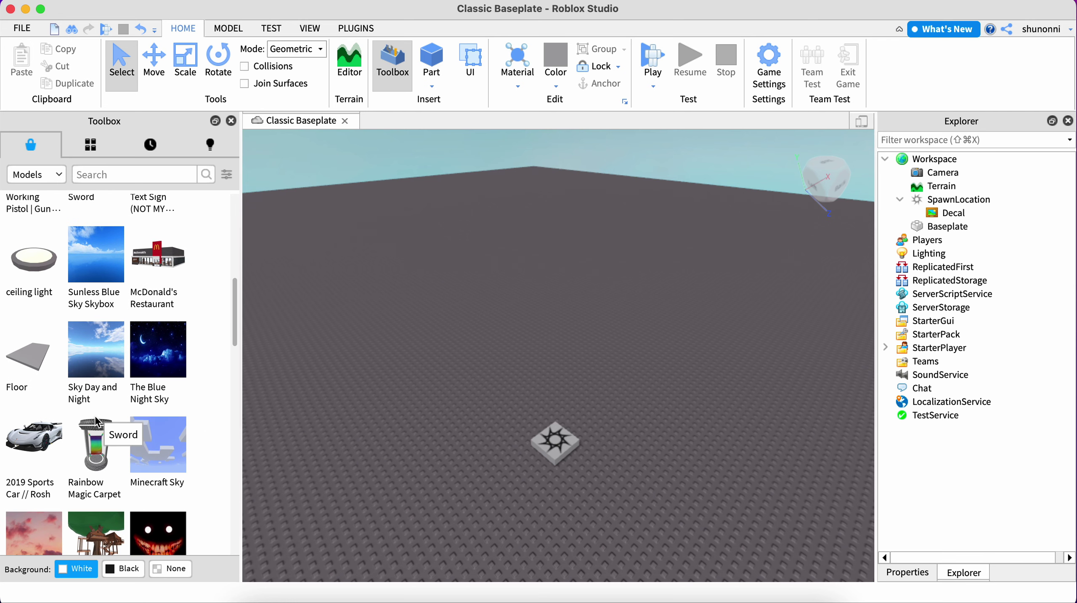
{"action": "scroll", "coordinate": [96, 420], "scroll_direction": "up", "scroll_amount": 10}
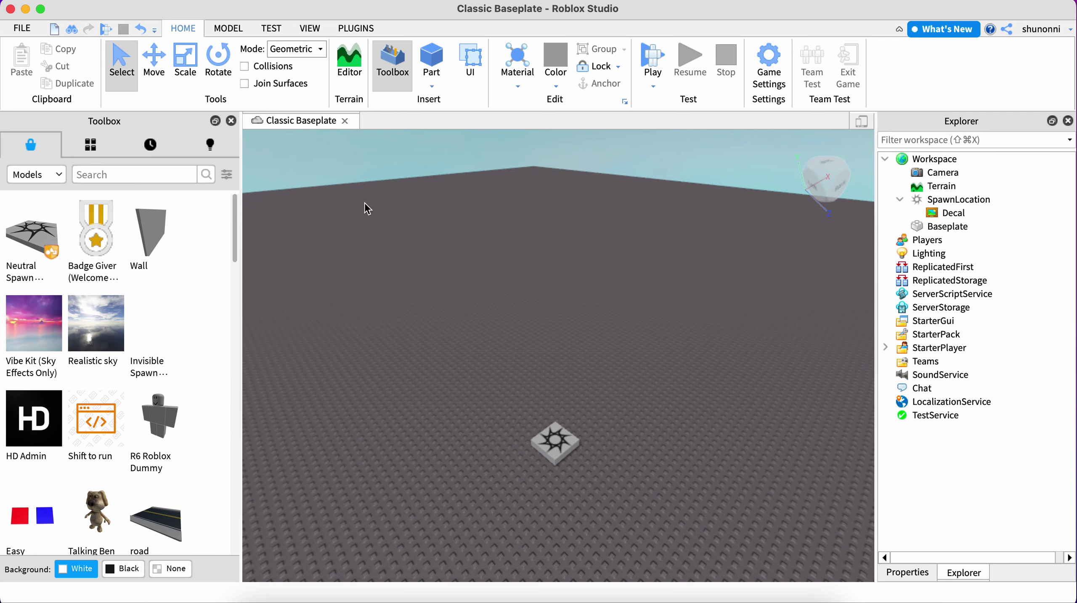
- Activate the Rotate tool, display its rotation rings on the SpawnLocation, and deselect it
{"action": "left_click", "coordinate": [219, 61]}
{"action": "left_click", "coordinate": [556, 441]}
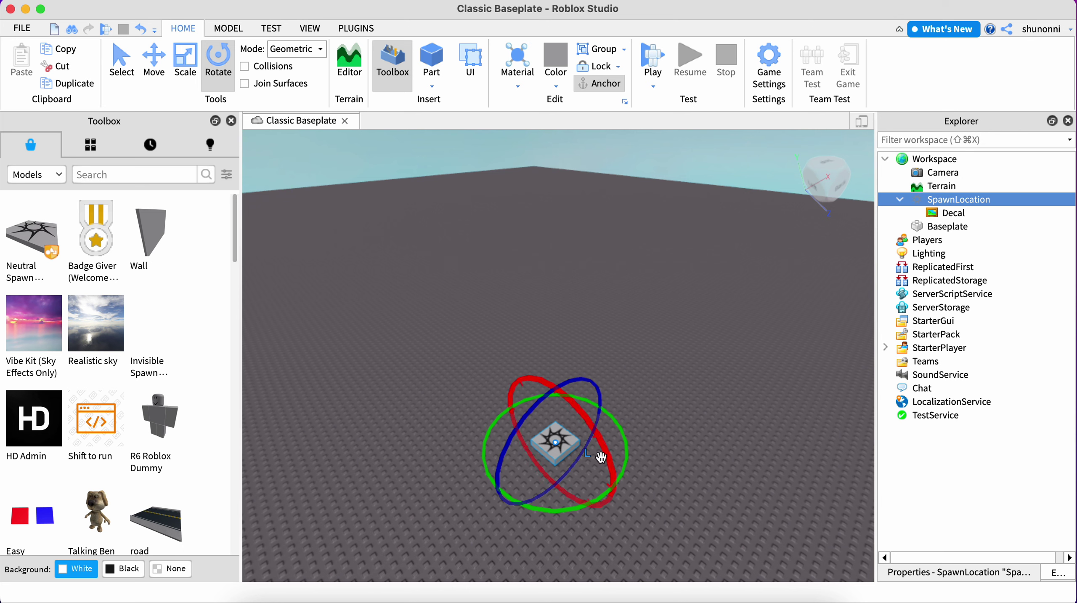
{"action": "left_click", "coordinate": [547, 266]}
- Insert the Wall model from the Toolbox into the place and leave it deselected
{"action": "mouse_move", "coordinate": [187, 237]}
{"action": "left_click", "coordinate": [161, 240]}
{"action": "left_click_drag", "start_coordinate": [615, 382], "coordinate": [604, 311]}
{"action": "left_click_drag", "start_coordinate": [607, 407], "coordinate": [681, 341]}
{"action": "left_click", "coordinate": [624, 410]}
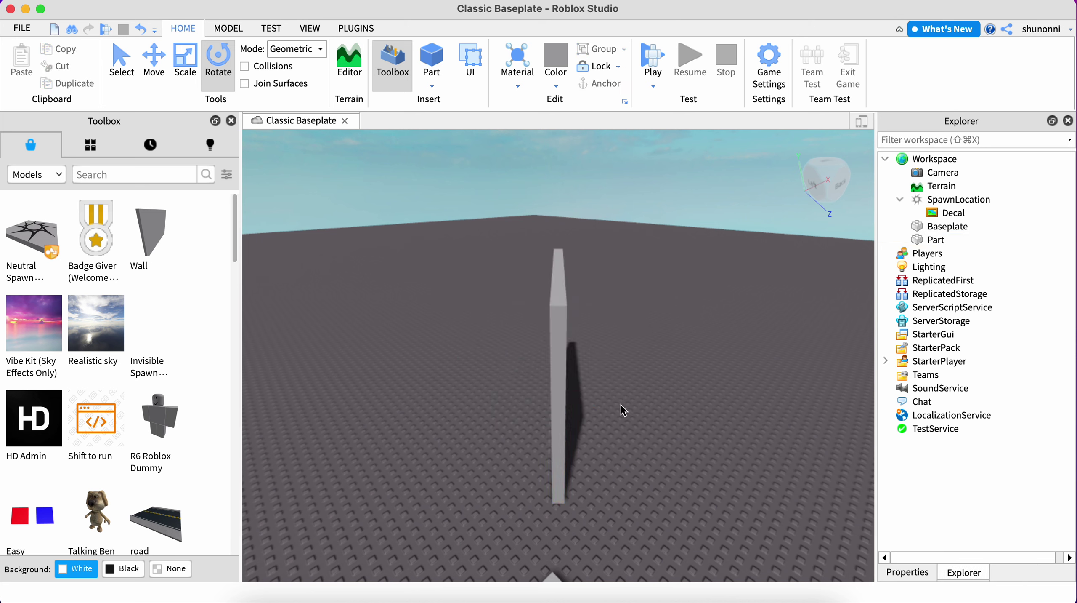
- Select the wall and try to rotate it with its rotation rings
{"action": "left_click", "coordinate": [551, 381]}
{"action": "left_click_drag", "start_coordinate": [606, 401], "coordinate": [638, 395]}
{"action": "left_click", "coordinate": [660, 390]}
{"action": "left_click", "coordinate": [560, 388]}
{"action": "left_click_drag", "start_coordinate": [559, 396], "coordinate": [557, 364]}
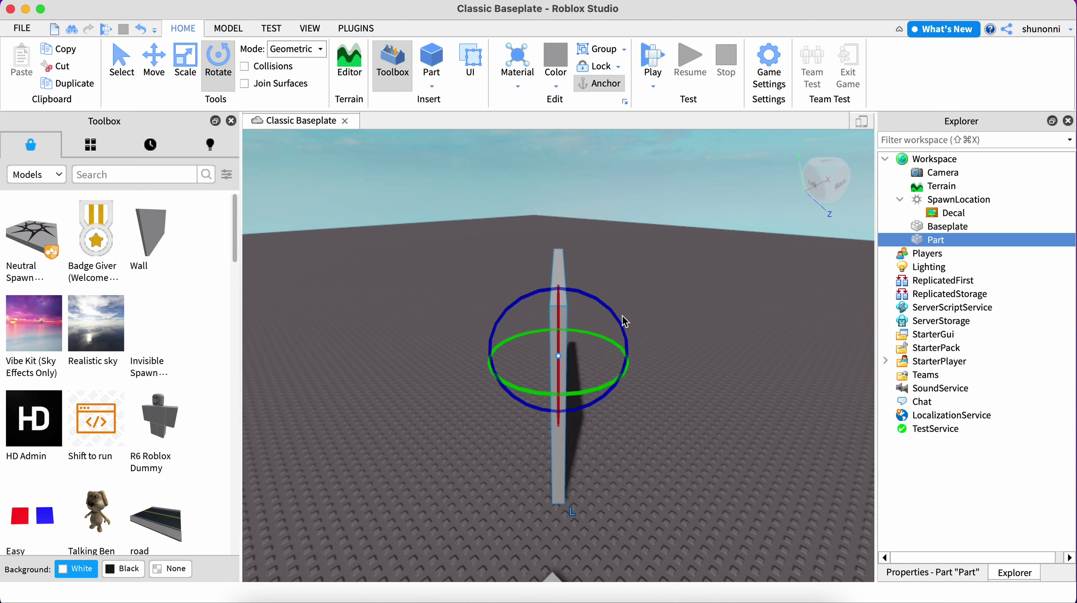
{"action": "left_click", "coordinate": [662, 260]}
{"action": "left_click", "coordinate": [564, 321]}
- Turn the view around the wall to Top with the view selector, and delete the wall
{"action": "left_click", "coordinate": [835, 167]}
{"action": "left_click", "coordinate": [841, 172]}
{"action": "left_click", "coordinate": [843, 171]}
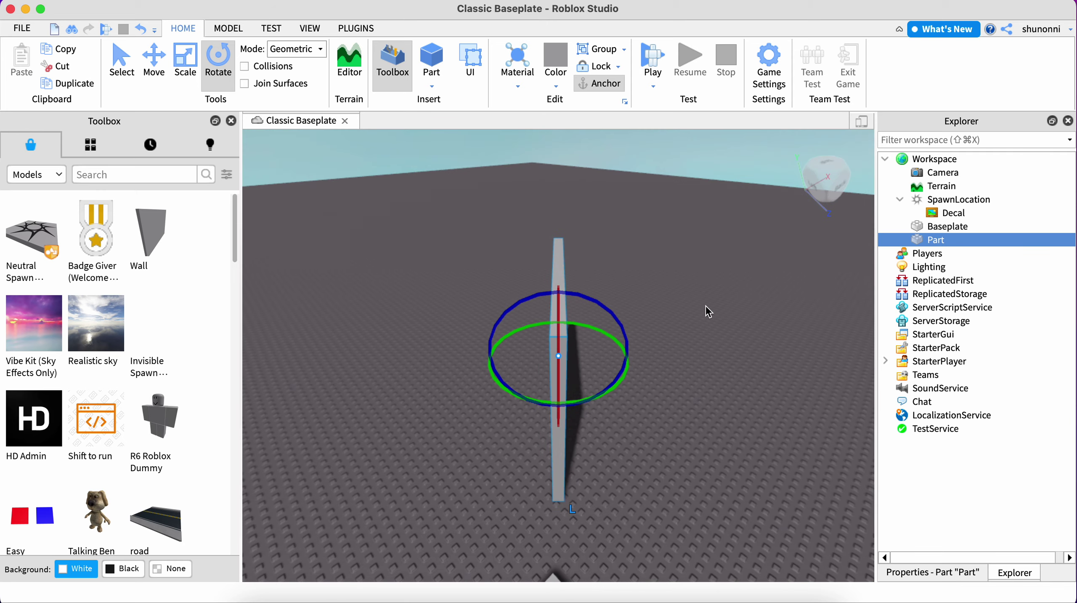
{"action": "left_click", "coordinate": [844, 194]}
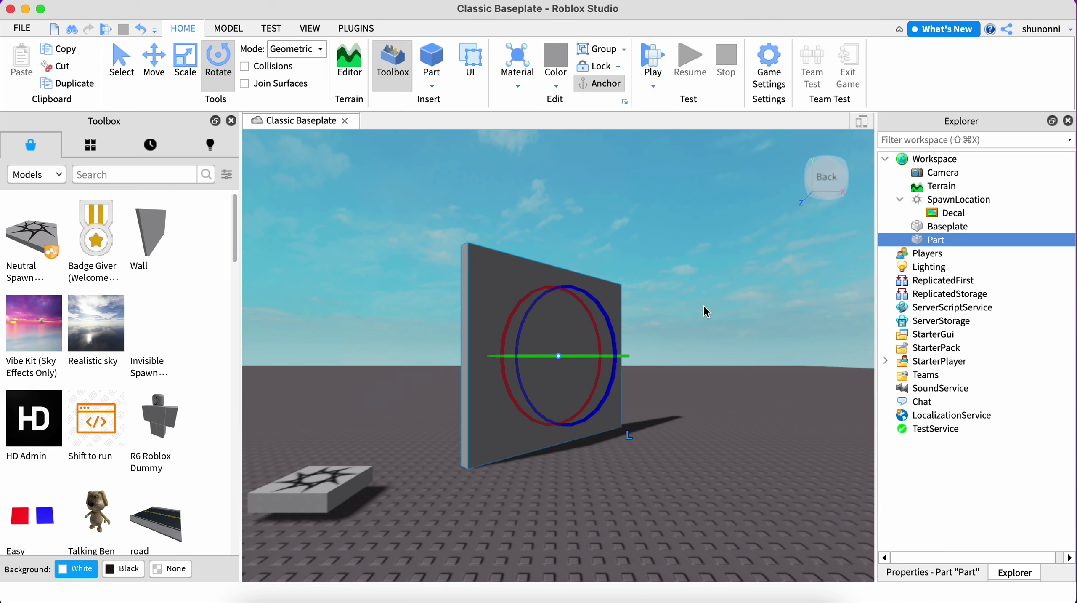
{"action": "scroll", "coordinate": [704, 310], "scroll_direction": "down", "scroll_amount": 3}
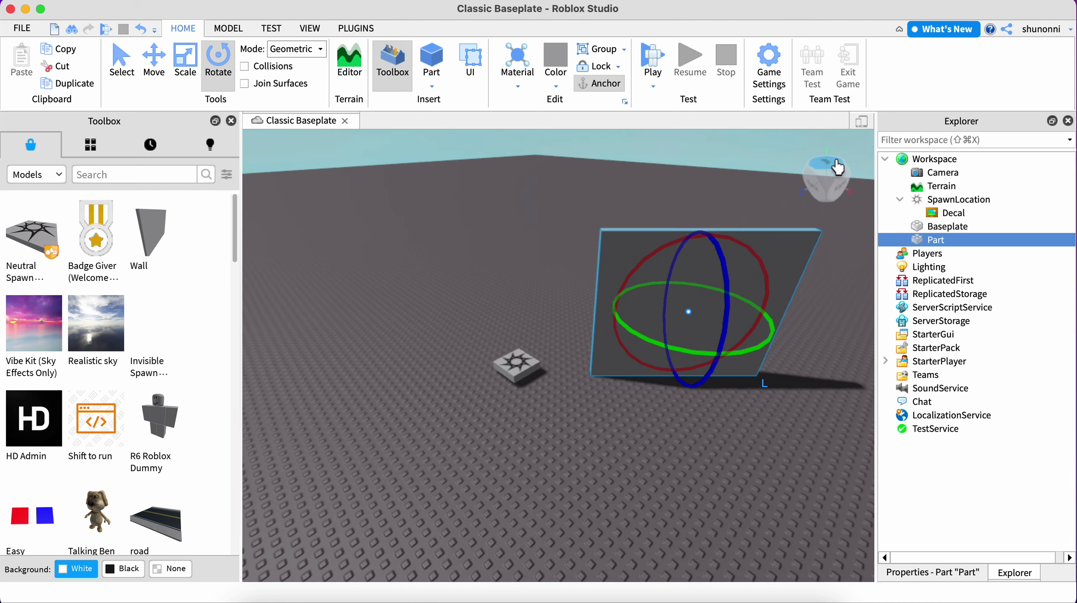
{"action": "left_click", "coordinate": [830, 180]}
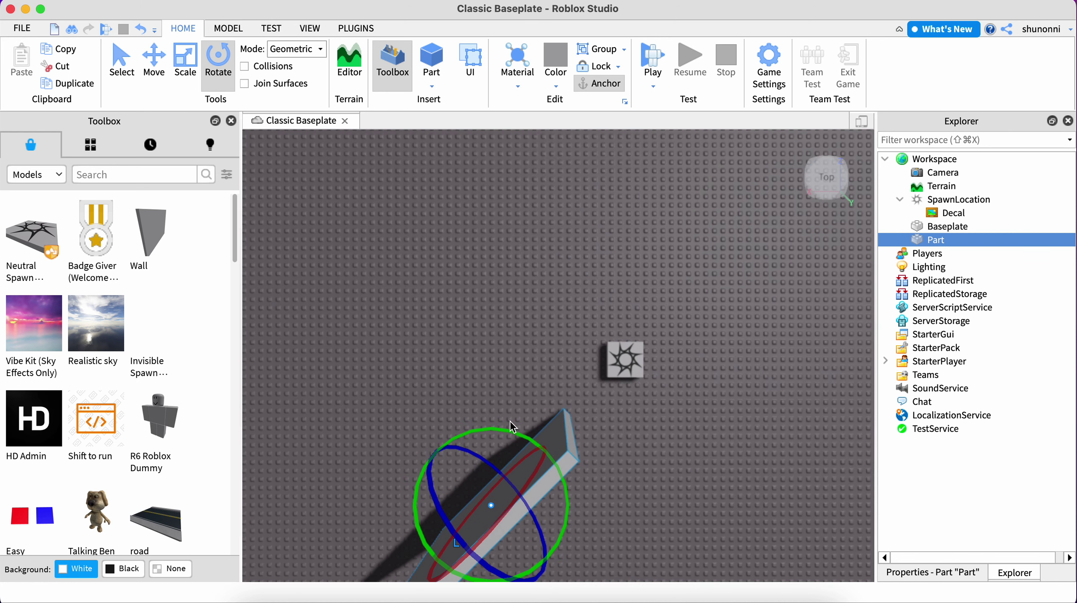
{"action": "key", "text": "Delete"}
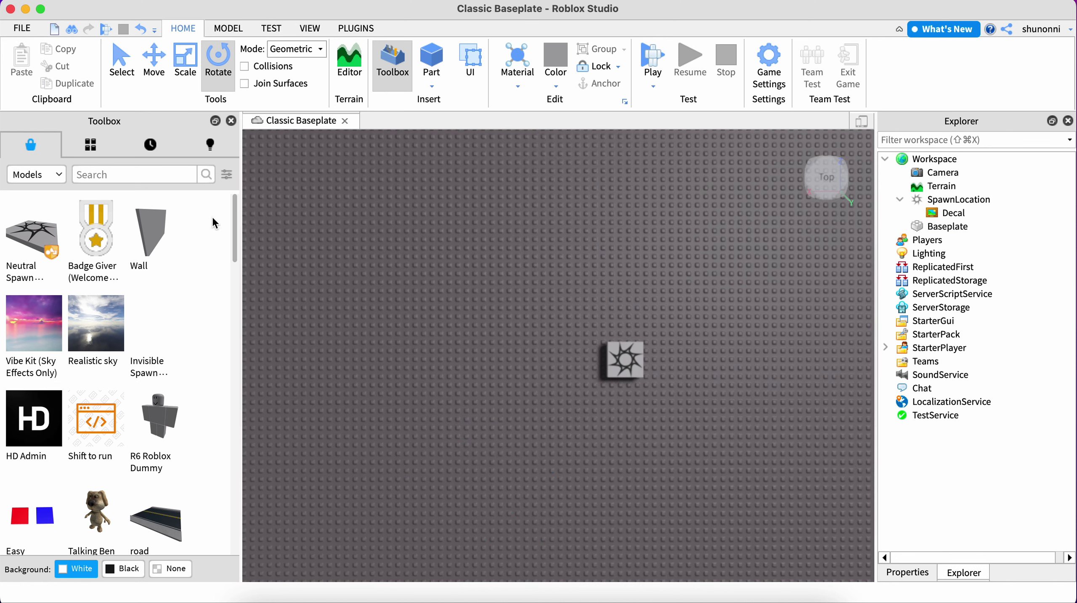
{"action": "mouse_move", "coordinate": [100, 251]}
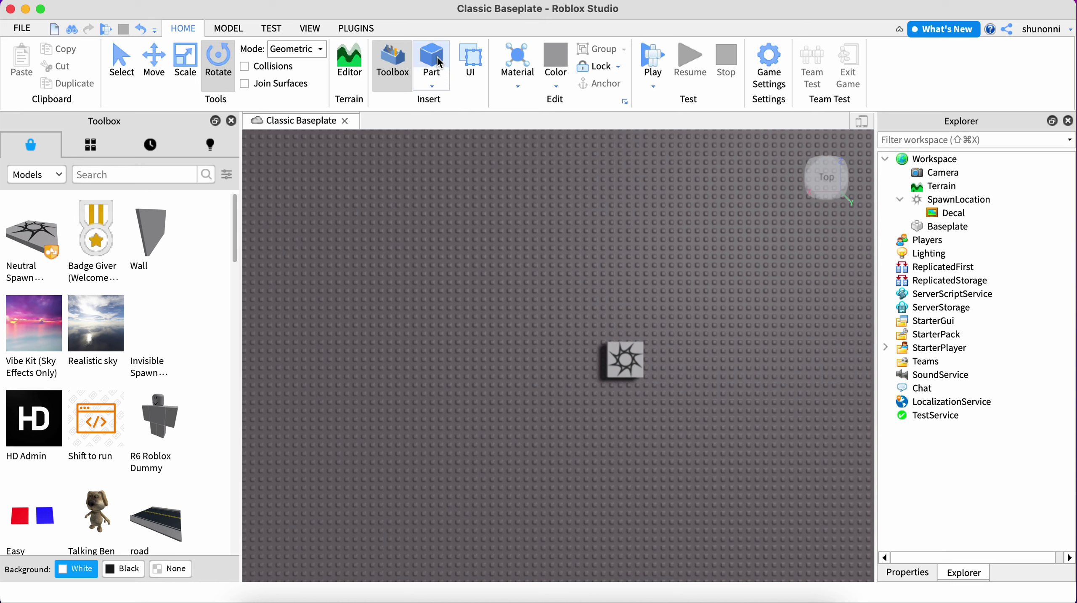
{"action": "left_click", "coordinate": [442, 79]}
{"action": "key", "text": "Delete"}
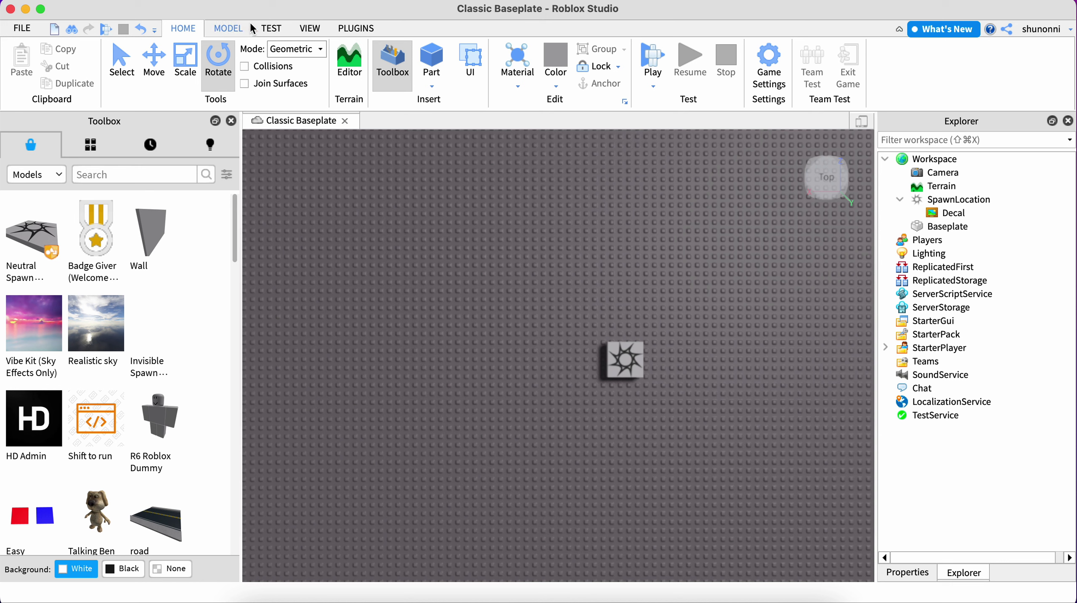
{"action": "left_click", "coordinate": [274, 30]}
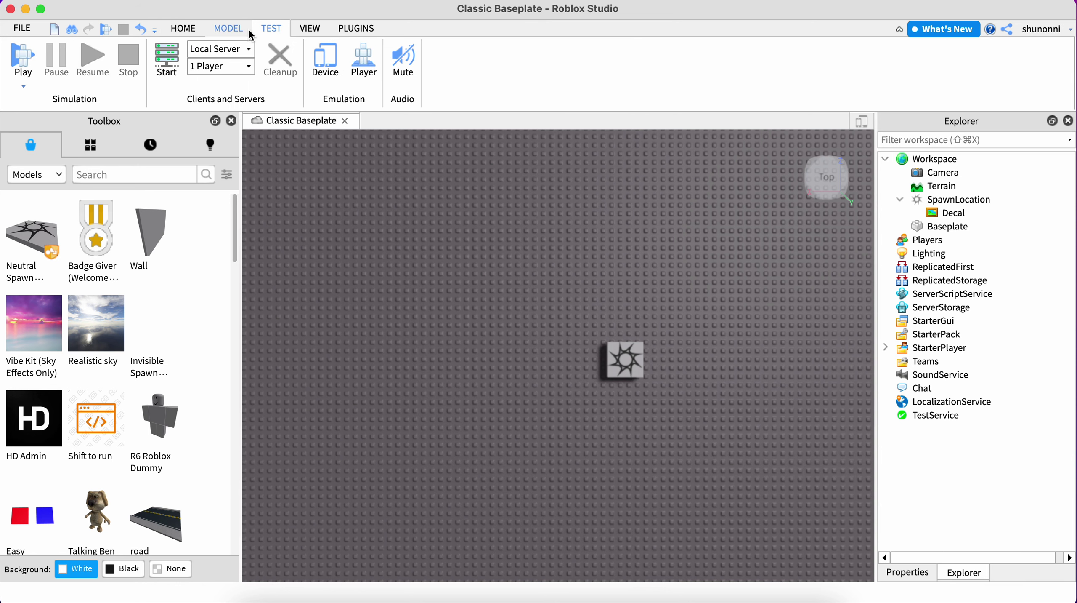
{"action": "left_click", "coordinate": [247, 29]}
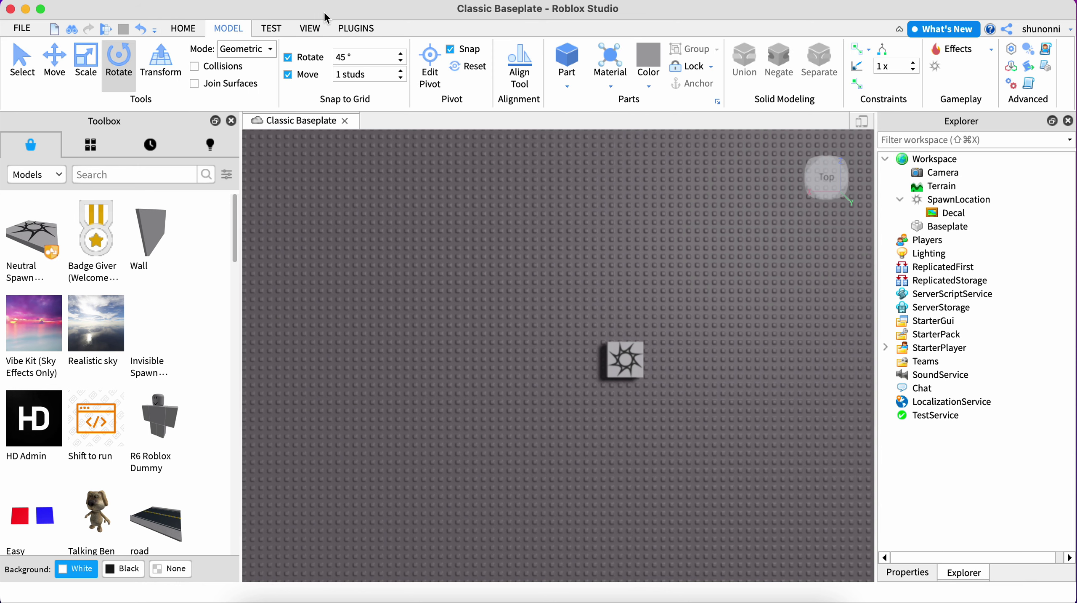
{"action": "left_click", "coordinate": [312, 29]}
- Open the Animation Editor, build an R15 Mesh Rig in the place, and deselect it
{"action": "left_click", "coordinate": [355, 28]}
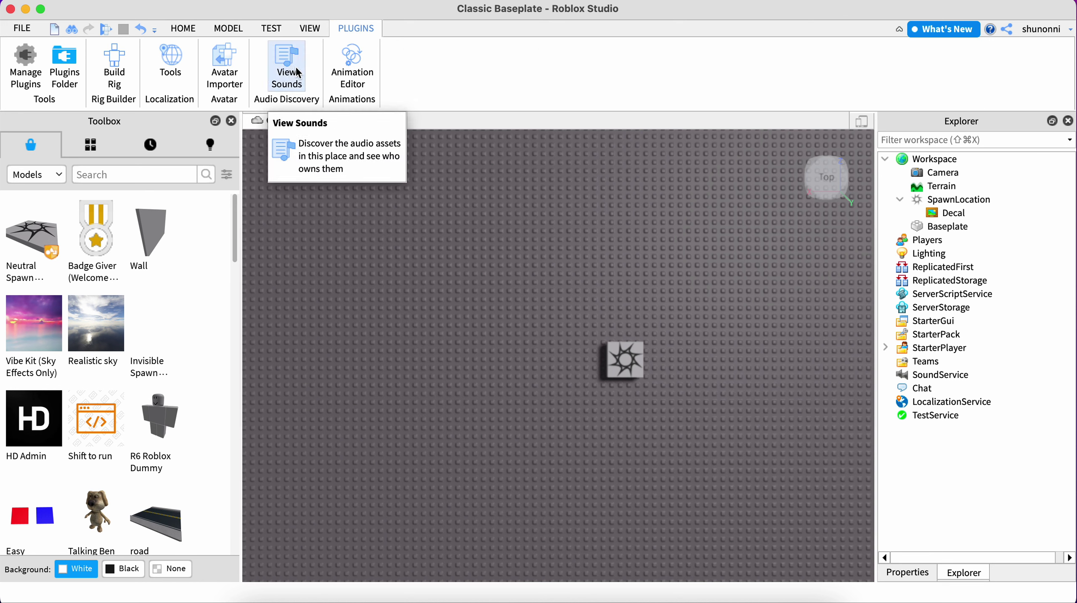
{"action": "left_click", "coordinate": [353, 71]}
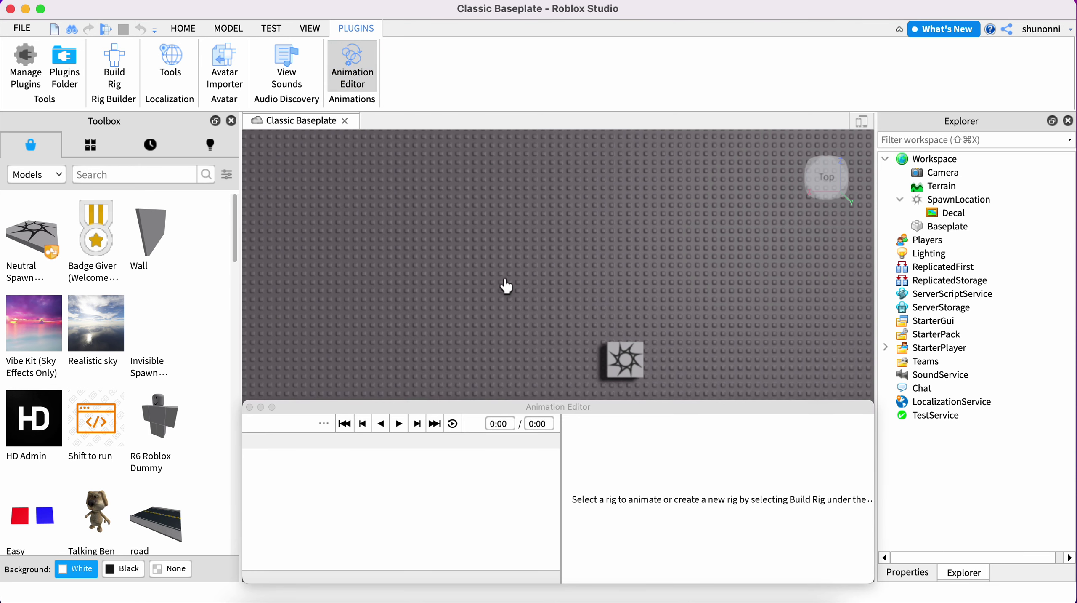
{"action": "scroll", "coordinate": [617, 352], "scroll_direction": "down", "scroll_amount": 2}
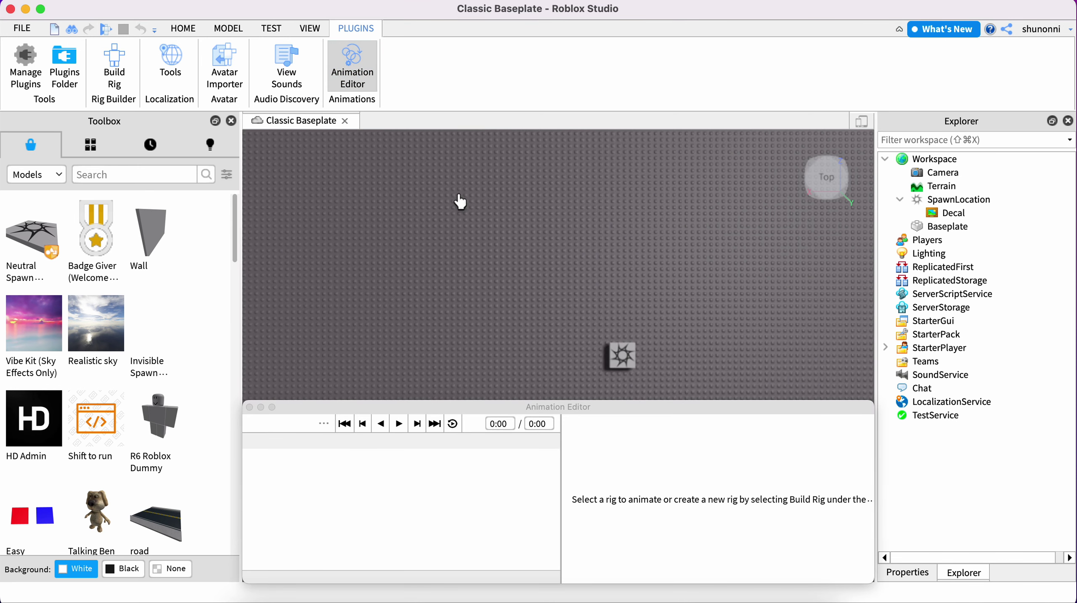
{"action": "left_click", "coordinate": [114, 73]}
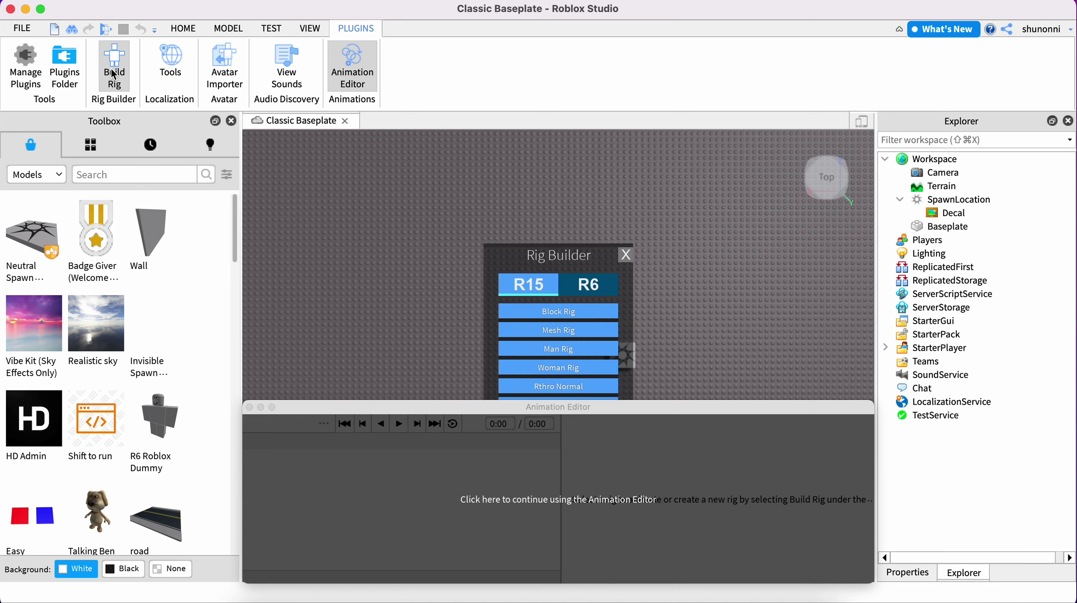
{"action": "left_click", "coordinate": [567, 330]}
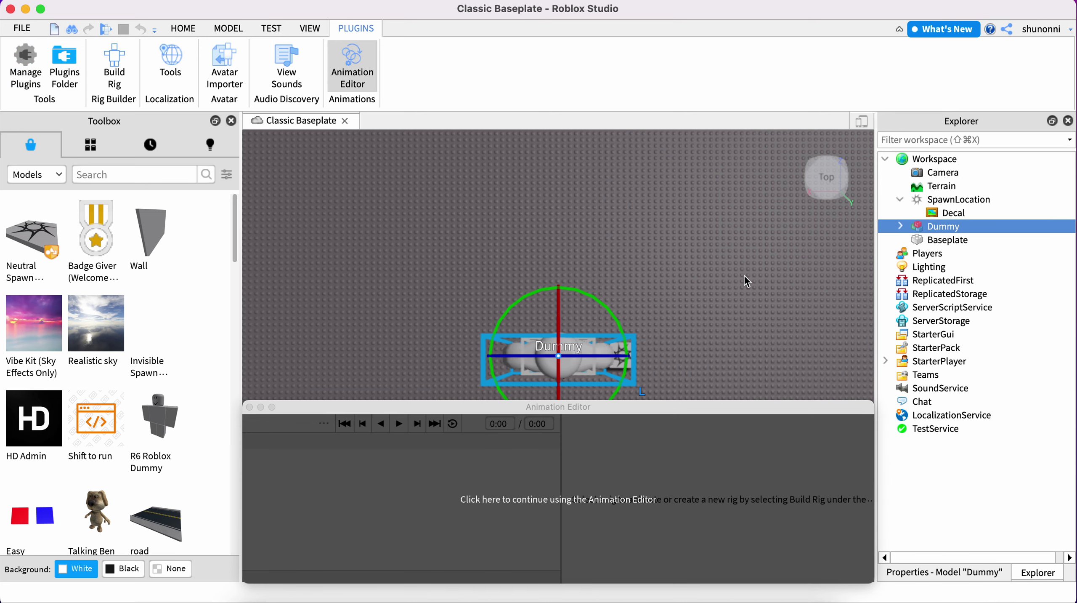
{"action": "left_click", "coordinate": [518, 303]}
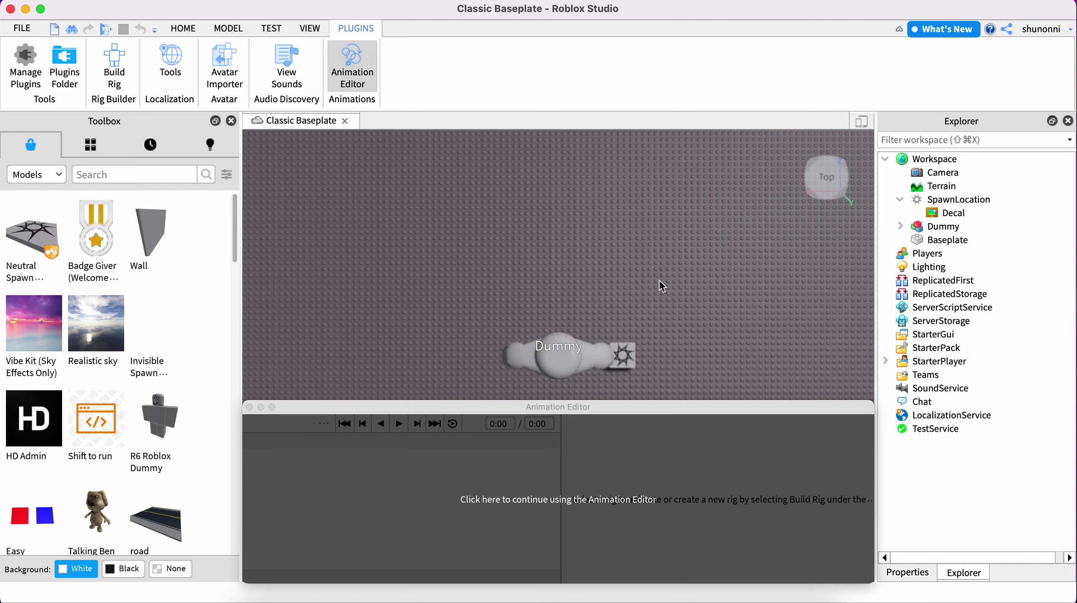
- View the rig from an angle, try selecting and deselecting it, and resume the Animation Editor
{"action": "left_click", "coordinate": [846, 168]}
{"action": "left_click", "coordinate": [554, 332]}
{"action": "left_click", "coordinate": [674, 369]}
{"action": "left_click", "coordinate": [556, 306]}
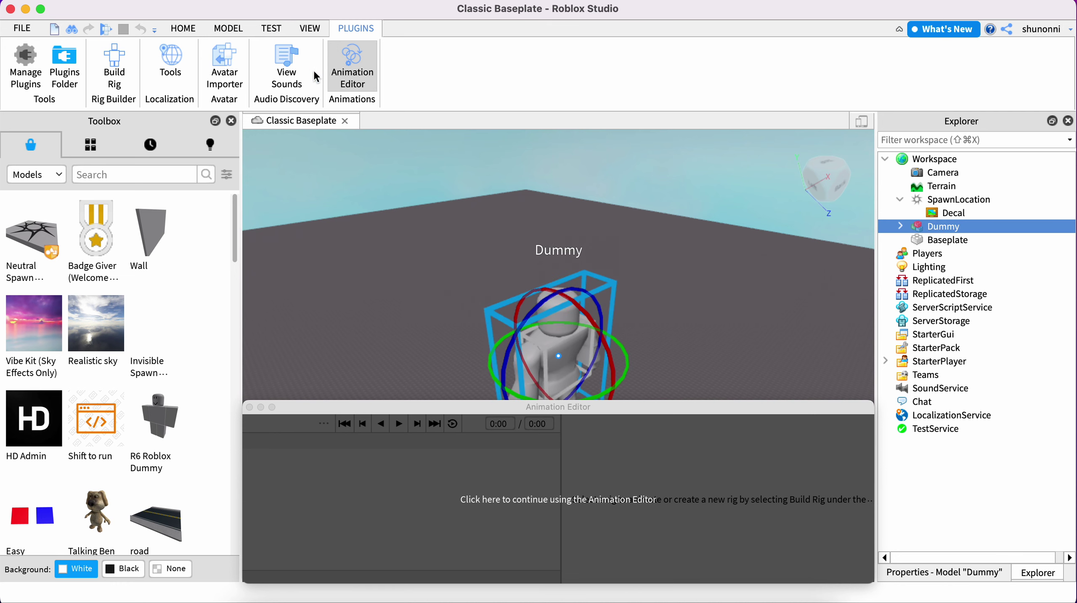
{"action": "left_click", "coordinate": [613, 300]}
{"action": "left_click", "coordinate": [572, 313]}
{"action": "left_click", "coordinate": [488, 471]}
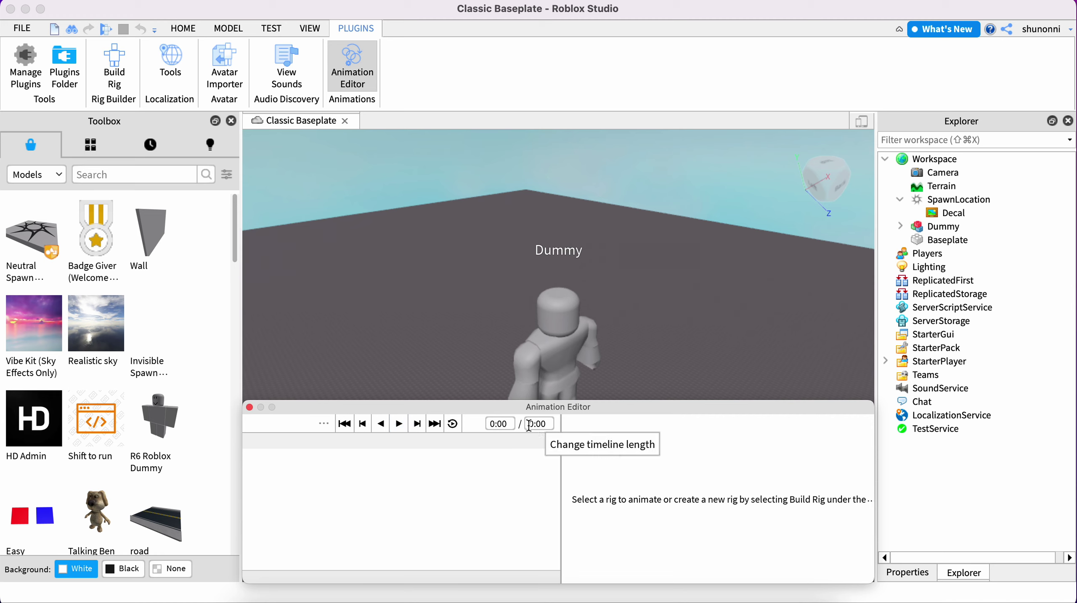
- Close the Animation Editor and delete the Dummy rig from the place
{"action": "left_click", "coordinate": [249, 407]}
{"action": "left_click", "coordinate": [554, 375]}
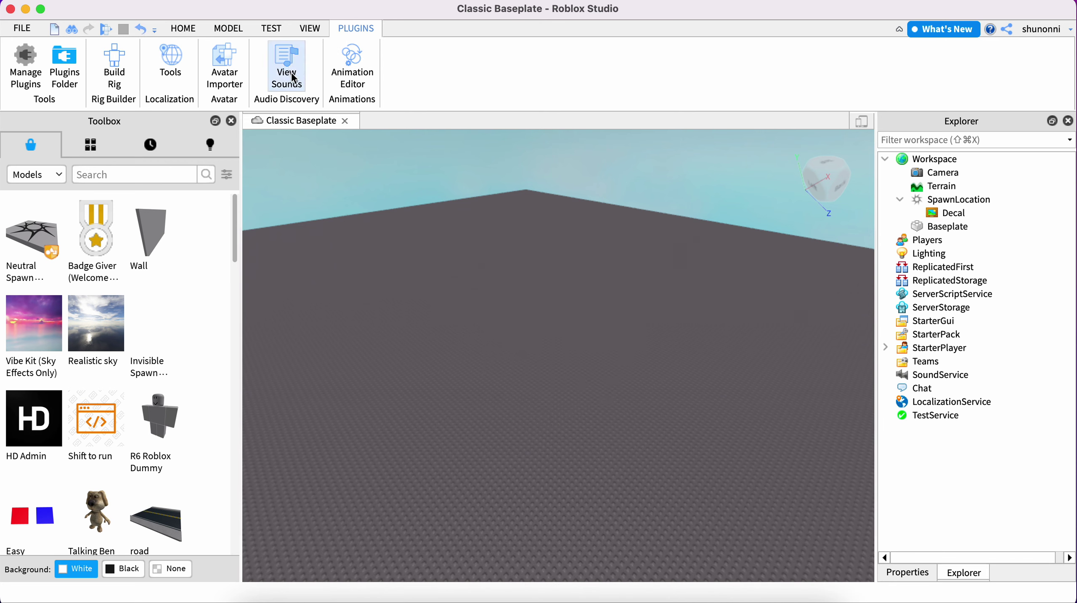
{"action": "left_click", "coordinate": [229, 28]}
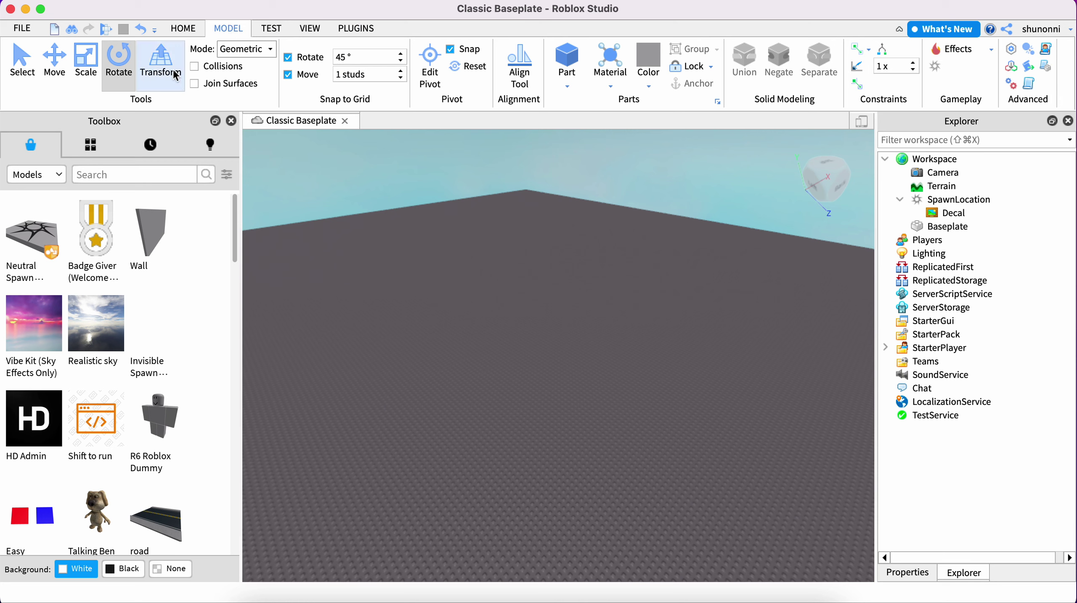
- Open the Terrain Editor and show the map settings of its Generate tool
{"action": "left_click", "coordinate": [183, 29]}
{"action": "left_click", "coordinate": [360, 68]}
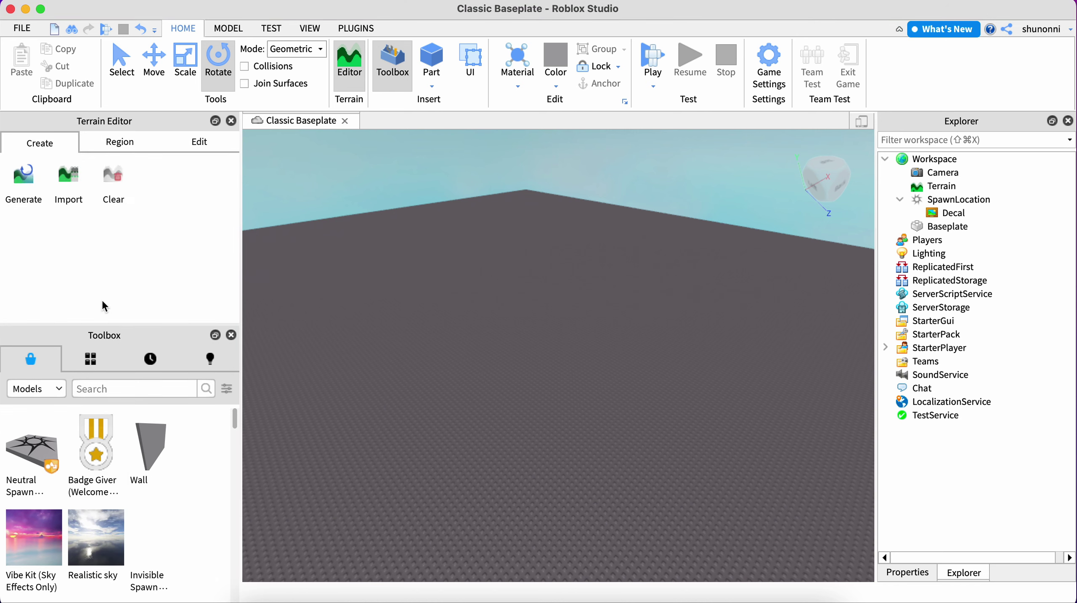
{"action": "left_click", "coordinate": [26, 192]}
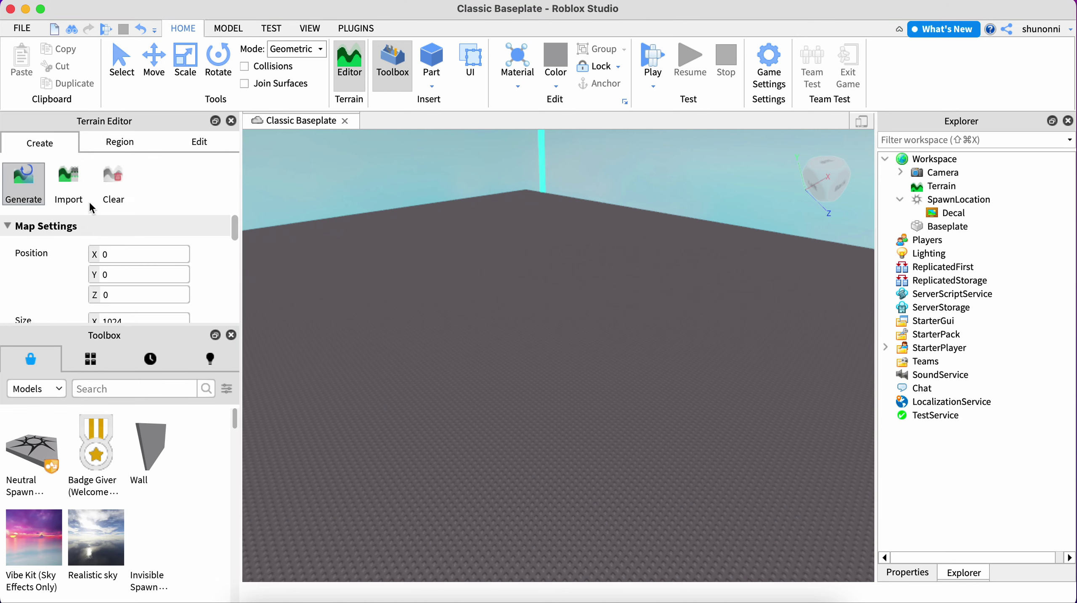
- Examine the terrain Import tool's map and material settings, choosing the wooden plank material
{"action": "left_click", "coordinate": [76, 184]}
{"action": "left_click", "coordinate": [114, 270]}
{"action": "left_click", "coordinate": [110, 262]}
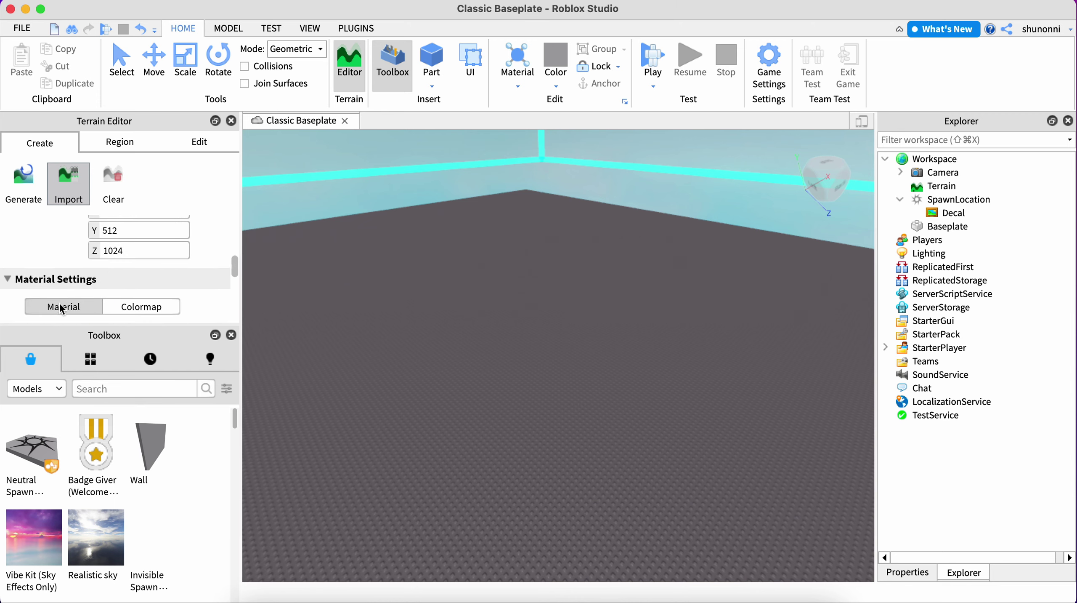
{"action": "scroll", "coordinate": [62, 309], "scroll_direction": "down", "scroll_amount": 5}
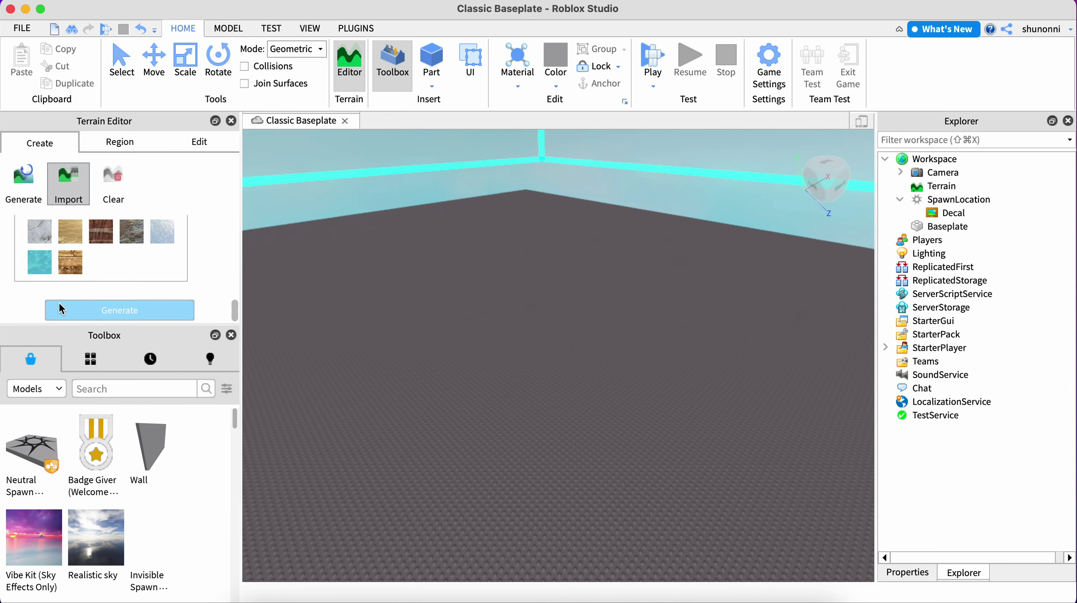
{"action": "left_click", "coordinate": [75, 256]}
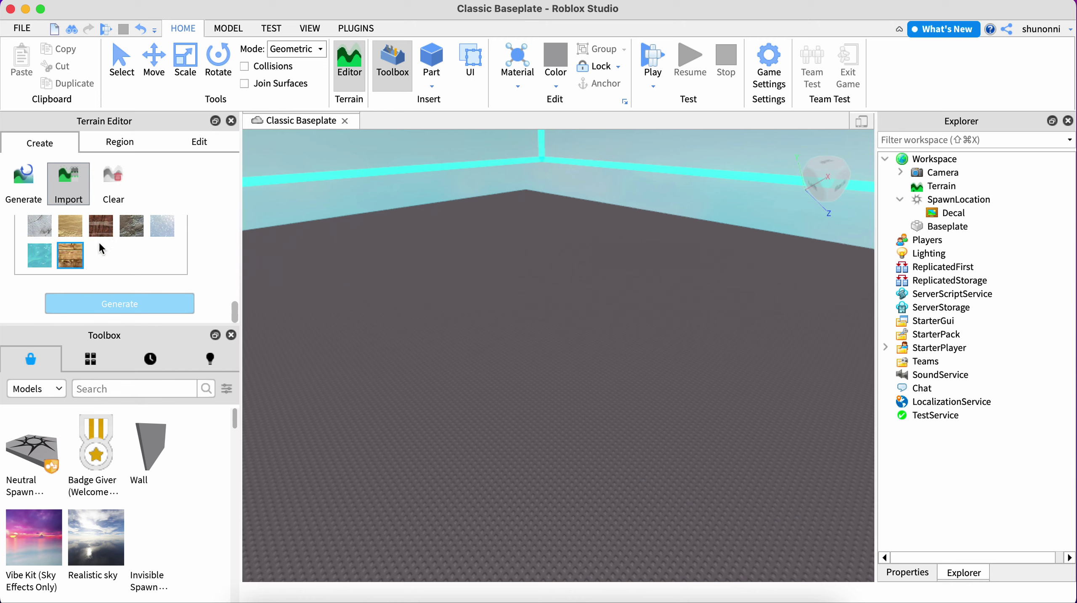
{"action": "scroll", "coordinate": [100, 244], "scroll_direction": "up", "scroll_amount": 5}
{"action": "scroll", "coordinate": [101, 247], "scroll_direction": "up", "scroll_amount": 2}
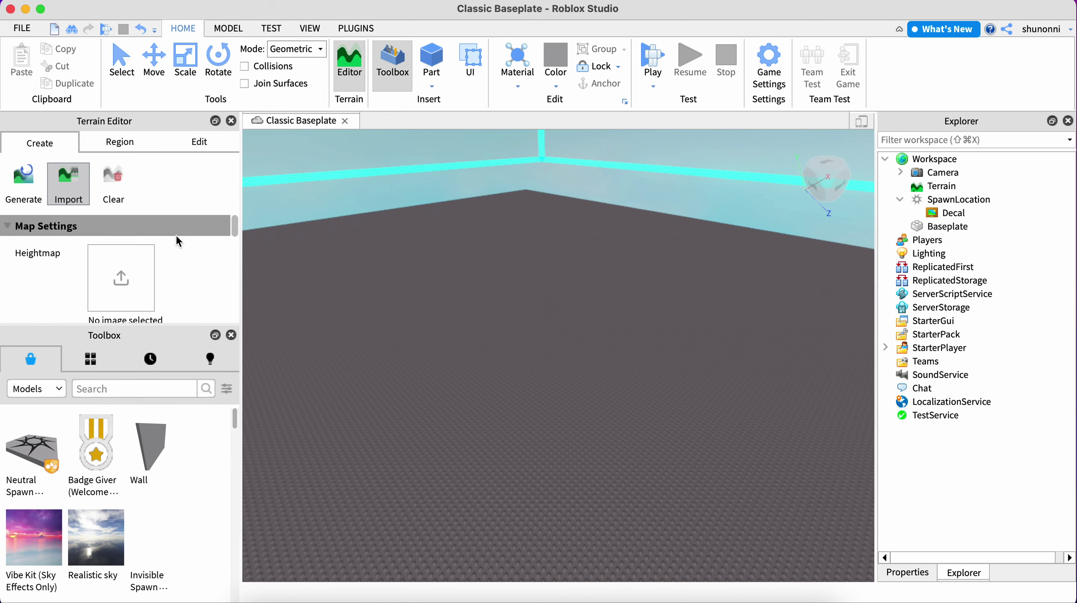
{"action": "left_click", "coordinate": [122, 278]}
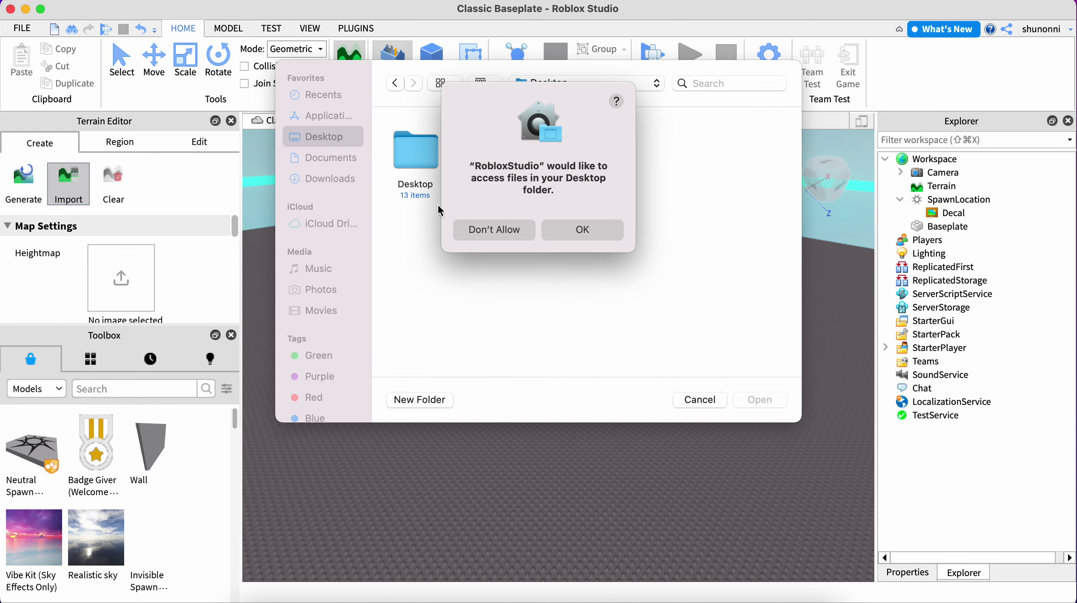
{"action": "left_click", "coordinate": [494, 230]}
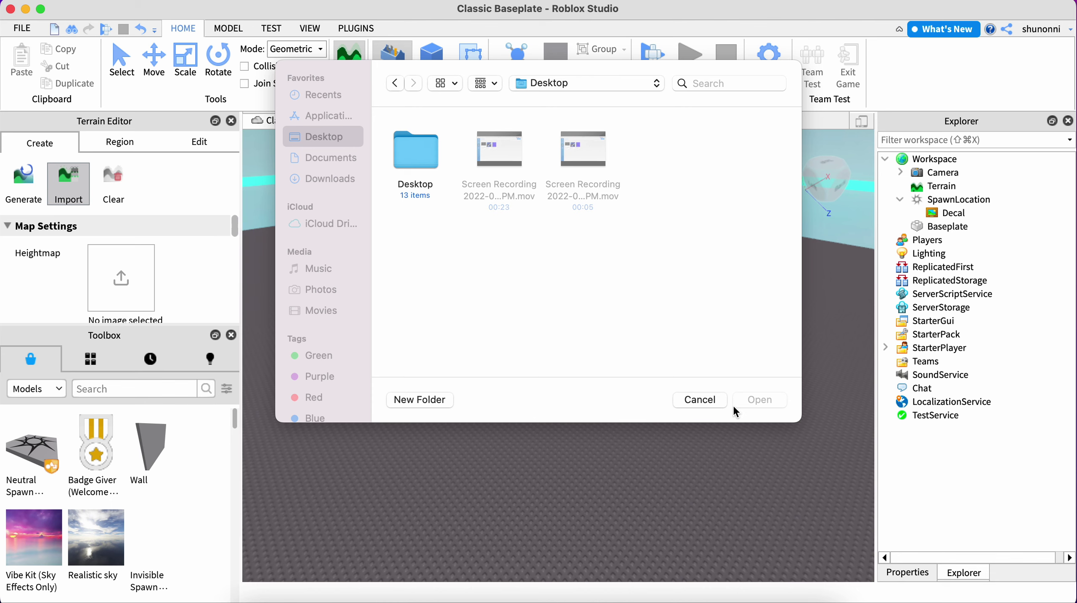
{"action": "left_click", "coordinate": [708, 400]}
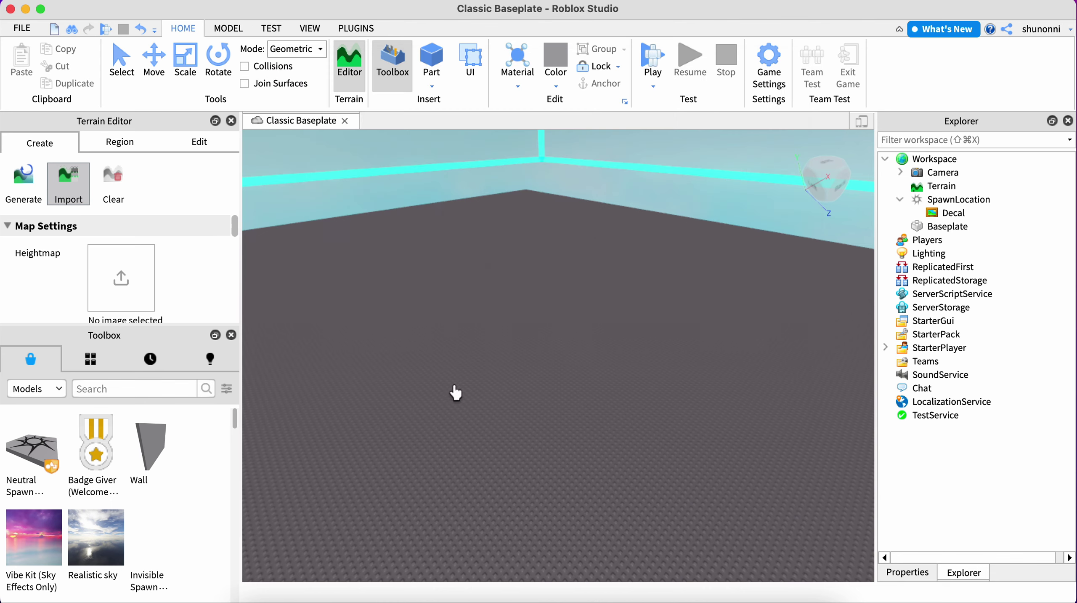
{"action": "left_click", "coordinate": [70, 184]}
- Paint a mound of grassy terrain above the baseplate with the Terrain Editor's Add tool and sphere brush
{"action": "left_click", "coordinate": [167, 147]}
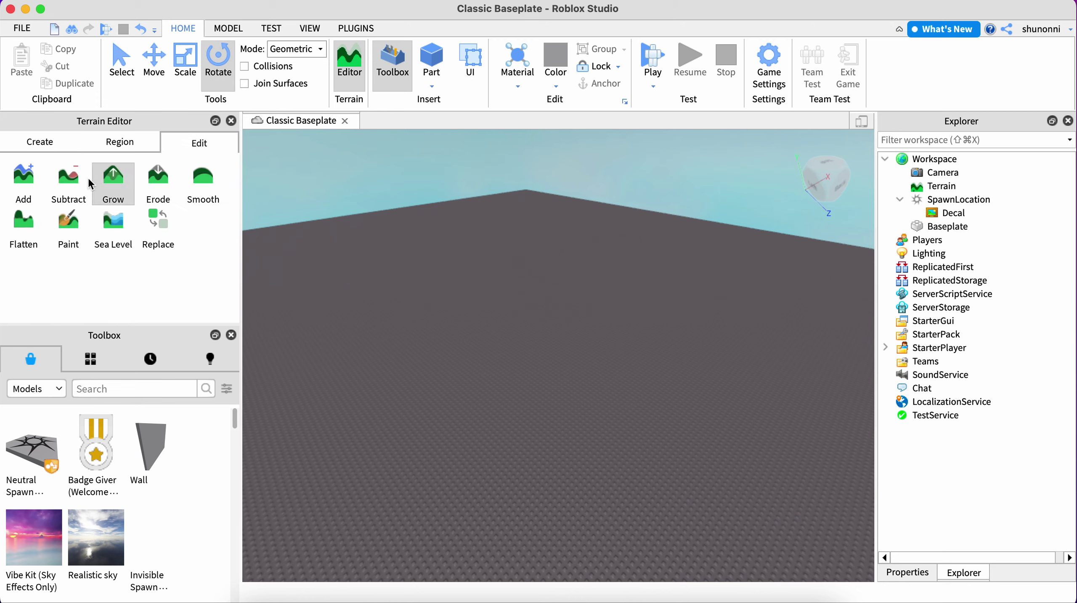
{"action": "left_click", "coordinate": [35, 184]}
{"action": "left_click", "coordinate": [454, 318]}
{"action": "mouse_move", "coordinate": [454, 318]}
{"action": "left_mouse_down"}
{"action": "mouse_move", "coordinate": [471, 270]}
{"action": "mouse_move", "coordinate": [539, 313]}
{"action": "left_mouse_up"}
{"action": "mouse_move", "coordinate": [457, 303]}
{"action": "left_mouse_down"}
{"action": "mouse_move", "coordinate": [476, 344]}
{"action": "mouse_move", "coordinate": [470, 354]}
{"action": "mouse_move", "coordinate": [538, 388]}
{"action": "mouse_move", "coordinate": [618, 364]}
{"action": "mouse_move", "coordinate": [618, 277]}
{"action": "left_mouse_up"}
{"action": "scroll", "coordinate": [445, 361], "scroll_direction": "down", "scroll_amount": 5}
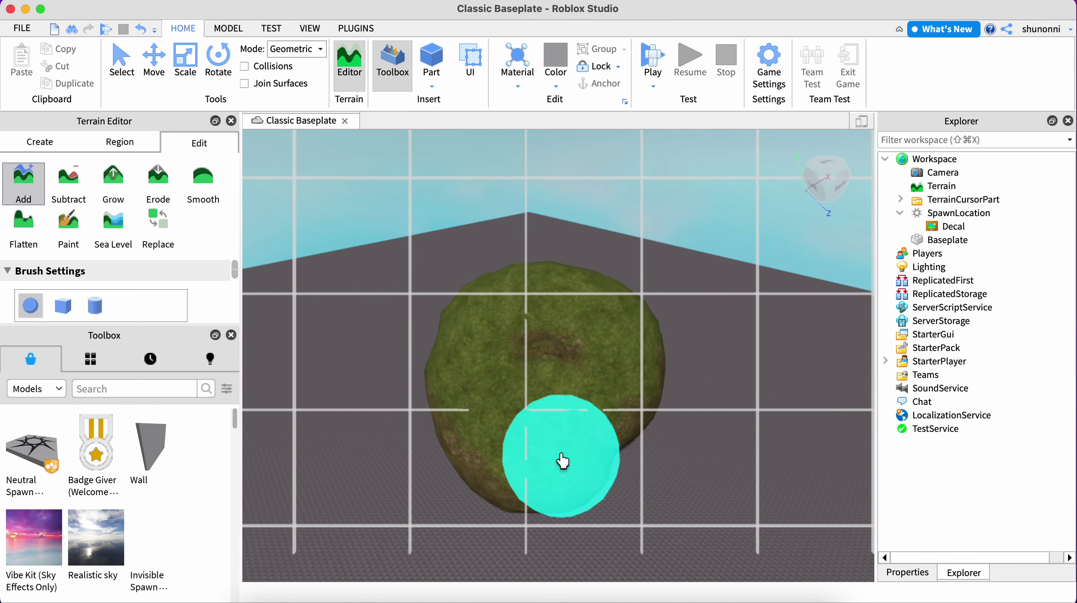
- Switch to the Top view and extend the grassy terrain around the SpawnLocation with the Add brush
{"action": "left_click", "coordinate": [825, 168]}
{"action": "left_click", "coordinate": [489, 348]}
{"action": "mouse_move", "coordinate": [491, 351]}
{"action": "left_mouse_down"}
{"action": "mouse_move", "coordinate": [525, 299]}
{"action": "mouse_move", "coordinate": [615, 249]}
{"action": "mouse_move", "coordinate": [667, 252]}
{"action": "mouse_move", "coordinate": [692, 301]}
{"action": "mouse_move", "coordinate": [688, 327]}
{"action": "mouse_move", "coordinate": [436, 241]}
{"action": "mouse_move", "coordinate": [386, 304]}
{"action": "mouse_move", "coordinate": [390, 340]}
{"action": "mouse_move", "coordinate": [424, 362]}
{"action": "mouse_move", "coordinate": [456, 357]}
{"action": "mouse_move", "coordinate": [486, 319]}
{"action": "mouse_move", "coordinate": [455, 341]}
{"action": "mouse_move", "coordinate": [391, 490]}
{"action": "mouse_move", "coordinate": [366, 478]}
{"action": "mouse_move", "coordinate": [373, 400]}
{"action": "mouse_move", "coordinate": [414, 323]}
{"action": "mouse_move", "coordinate": [444, 301]}
{"action": "mouse_move", "coordinate": [544, 285]}
{"action": "mouse_move", "coordinate": [636, 297]}
{"action": "mouse_move", "coordinate": [661, 321]}
{"action": "mouse_move", "coordinate": [674, 385]}
{"action": "left_mouse_up"}
- Playtest the place, walk the avatar across the grassy terrain in first and third person, and stop the test
{"action": "left_click", "coordinate": [658, 61]}
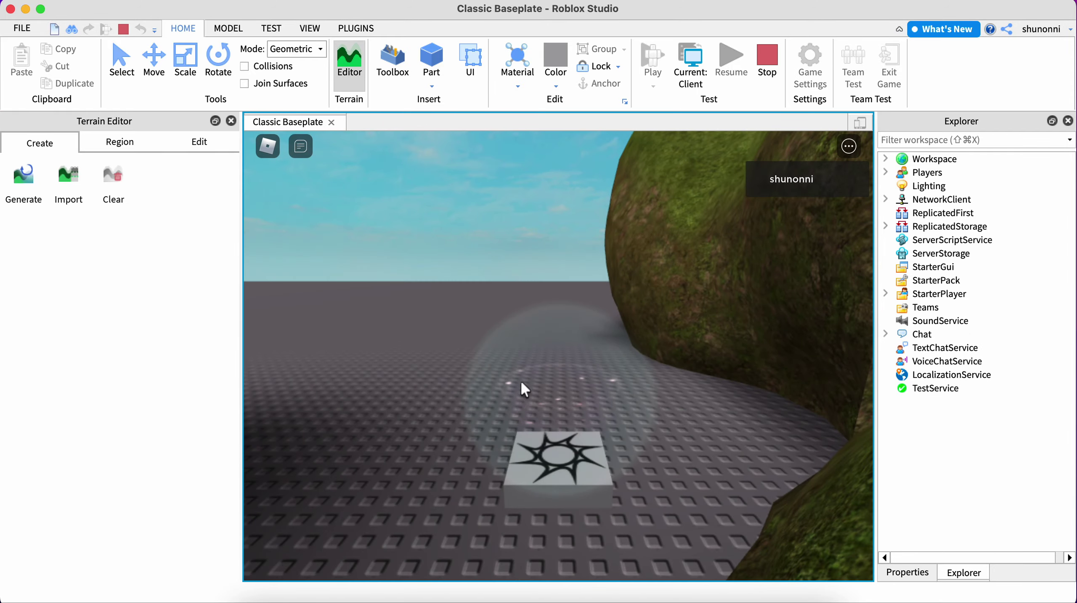
{"action": "scroll", "coordinate": [521, 379], "scroll_direction": "up", "scroll_amount": 5}
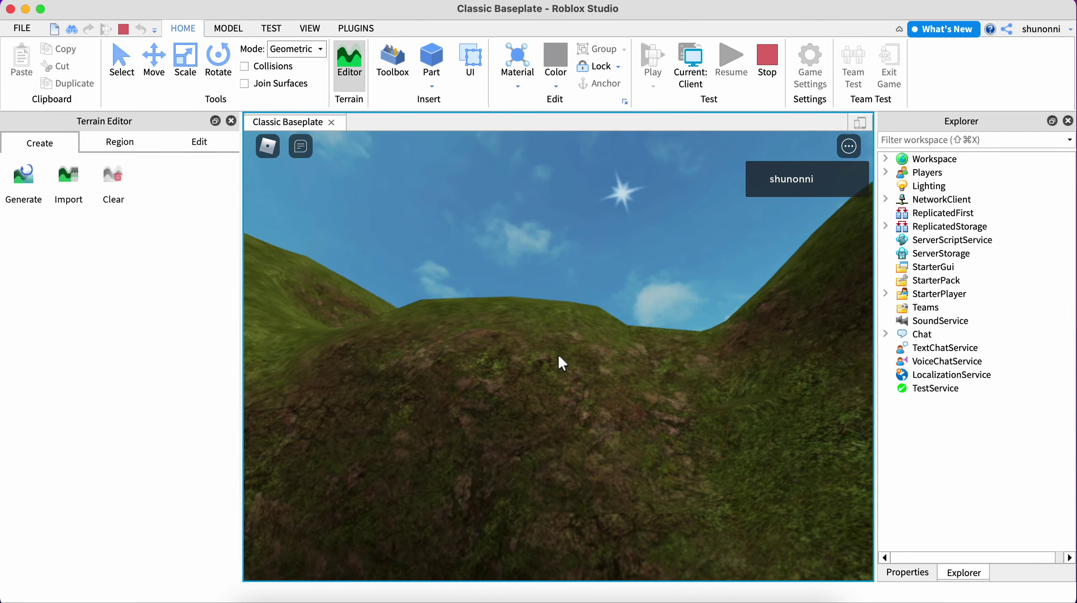
{"action": "key", "text": "w"}
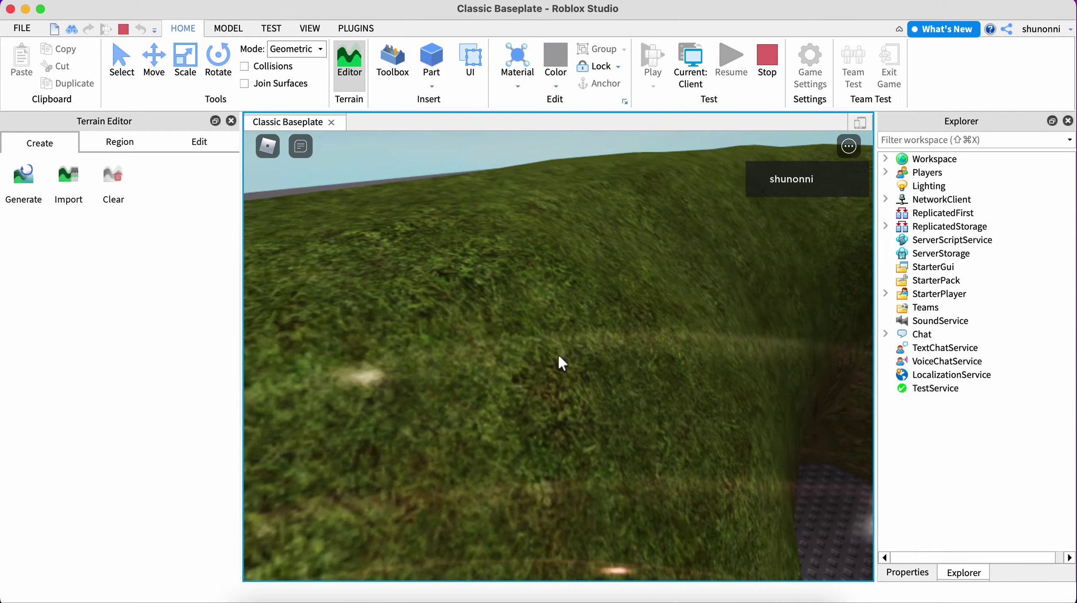
{"action": "scroll", "coordinate": [558, 357], "scroll_direction": "down", "scroll_amount": 5}
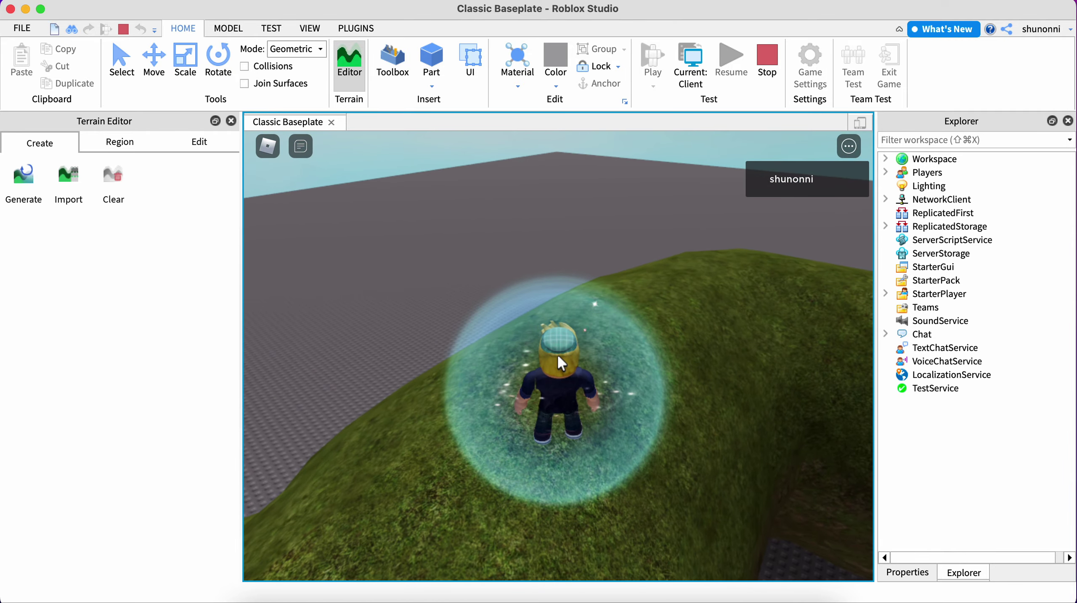
{"action": "key", "text": "w"}
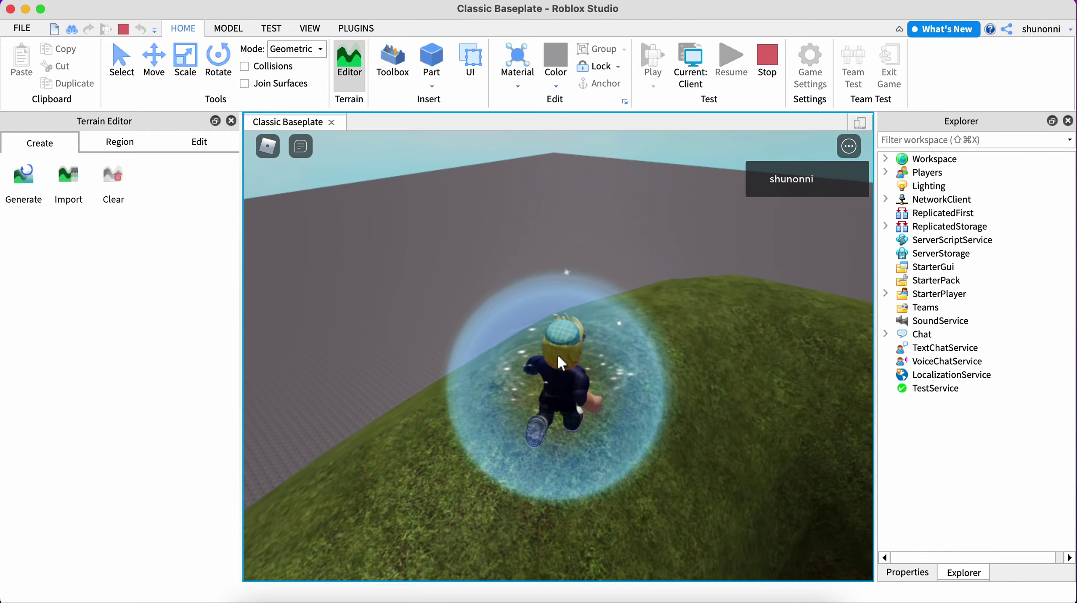
{"action": "scroll", "coordinate": [558, 357], "scroll_direction": "down", "scroll_amount": 5}
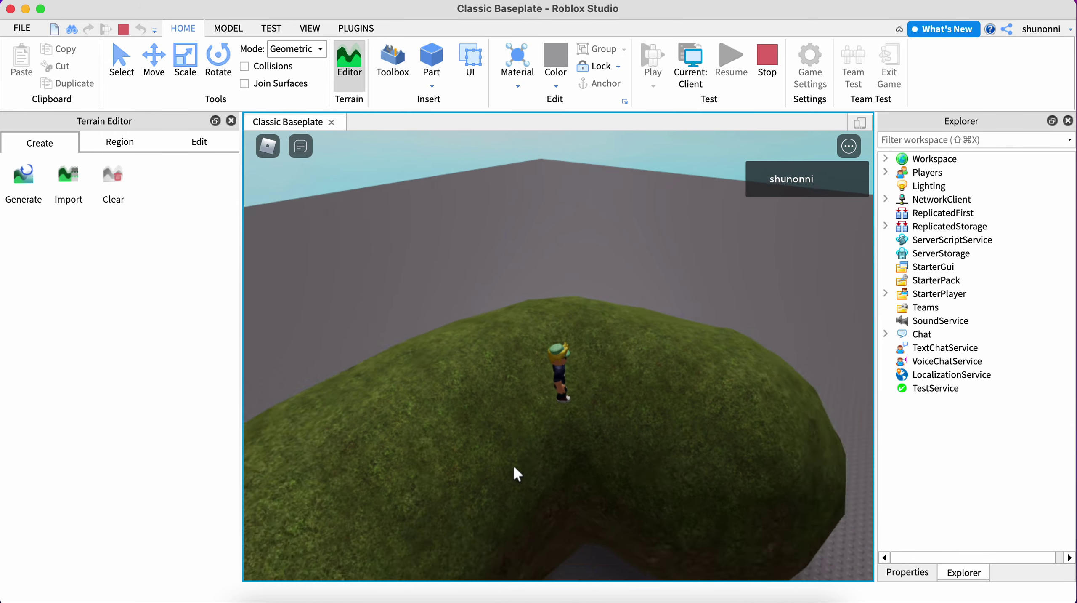
{"action": "key", "text": "w"}
{"action": "key", "text": "ctrl+space"}
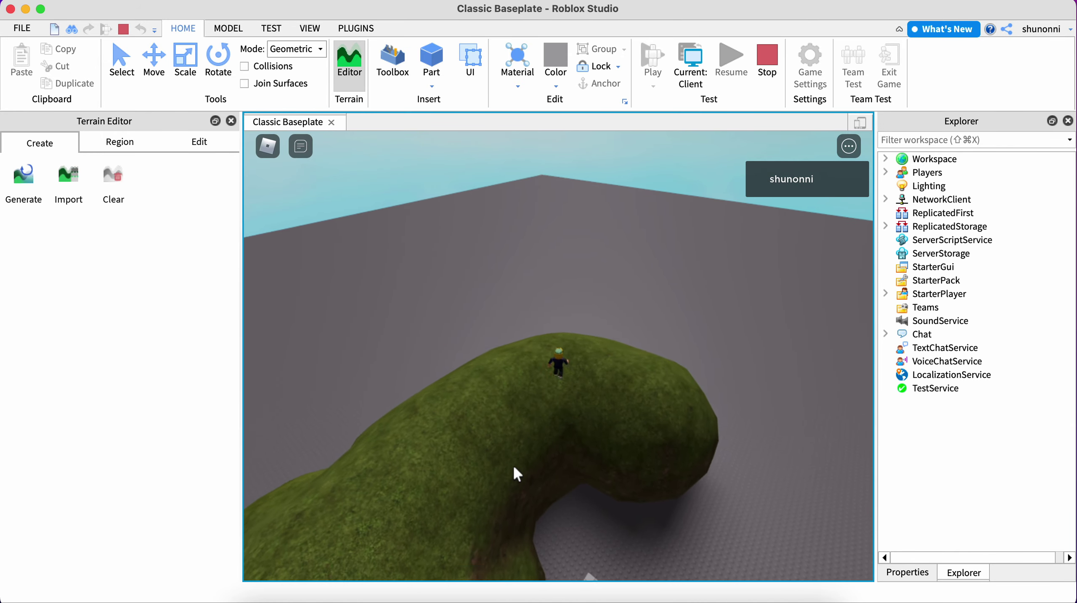
{"action": "key", "text": "w"}
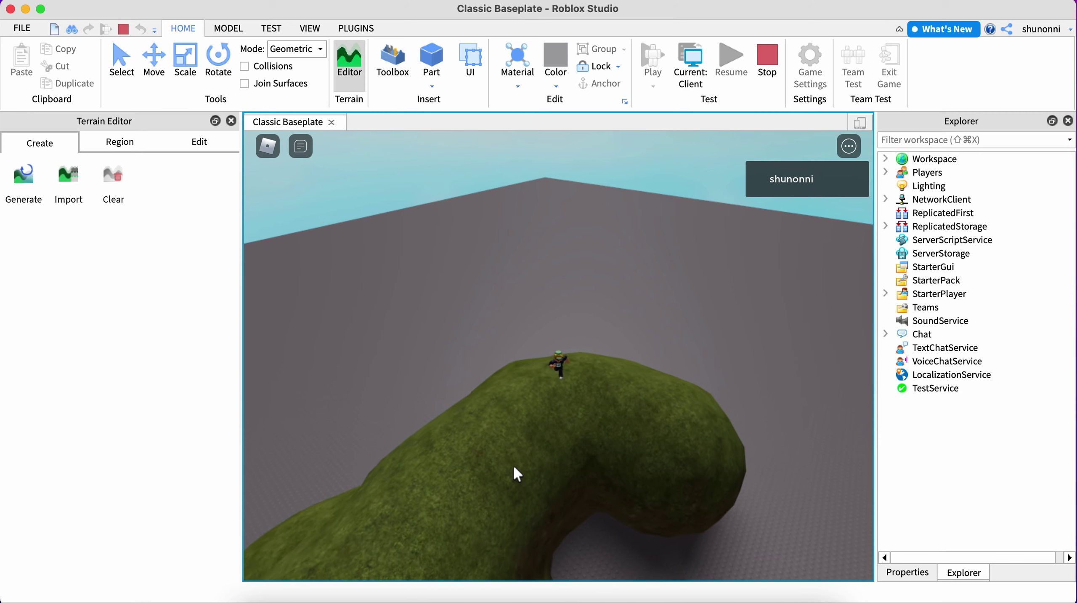
{"action": "key", "text": "w"}
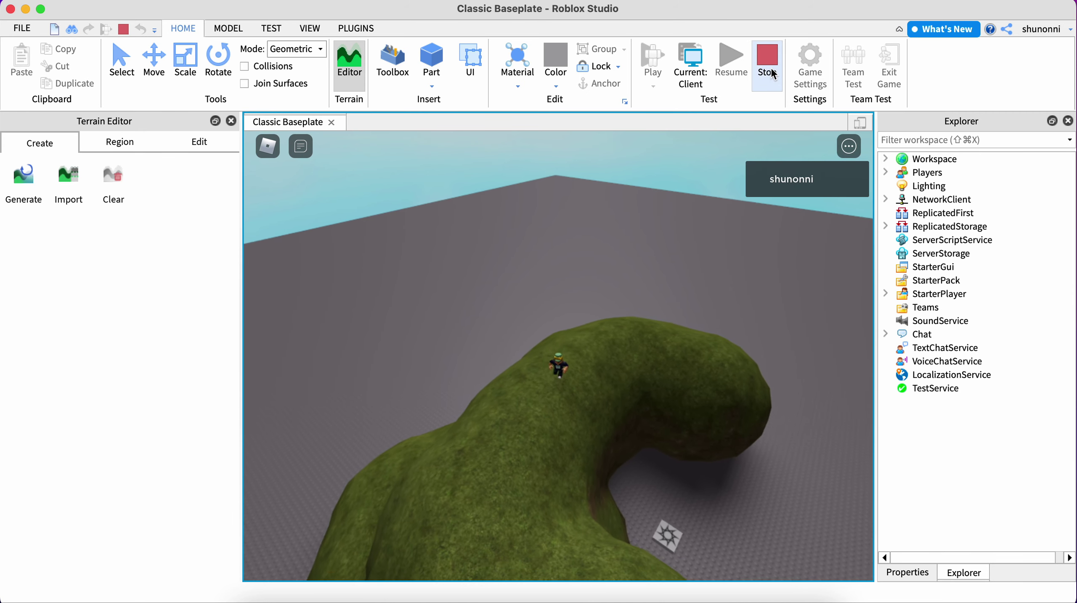
{"action": "left_click", "coordinate": [769, 67]}
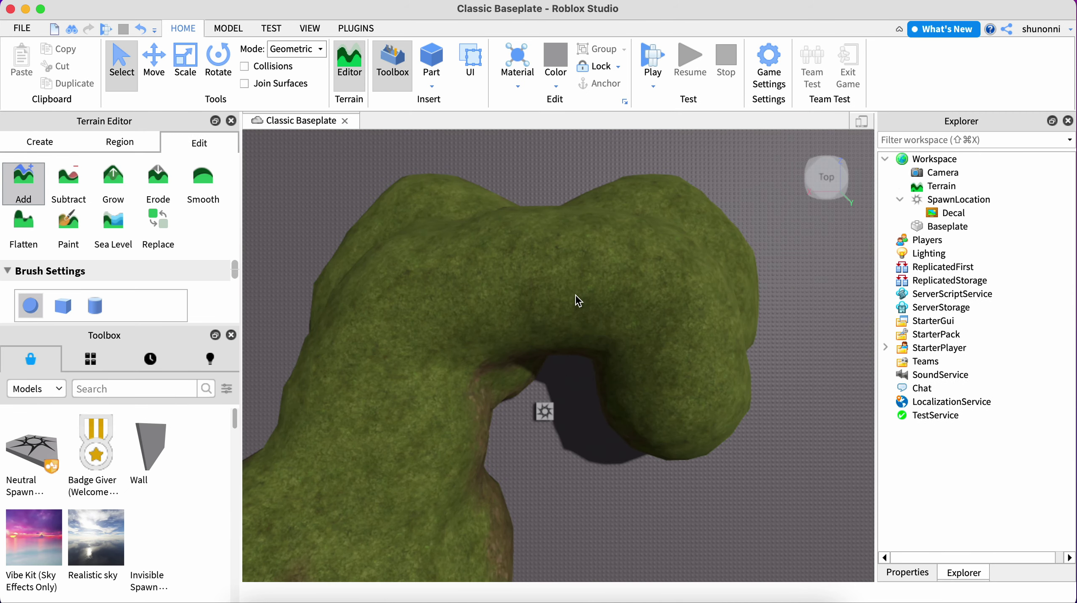
- Carve away the grassy terrain around the SpawnLocation with the Terrain Editor's Subtract tool and sphere brush
{"action": "left_click", "coordinate": [70, 187]}
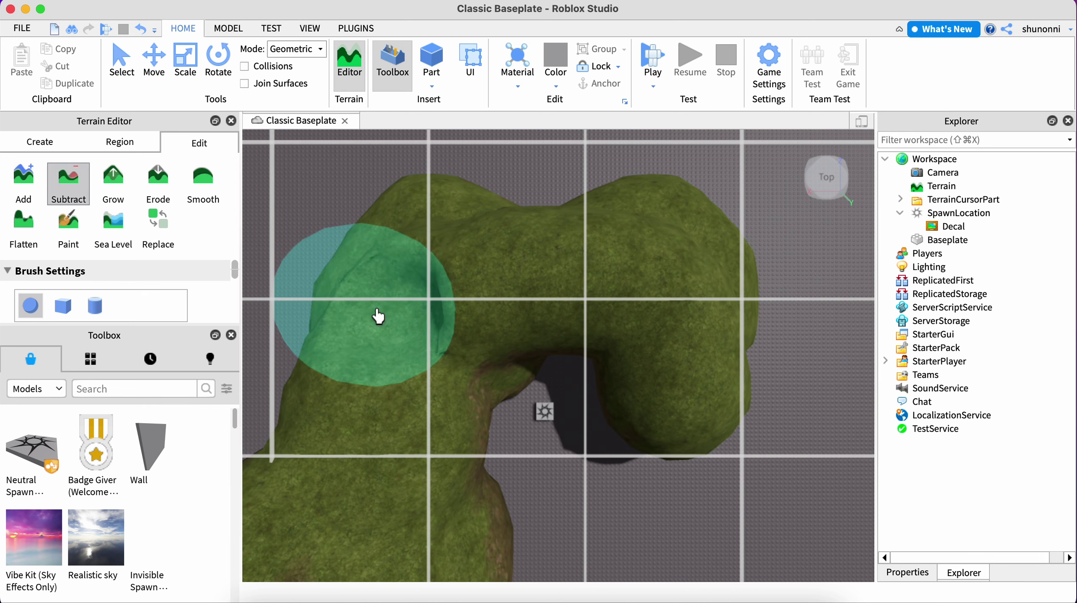
{"action": "left_click", "coordinate": [474, 258]}
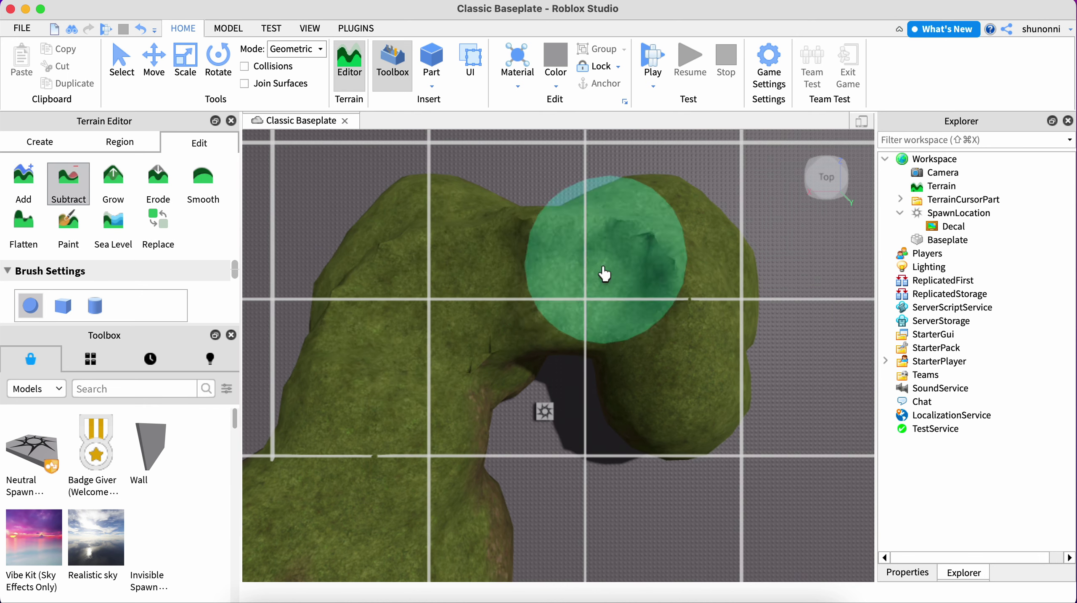
{"action": "left_click_drag", "start_coordinate": [606, 274], "coordinate": [605, 257]}
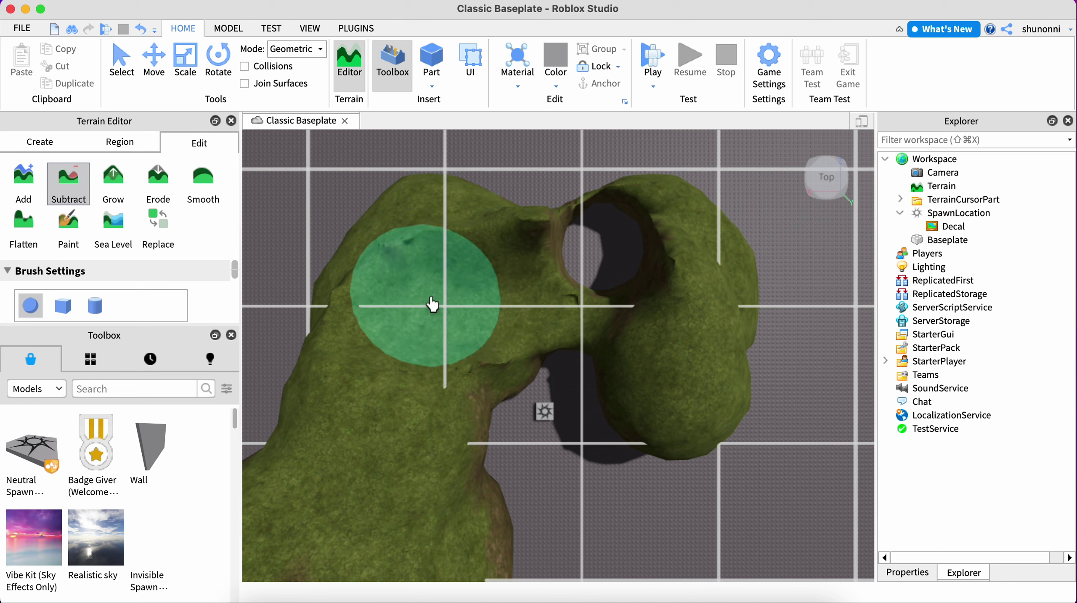
{"action": "left_click_drag", "start_coordinate": [411, 295], "coordinate": [472, 328]}
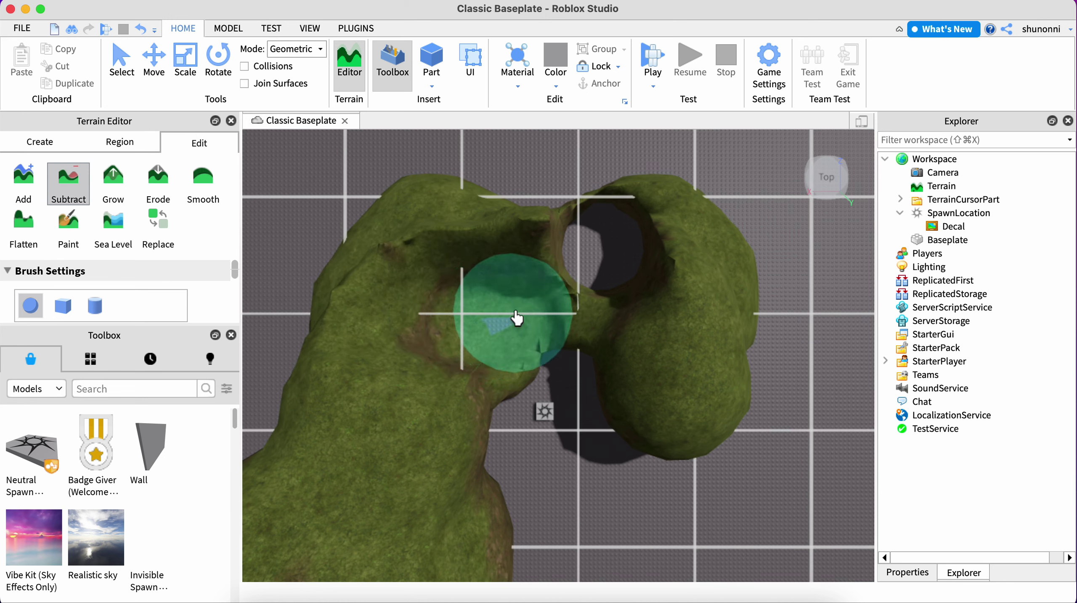
{"action": "mouse_move", "coordinate": [518, 316]}
{"action": "left_mouse_down"}
{"action": "mouse_move", "coordinate": [484, 301]}
{"action": "mouse_move", "coordinate": [495, 328]}
{"action": "mouse_move", "coordinate": [459, 327]}
{"action": "mouse_move", "coordinate": [548, 402]}
{"action": "mouse_move", "coordinate": [528, 323]}
{"action": "mouse_move", "coordinate": [504, 427]}
{"action": "left_mouse_up"}
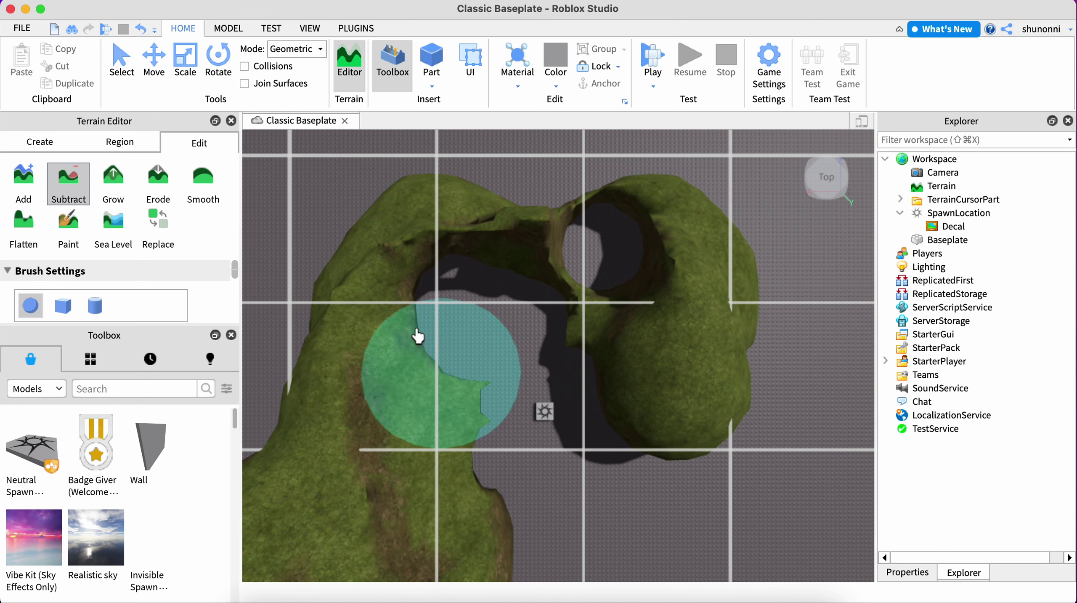
{"action": "mouse_move", "coordinate": [408, 324]}
{"action": "left_mouse_down"}
{"action": "mouse_move", "coordinate": [481, 458]}
{"action": "mouse_move", "coordinate": [493, 439]}
{"action": "mouse_move", "coordinate": [445, 404]}
{"action": "mouse_move", "coordinate": [403, 409]}
{"action": "mouse_move", "coordinate": [367, 308]}
{"action": "mouse_move", "coordinate": [320, 344]}
{"action": "left_mouse_up"}
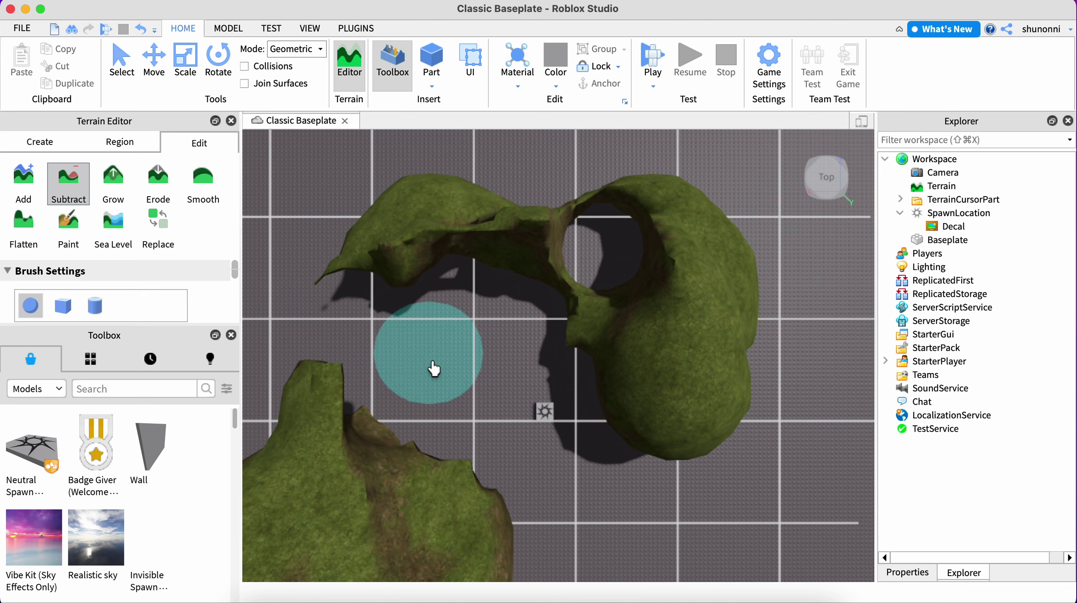
{"action": "mouse_move", "coordinate": [313, 284]}
{"action": "left_mouse_down"}
{"action": "mouse_move", "coordinate": [407, 227]}
{"action": "mouse_move", "coordinate": [391, 259]}
{"action": "mouse_move", "coordinate": [331, 271]}
{"action": "mouse_move", "coordinate": [334, 256]}
{"action": "mouse_move", "coordinate": [316, 274]}
{"action": "mouse_move", "coordinate": [336, 269]}
{"action": "mouse_move", "coordinate": [394, 207]}
{"action": "mouse_move", "coordinate": [462, 206]}
{"action": "mouse_move", "coordinate": [502, 240]}
{"action": "mouse_move", "coordinate": [397, 223]}
{"action": "mouse_move", "coordinate": [385, 204]}
{"action": "mouse_move", "coordinate": [468, 201]}
{"action": "mouse_move", "coordinate": [498, 243]}
{"action": "mouse_move", "coordinate": [459, 245]}
{"action": "mouse_move", "coordinate": [434, 197]}
{"action": "mouse_move", "coordinate": [453, 196]}
{"action": "mouse_move", "coordinate": [423, 168]}
{"action": "mouse_move", "coordinate": [396, 163]}
{"action": "mouse_move", "coordinate": [448, 190]}
{"action": "mouse_move", "coordinate": [448, 179]}
{"action": "mouse_move", "coordinate": [426, 197]}
{"action": "mouse_move", "coordinate": [452, 237]}
{"action": "mouse_move", "coordinate": [555, 177]}
{"action": "mouse_move", "coordinate": [657, 322]}
{"action": "mouse_move", "coordinate": [625, 331]}
{"action": "mouse_move", "coordinate": [528, 223]}
{"action": "mouse_move", "coordinate": [617, 366]}
{"action": "mouse_move", "coordinate": [548, 227]}
{"action": "mouse_move", "coordinate": [635, 301]}
{"action": "mouse_move", "coordinate": [722, 528]}
{"action": "mouse_move", "coordinate": [672, 302]}
{"action": "mouse_move", "coordinate": [672, 447]}
{"action": "mouse_move", "coordinate": [669, 386]}
{"action": "mouse_move", "coordinate": [680, 385]}
{"action": "mouse_move", "coordinate": [649, 420]}
{"action": "mouse_move", "coordinate": [668, 392]}
{"action": "mouse_move", "coordinate": [690, 391]}
{"action": "mouse_move", "coordinate": [577, 431]}
{"action": "left_mouse_up"}
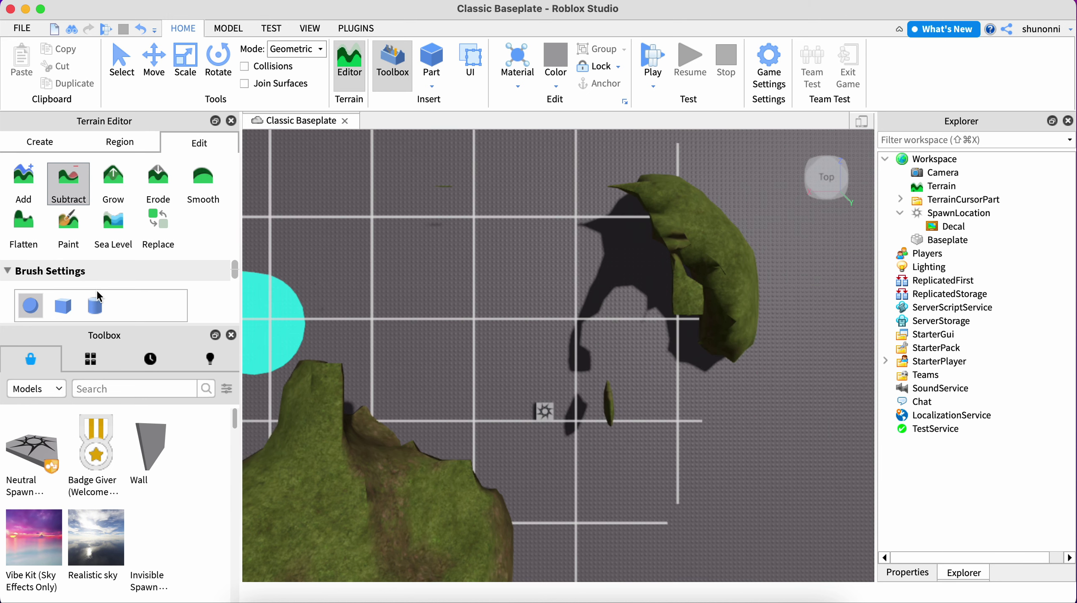
- Close the Toolbox, set the Subtract brush's base size to 63, and erase the remaining terrain around the SpawnLocation
{"action": "scroll", "coordinate": [96, 291], "scroll_direction": "down", "scroll_amount": 5}
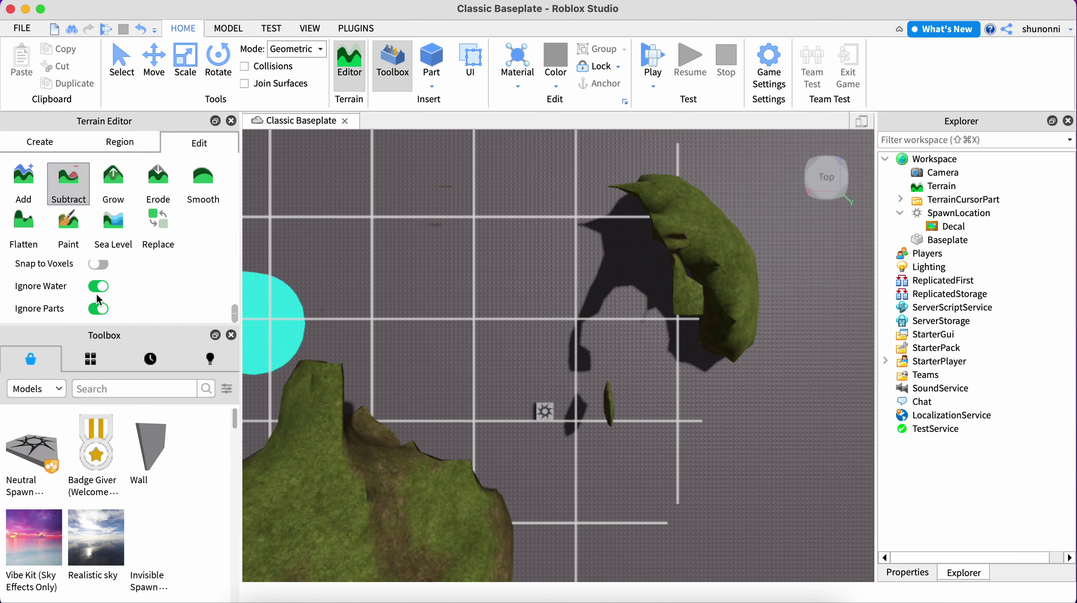
{"action": "scroll", "coordinate": [96, 292], "scroll_direction": "up", "scroll_amount": 3}
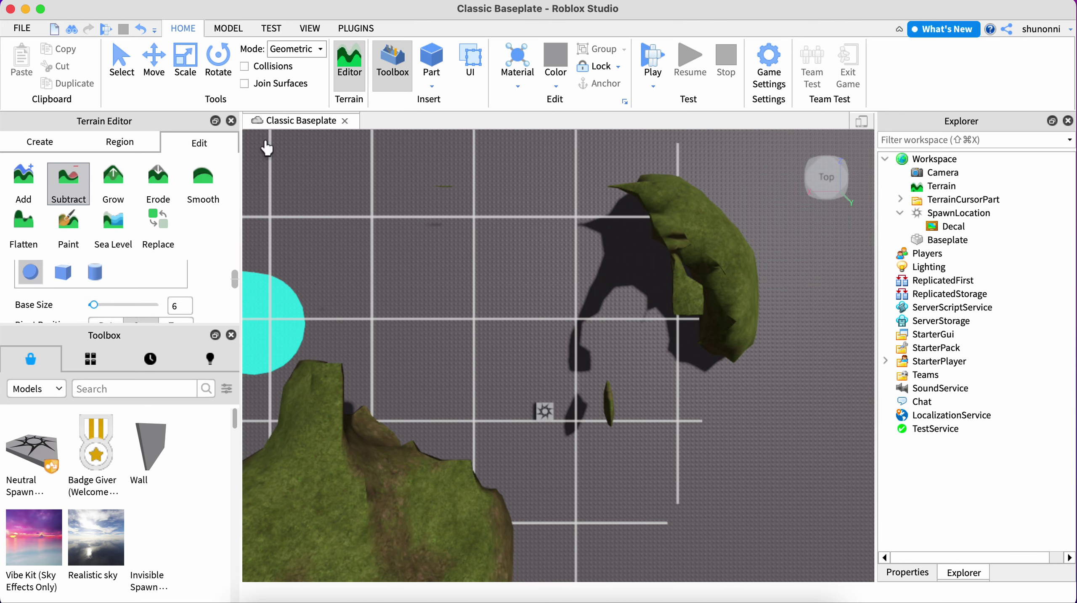
{"action": "left_click", "coordinate": [231, 335]}
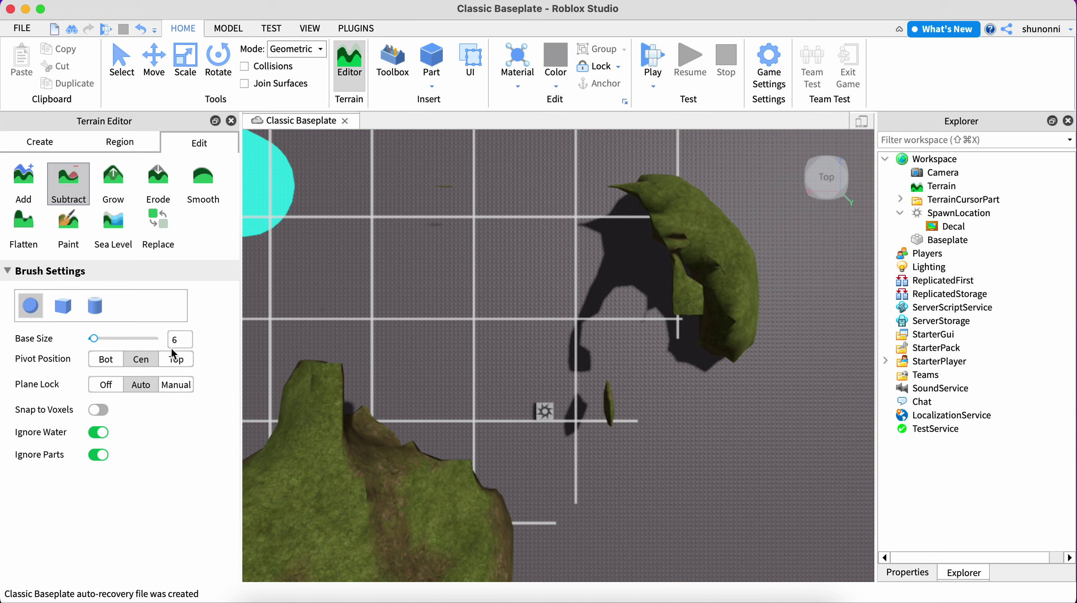
{"action": "left_click_drag", "start_coordinate": [102, 340], "coordinate": [199, 342]}
{"action": "left_click", "coordinate": [674, 274]}
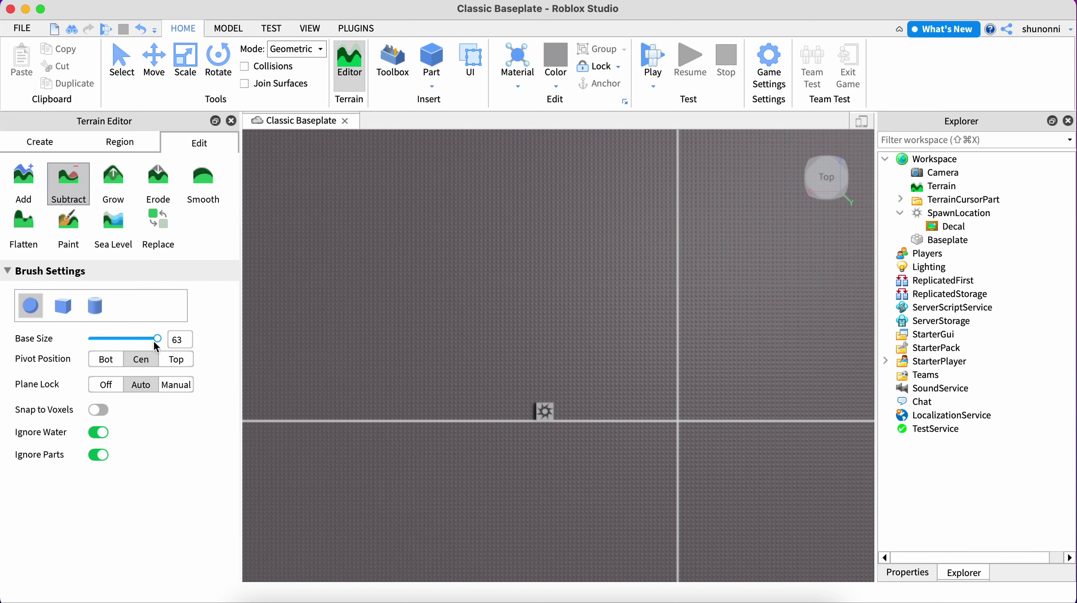
{"action": "mouse_move", "coordinate": [155, 342]}
{"action": "left_mouse_down"}
{"action": "mouse_move", "coordinate": [25, 341]}
{"action": "mouse_move", "coordinate": [150, 340]}
{"action": "left_mouse_up"}
{"action": "left_click", "coordinate": [69, 181]}
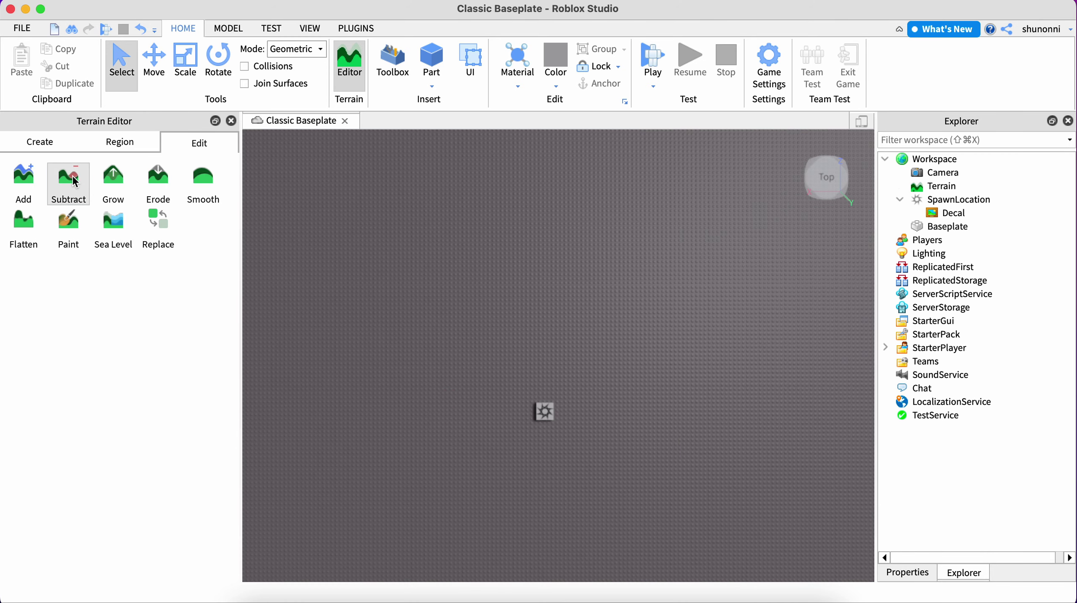
{"action": "left_click", "coordinate": [134, 229]}
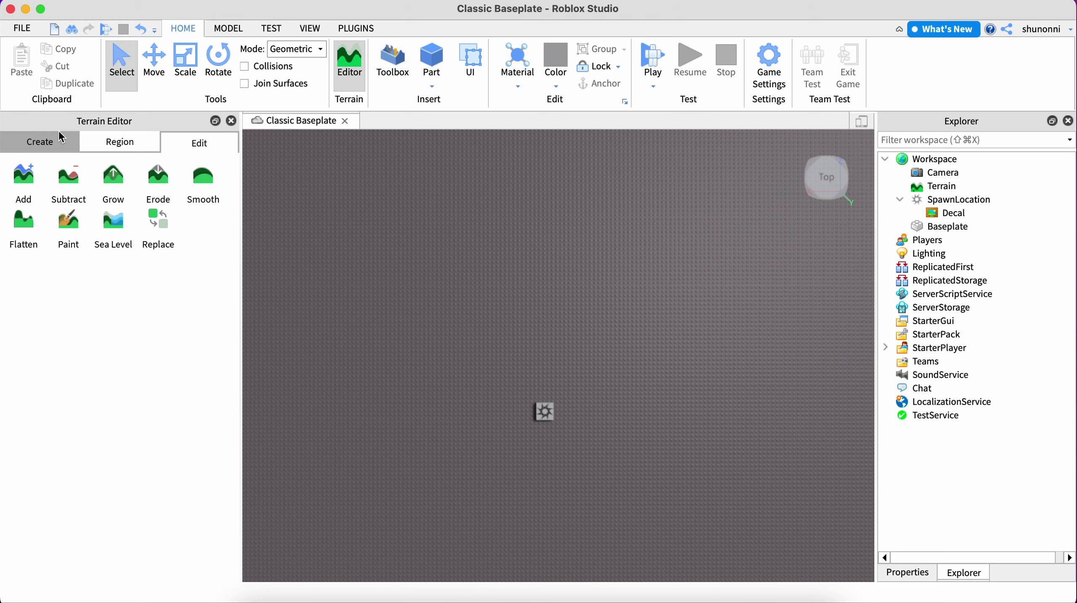
- Clear any remaining terrain from the place with the Terrain Editor's Clear tool
{"action": "left_click", "coordinate": [64, 143]}
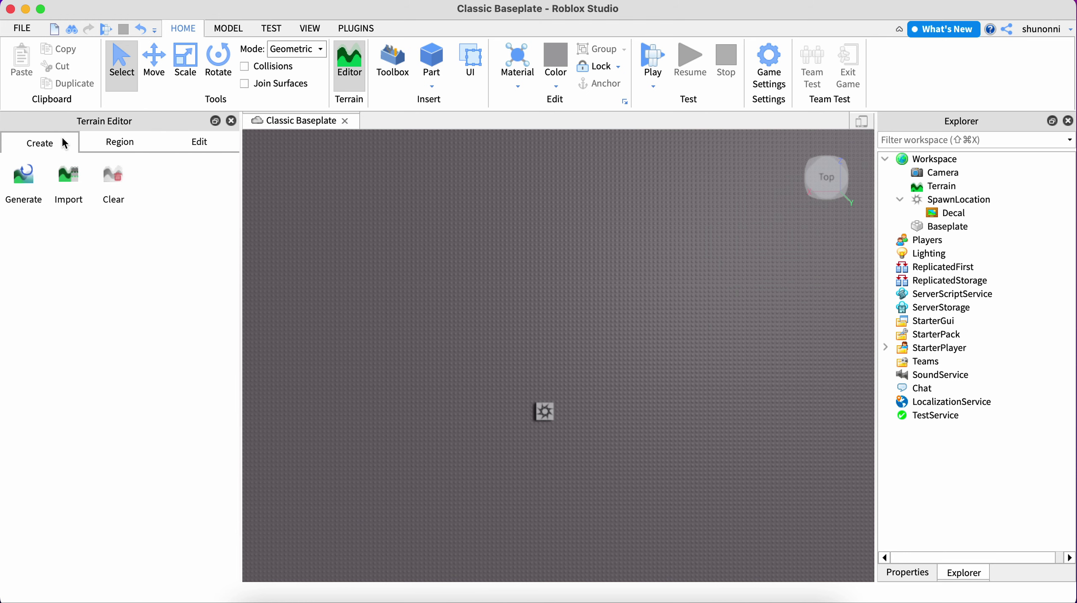
{"action": "left_click", "coordinate": [112, 182]}
{"action": "left_click", "coordinate": [549, 316]}
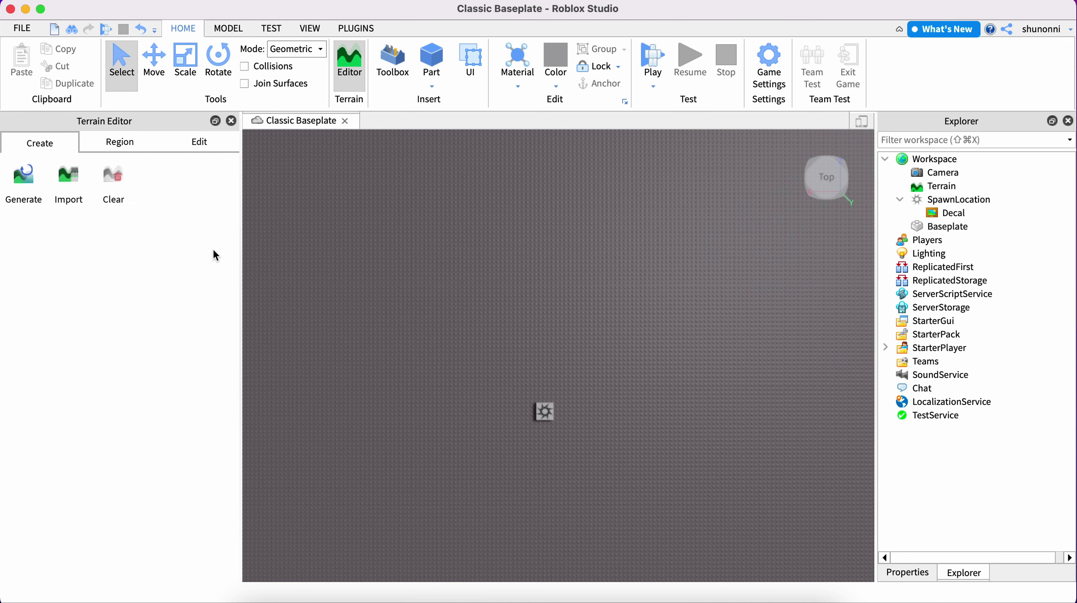
{"action": "left_click", "coordinate": [127, 145]}
{"action": "left_click", "coordinate": [55, 142]}
- Undock and close the Terrain Editor, and close the Explorer and Properties panels to widen the viewport
{"action": "left_click", "coordinate": [216, 121]}
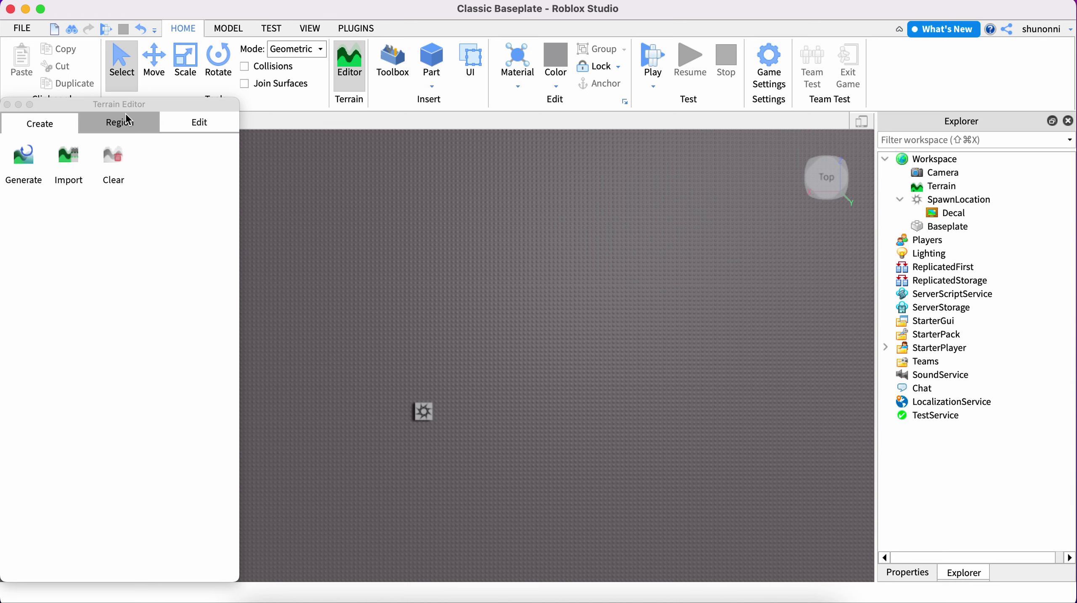
{"action": "left_click_drag", "start_coordinate": [232, 98], "coordinate": [250, 259]}
{"action": "left_click", "coordinate": [7, 265]}
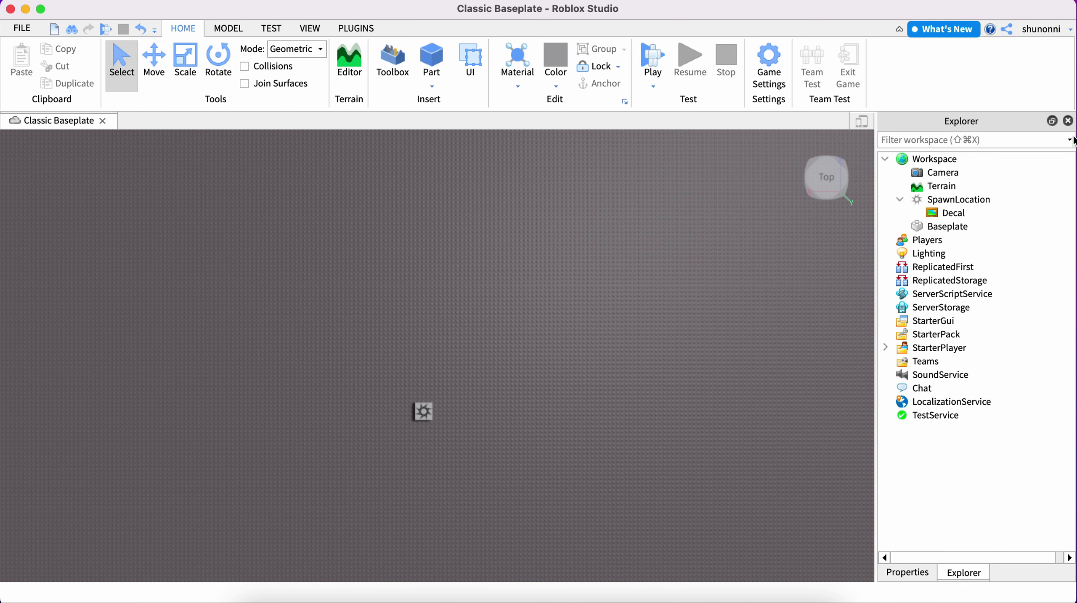
{"action": "left_click", "coordinate": [1070, 122]}
{"action": "left_click", "coordinate": [1071, 121]}
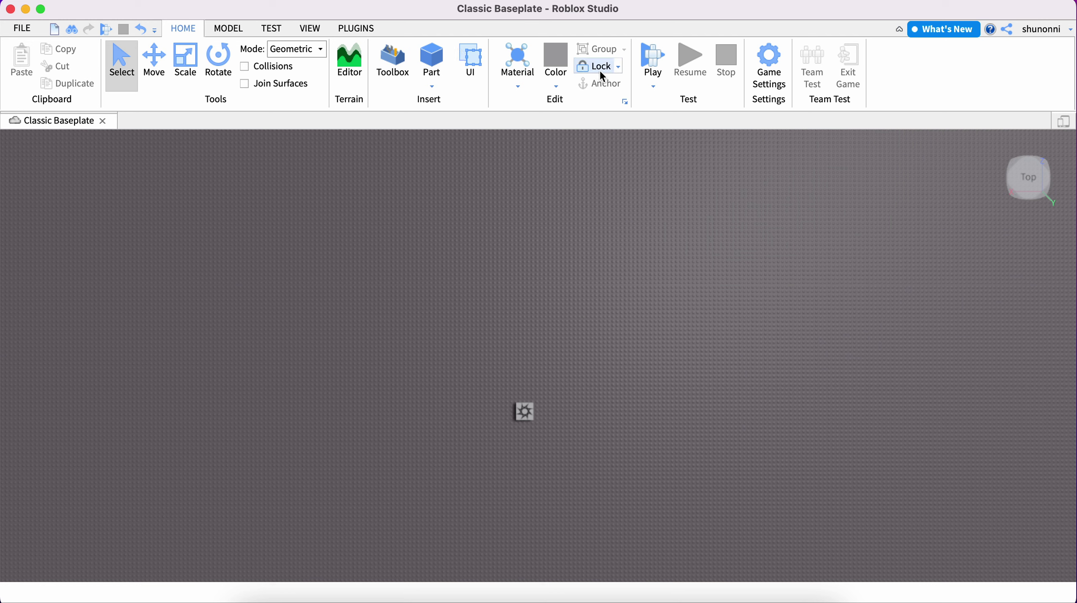
- Start saving the place to Roblox from Game Settings and name the game "my tutorial"
{"action": "left_click", "coordinate": [769, 63]}
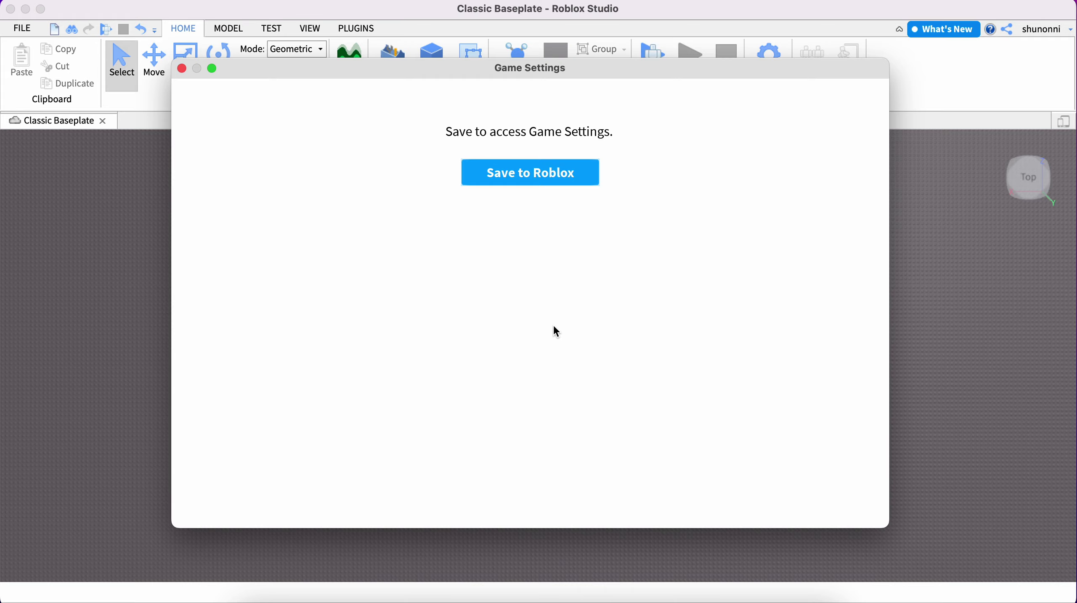
{"action": "left_click", "coordinate": [543, 176]}
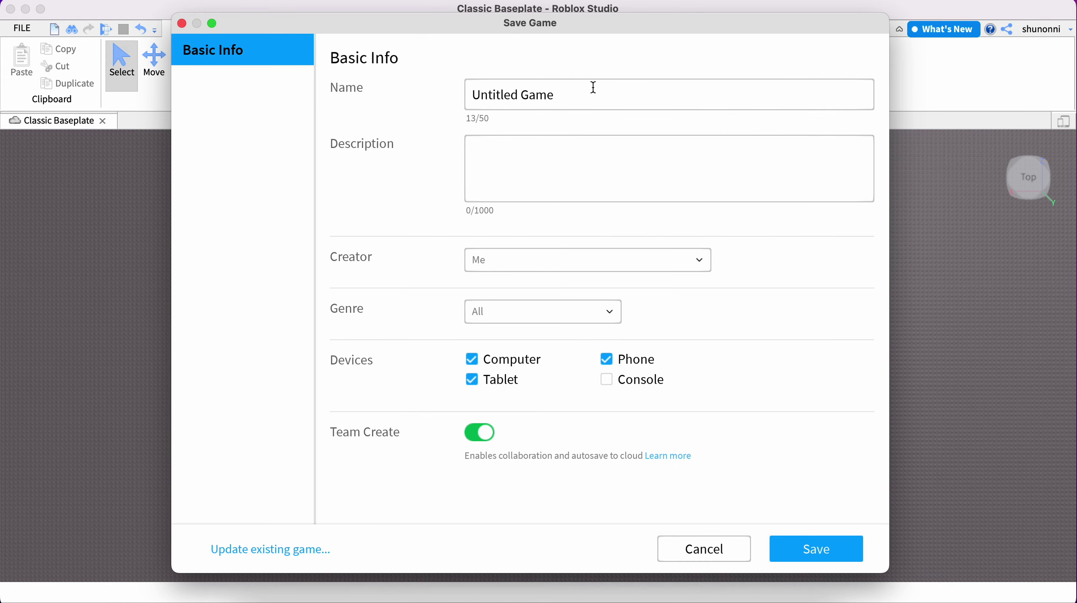
{"action": "left_click", "coordinate": [594, 87]}
{"action": "key", "text": "BackSpace"}
{"action": "key", "text": "BackSpace"}
{"action": "key", "text": "BackSpace"}
{"action": "key", "text": "BackSpace"}
{"action": "key", "text": "BackSpace"}
{"action": "key", "text": "BackSpace"}
{"action": "key", "text": "BackSpace"}
{"action": "key", "text": "BackSpace"}
{"action": "key", "text": "BackSpace"}
{"action": "key", "text": "BackSpace"}
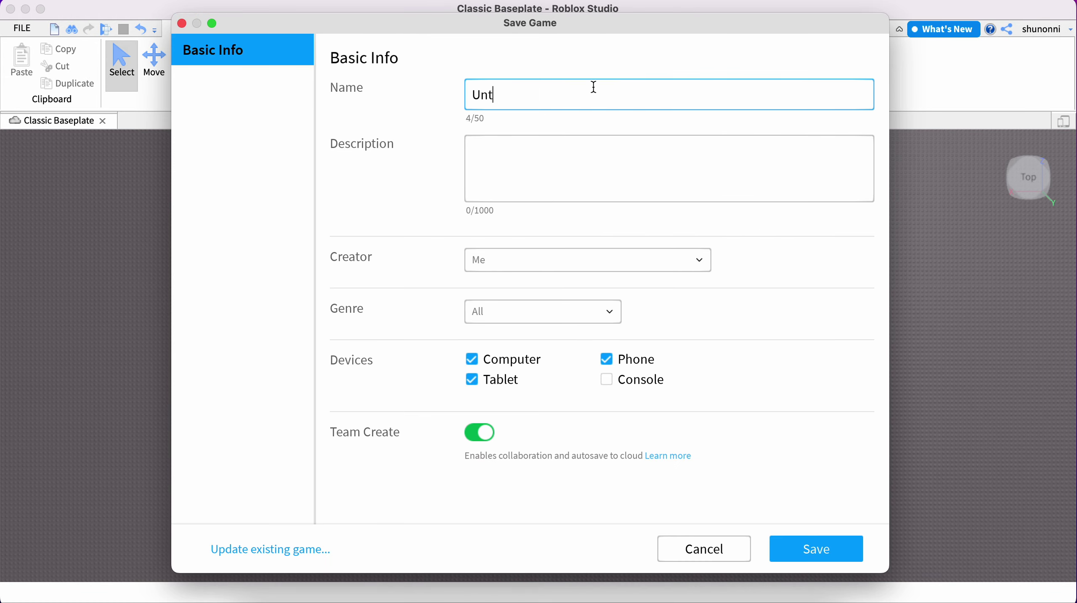
{"action": "key", "text": "BackSpace"}
{"action": "key", "text": "BackSpace"}
{"action": "key", "text": "BackSpace"}
{"action": "type", "text": "טצ אוא"}
{"action": "key", "text": "BackSpace"}
{"action": "key", "text": "BackSpace"}
{"action": "key", "text": "BackSpace"}
{"action": "key", "text": "BackSpace"}
{"action": "key", "text": "BackSpace"}
{"action": "key", "text": "BackSpace"}
{"action": "type", "text": "-g"}
{"action": "key", "text": "BackSpace"}
{"action": "type", "text": "my tutoria"}
- Enter the description "a roblox studio tutorial" and save the game to Roblox
{"action": "left_click", "coordinate": [566, 159]}
{"action": "type", "text": "a rob"}
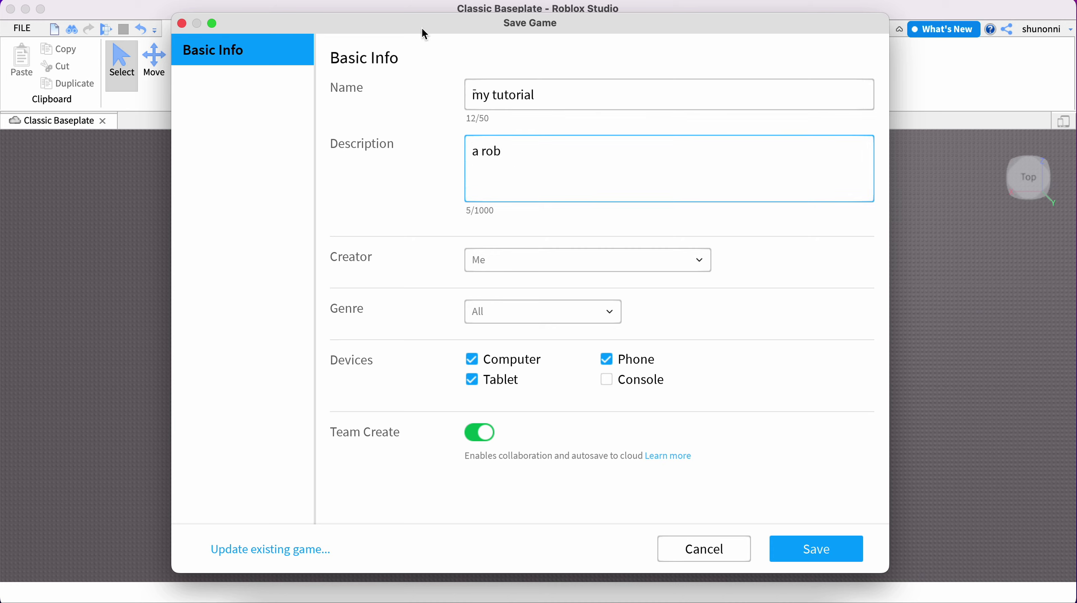
{"action": "type", "text": "lox studio tutorial"}
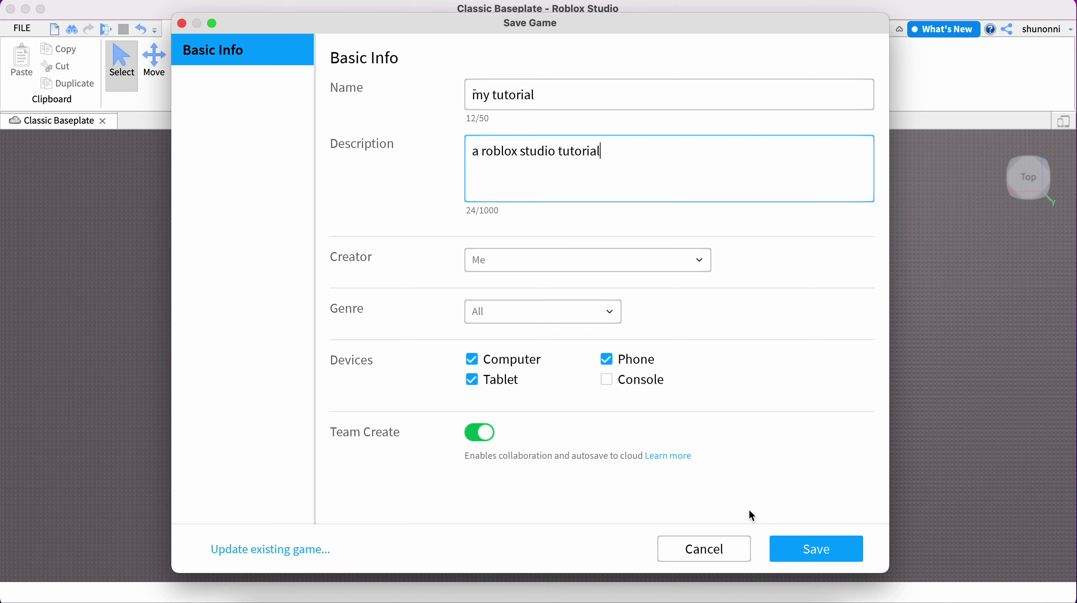
{"action": "left_click", "coordinate": [803, 548]}
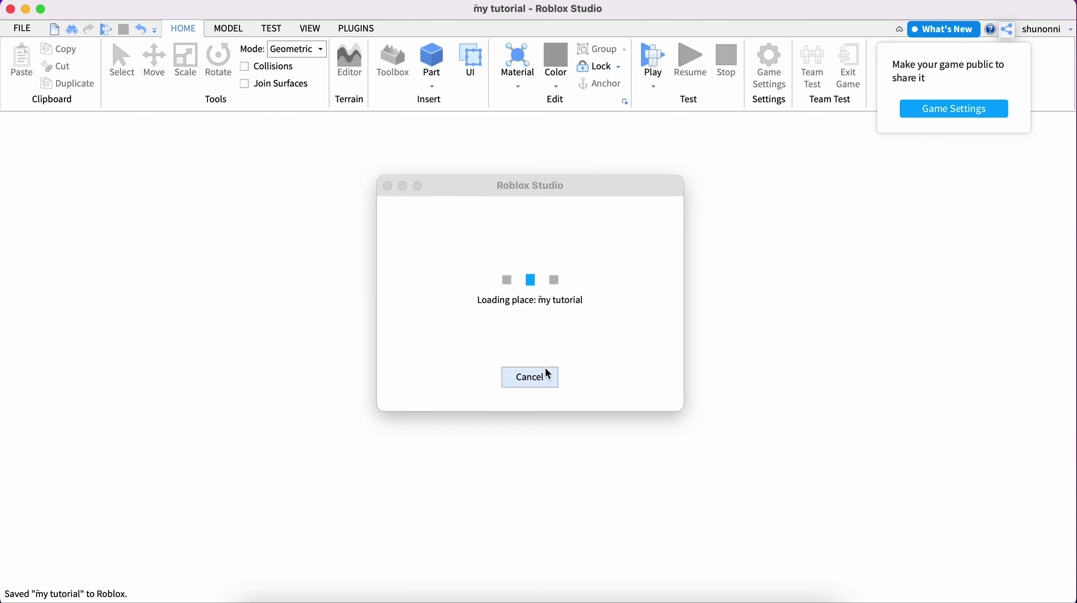
- Cancel loading the saved place and open the options for "my tutorial" in My Games
{"action": "left_click", "coordinate": [544, 371]}
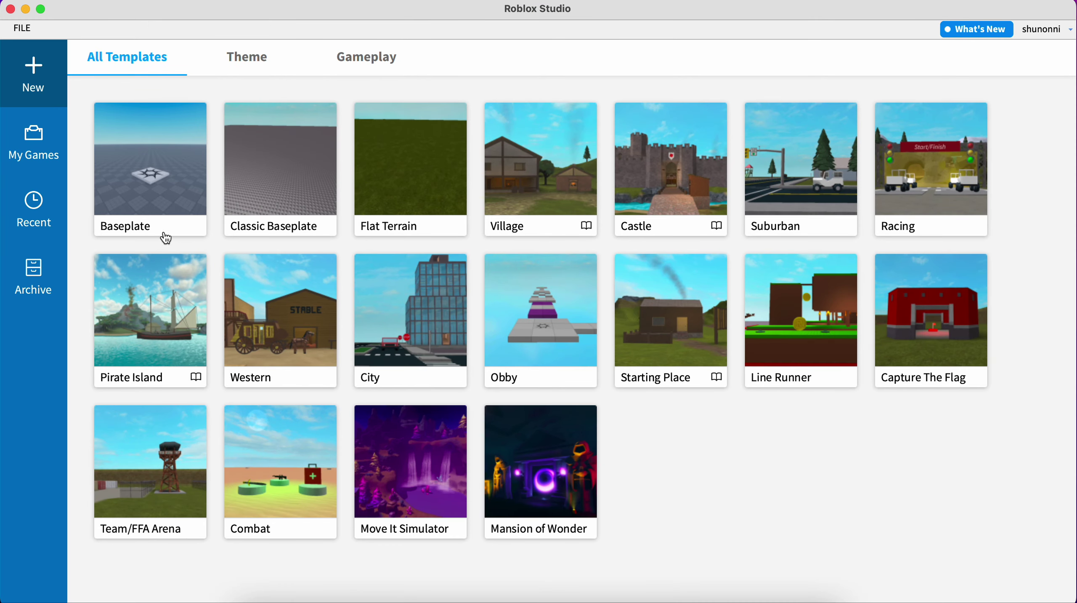
{"action": "left_click", "coordinate": [32, 170]}
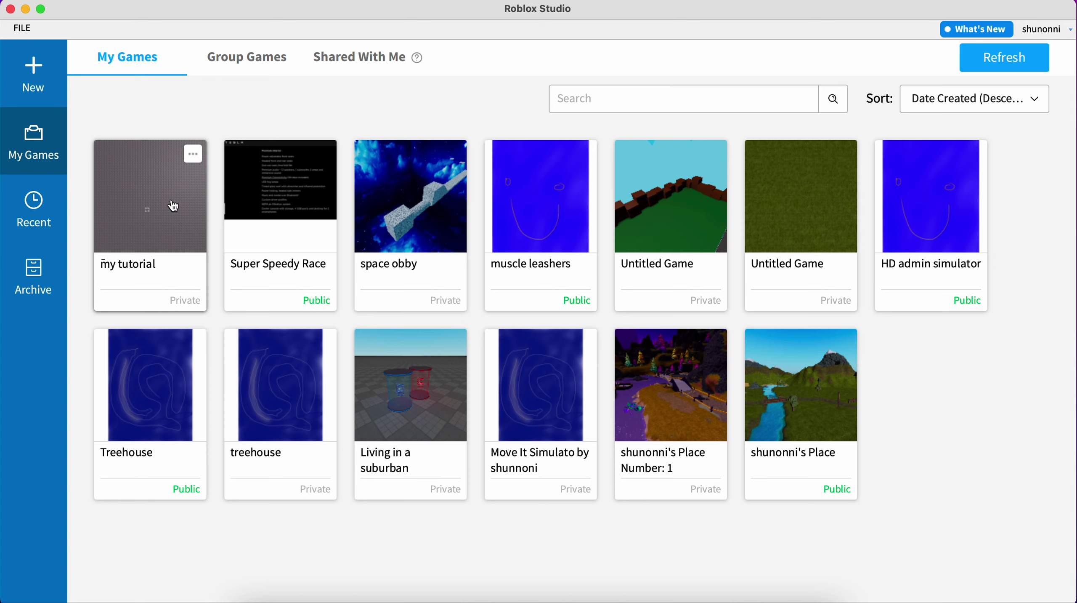
{"action": "left_click", "coordinate": [193, 154]}
{"action": "left_click", "coordinate": [201, 123]}
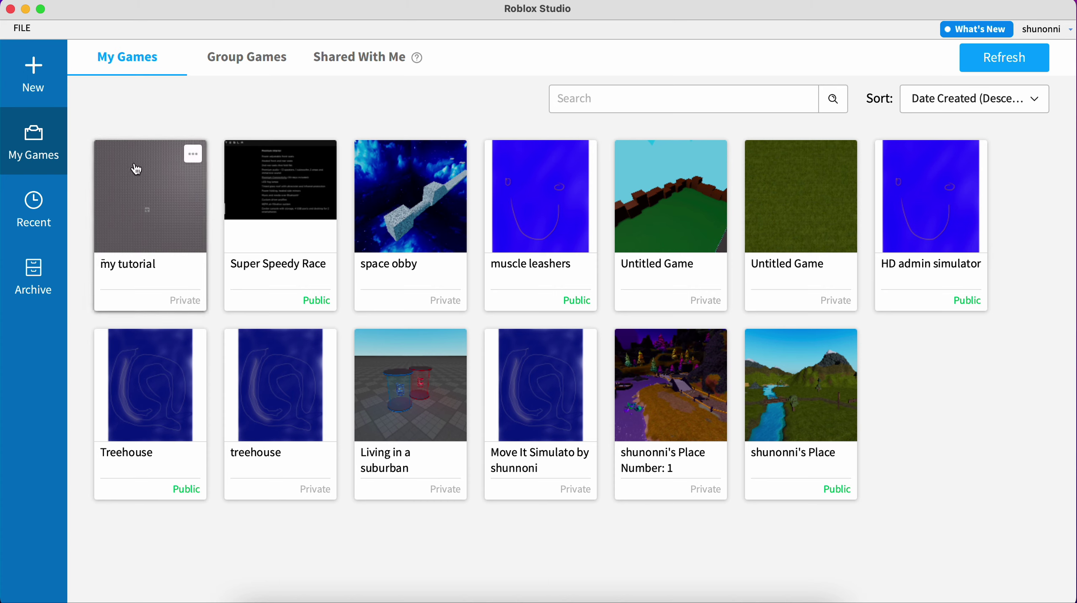